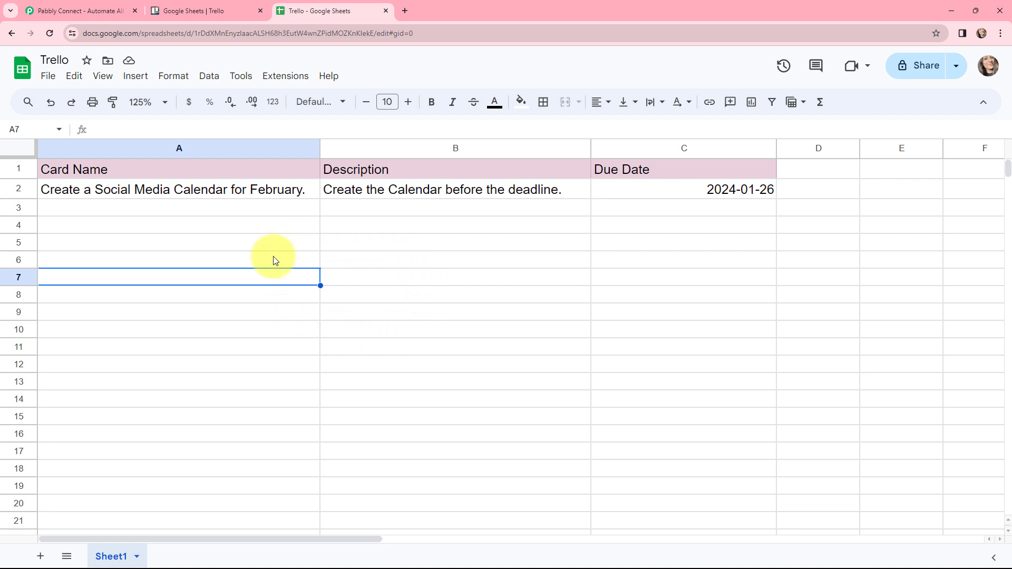
Sign in to Pabbly and open the Pabbly Connect dashboard.
left_click(80, 10)
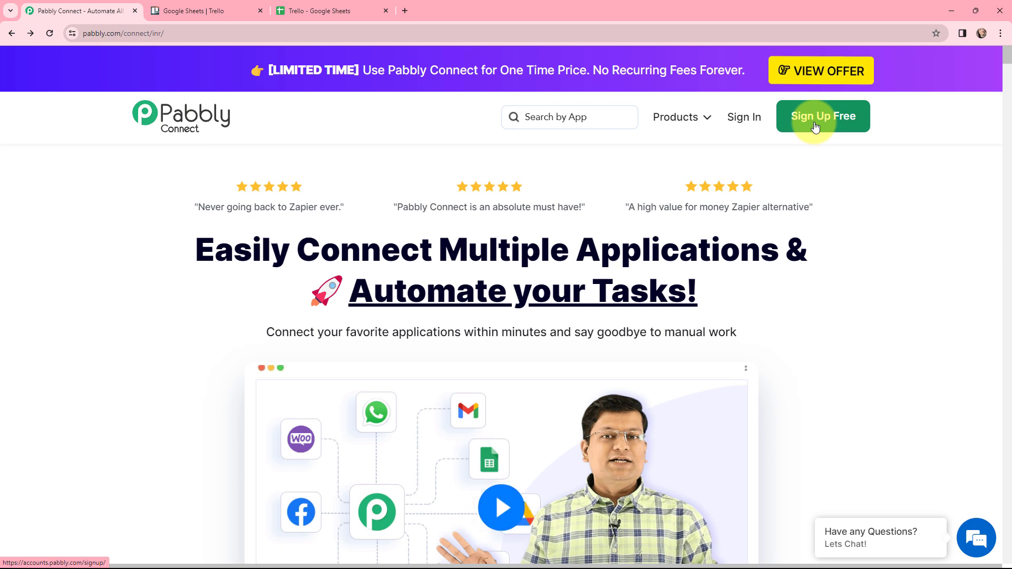
left_click(744, 118)
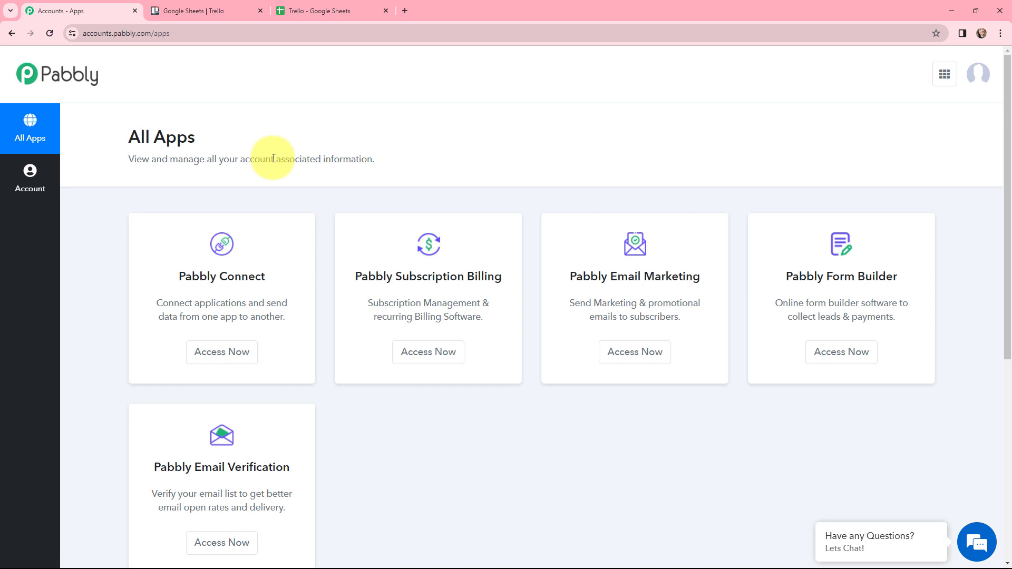
left_click(215, 361)
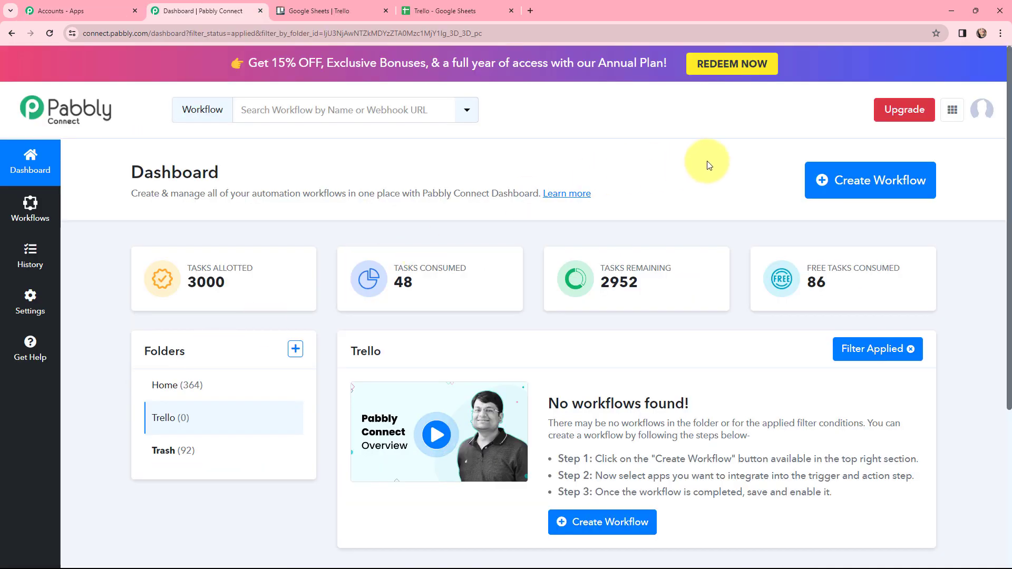
Create a workflow named "Instantly Add New Trello Cards to Google Sheets" in the Trello folder.
left_click(854, 183)
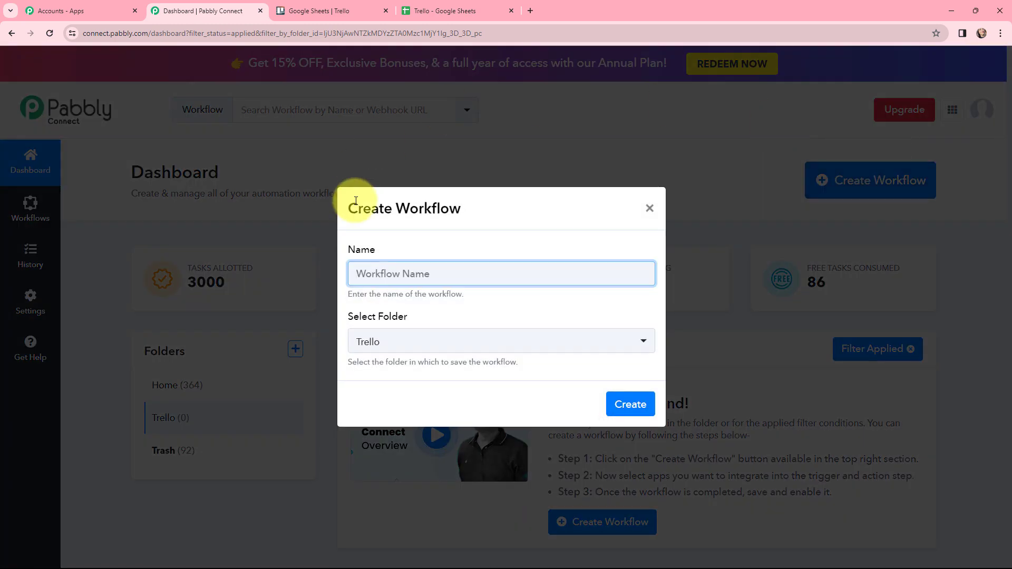
type("Instantly Add New Trello Cards to Google Sheets")
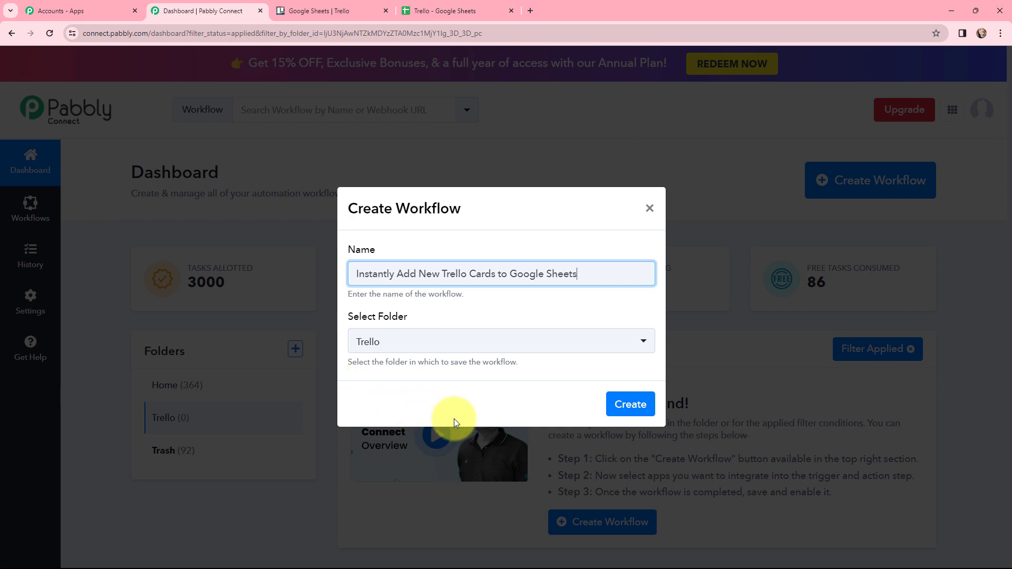
left_click(620, 409)
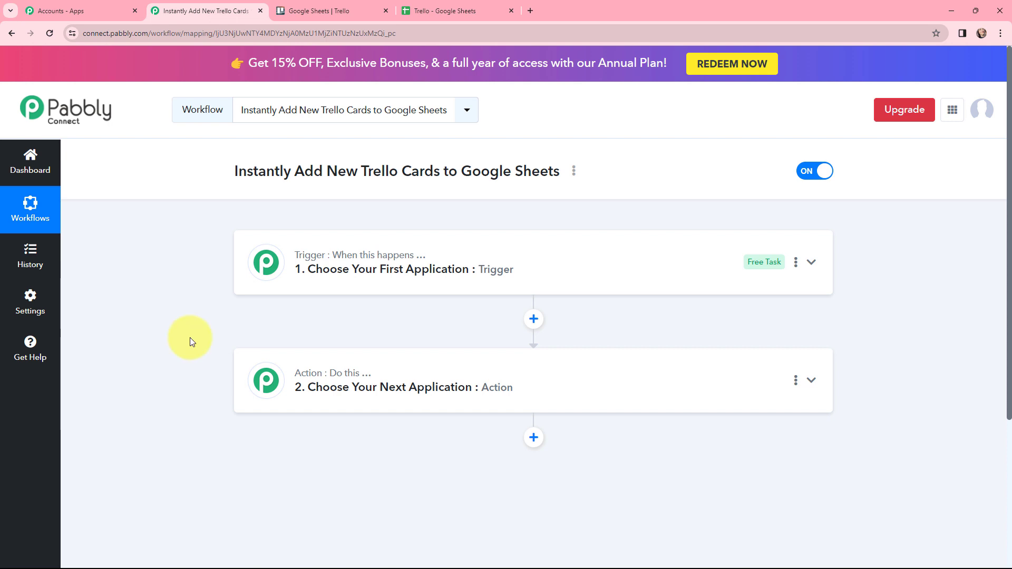
left_click(303, 8)
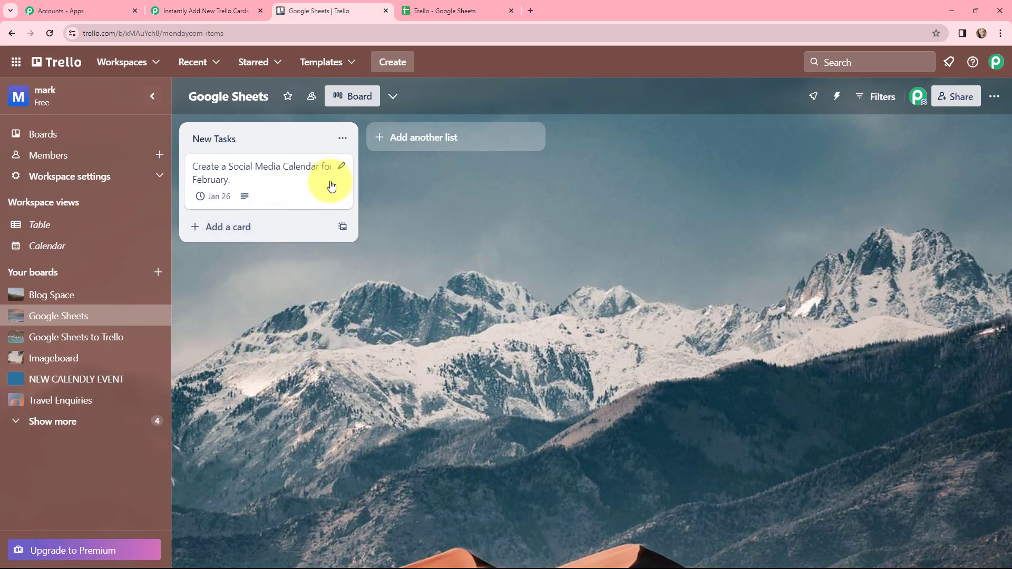
key("ctrl+Tab")
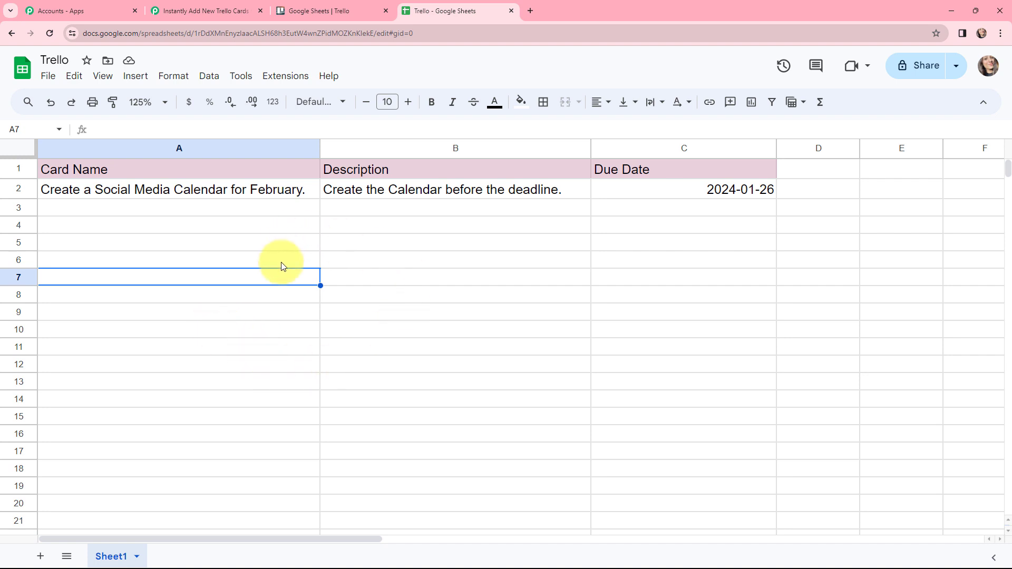
left_click(190, 10)
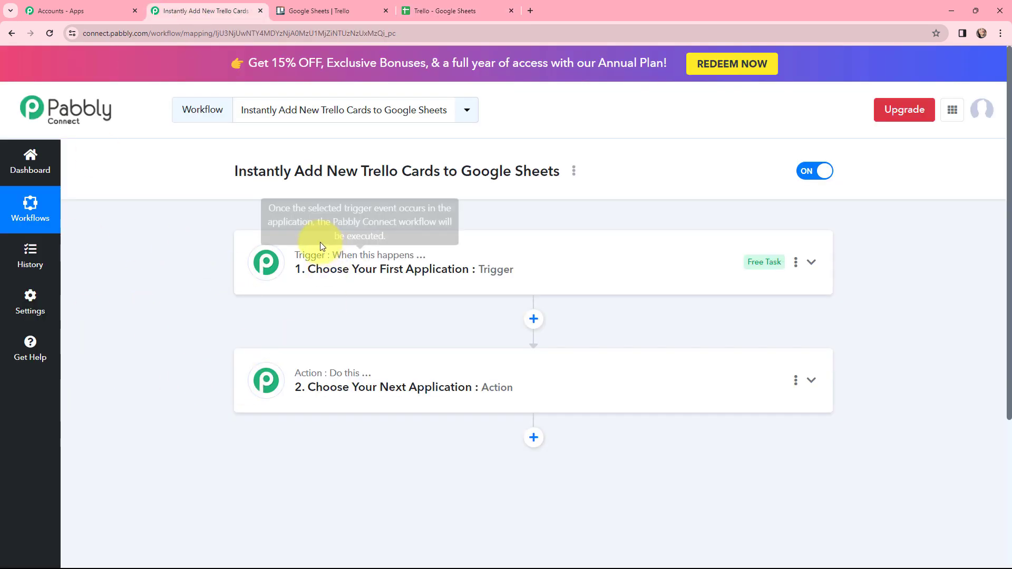
Set the workflow's trigger to the Trello app with the New Card event and collapse the trigger step.
left_click(272, 262)
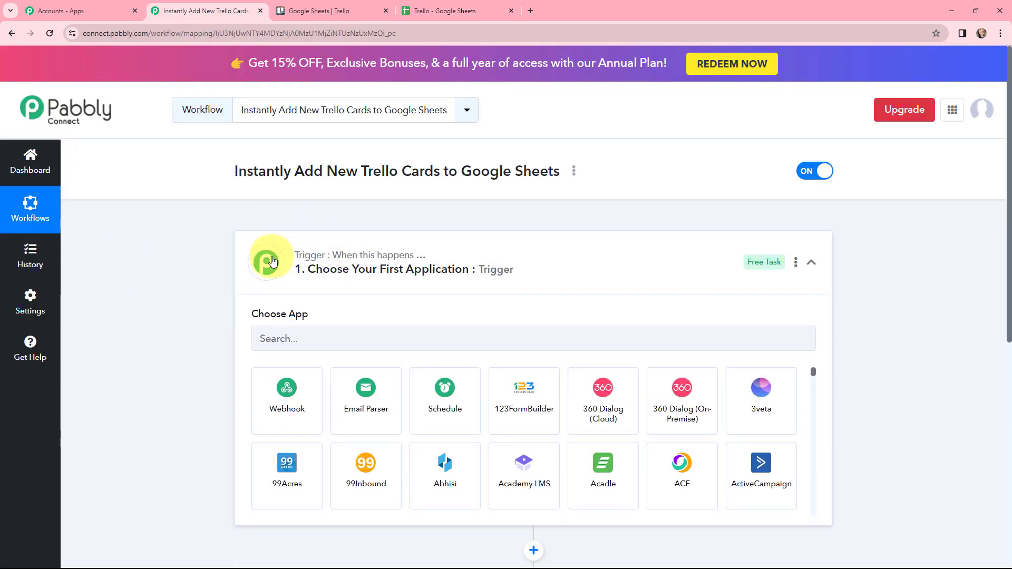
left_click(289, 340)
type("trello")
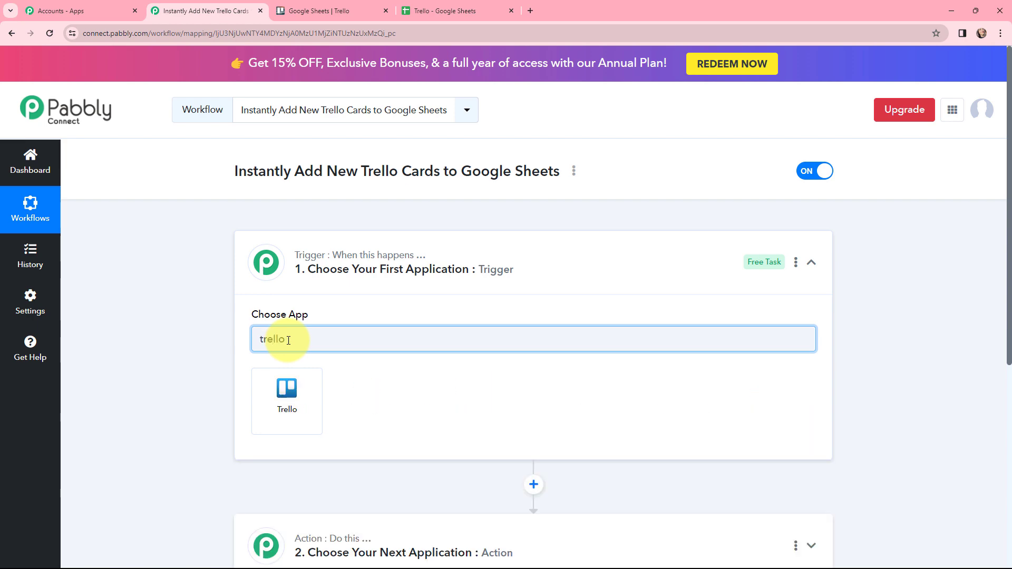
left_click(290, 415)
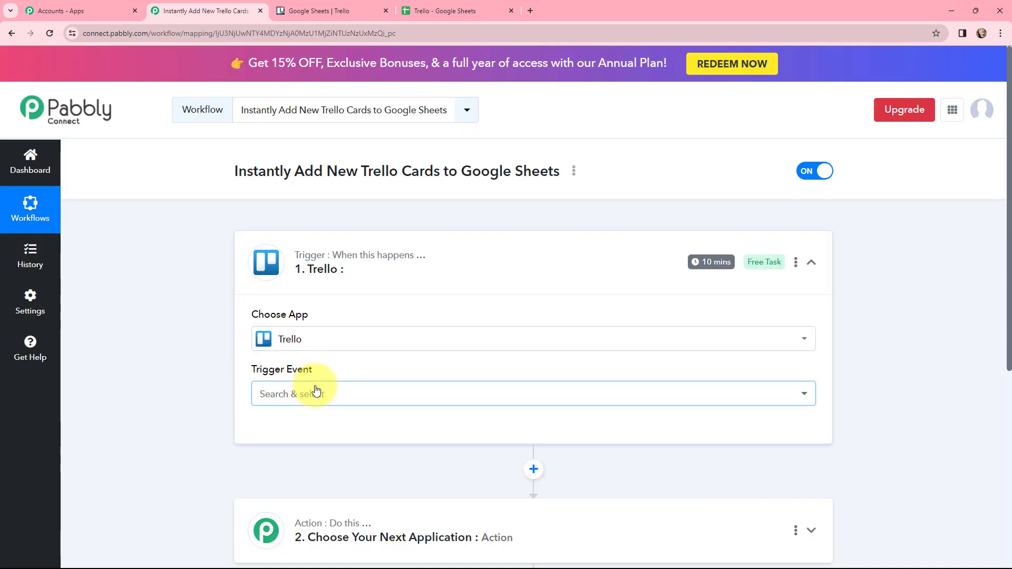
left_click(316, 393)
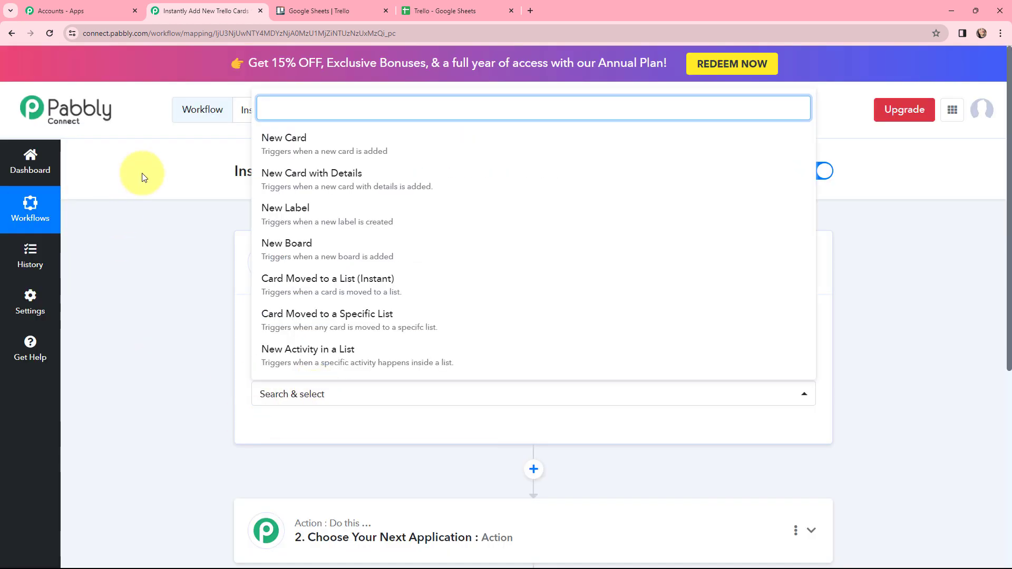
left_click(301, 148)
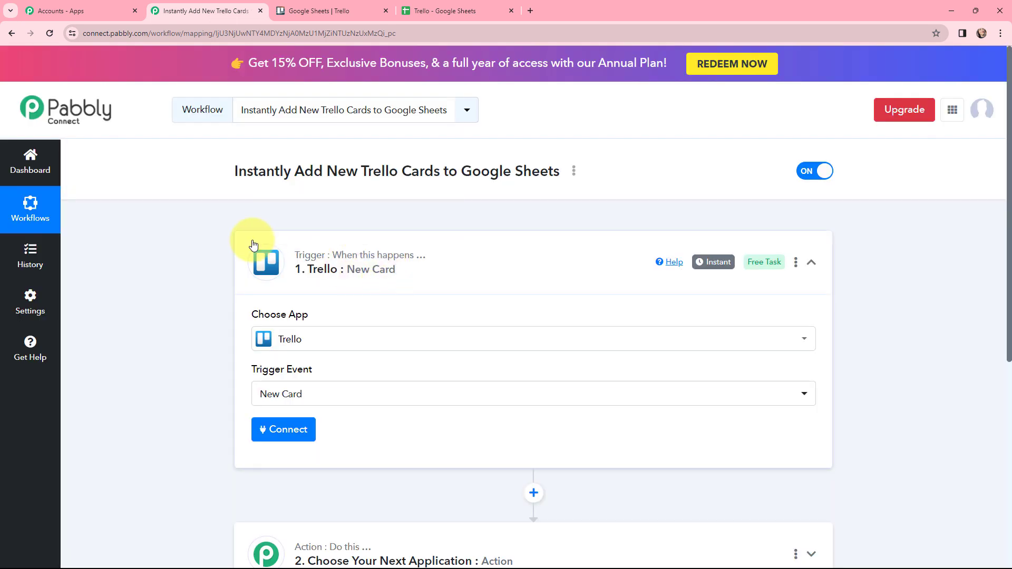
left_click(260, 264)
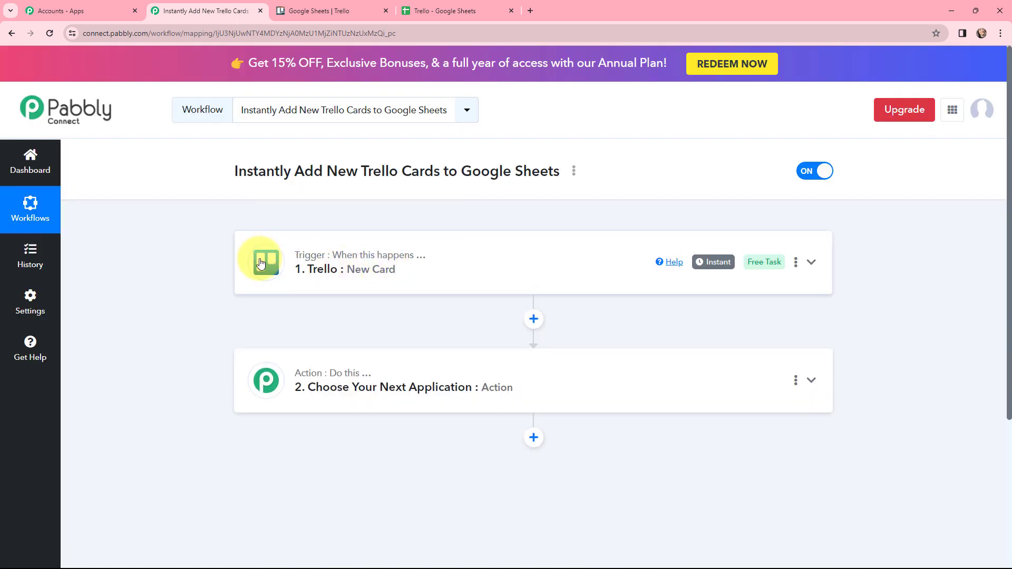
Set the workflow's action to the Google Sheets app with the Add New Row event and collapse the action step.
left_click(270, 366)
scroll(444, 330, "down", 3)
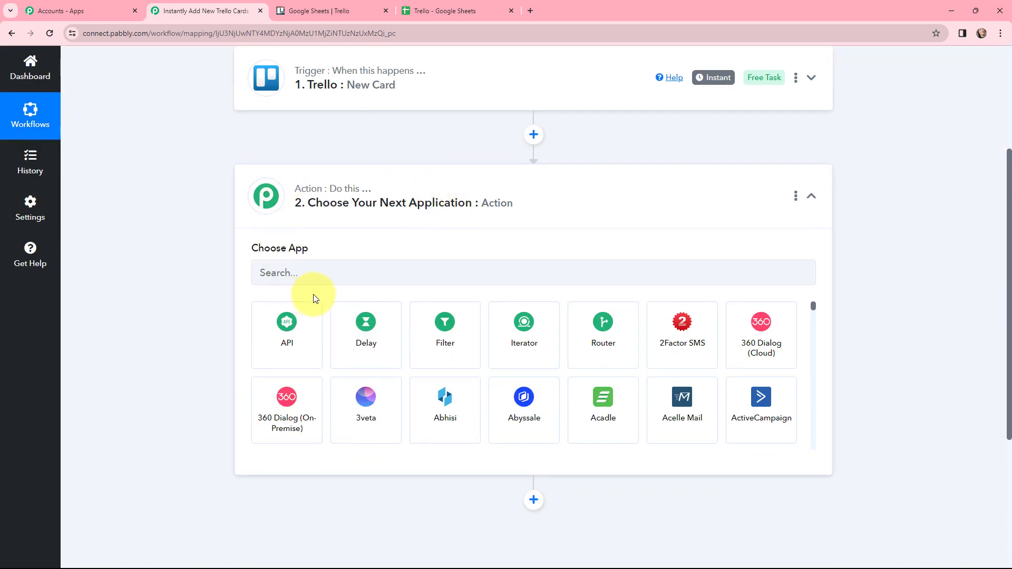
left_click(315, 275)
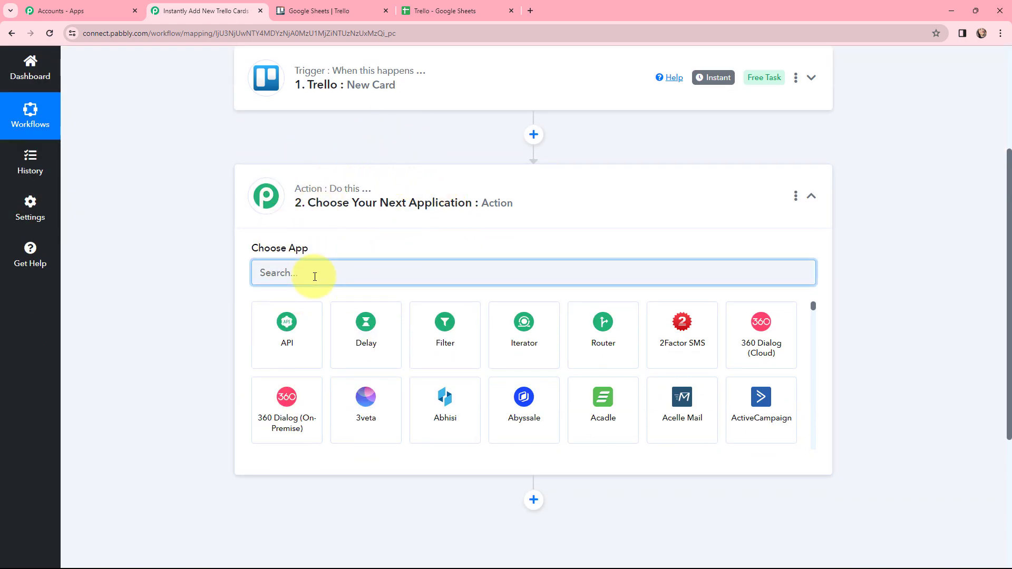
type("google")
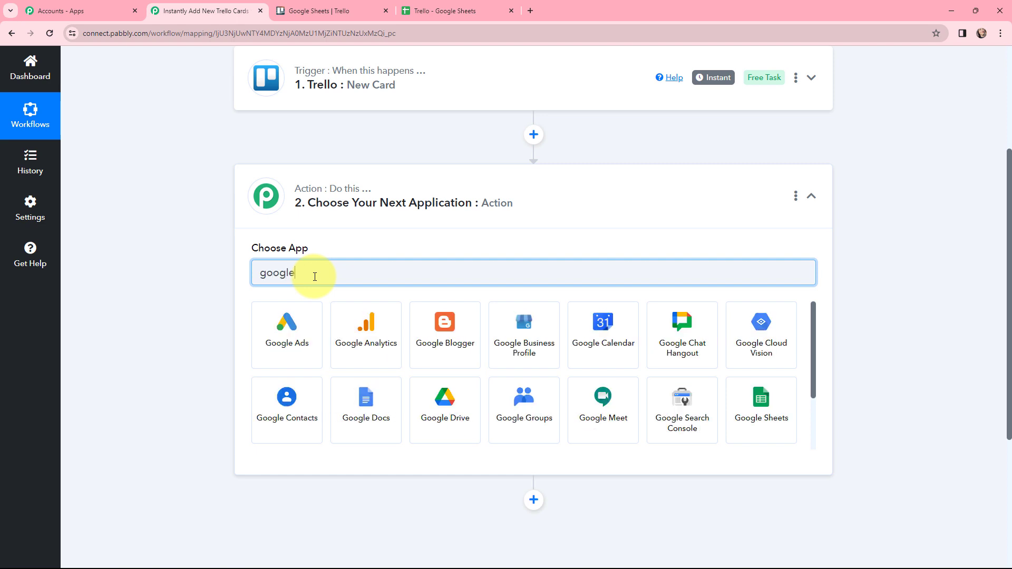
type(" s")
left_click(349, 319)
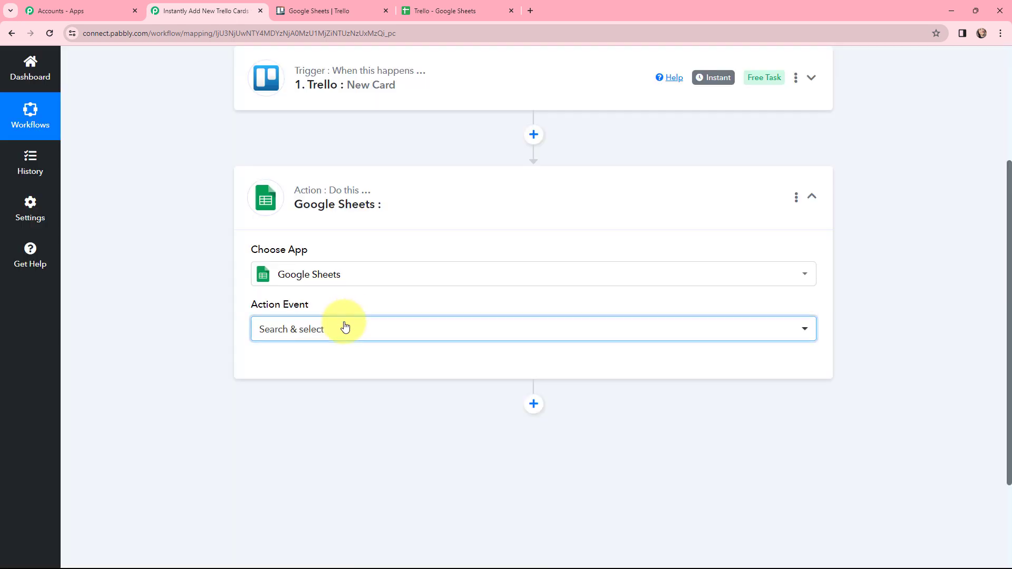
left_click(343, 326)
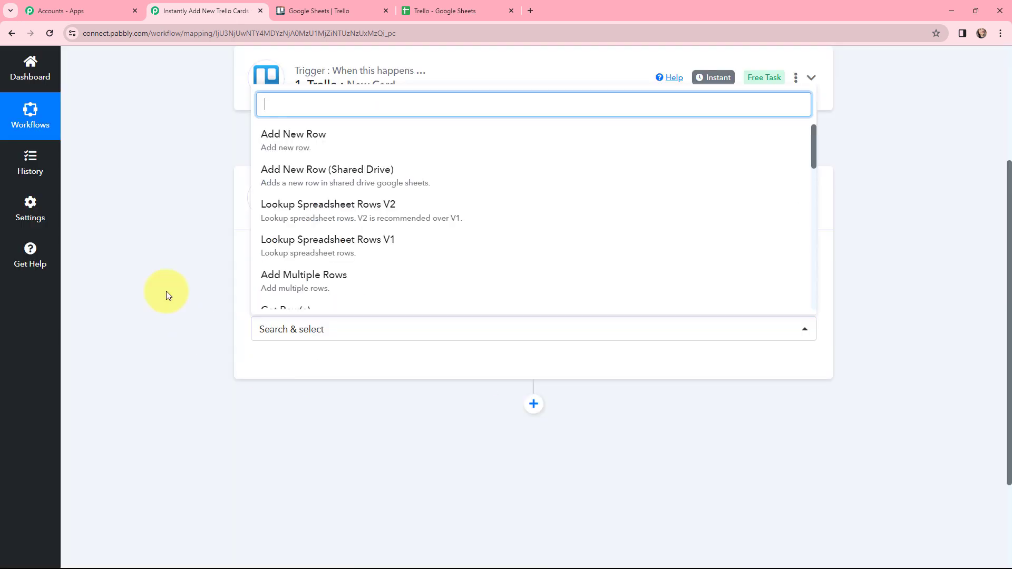
left_click(282, 136)
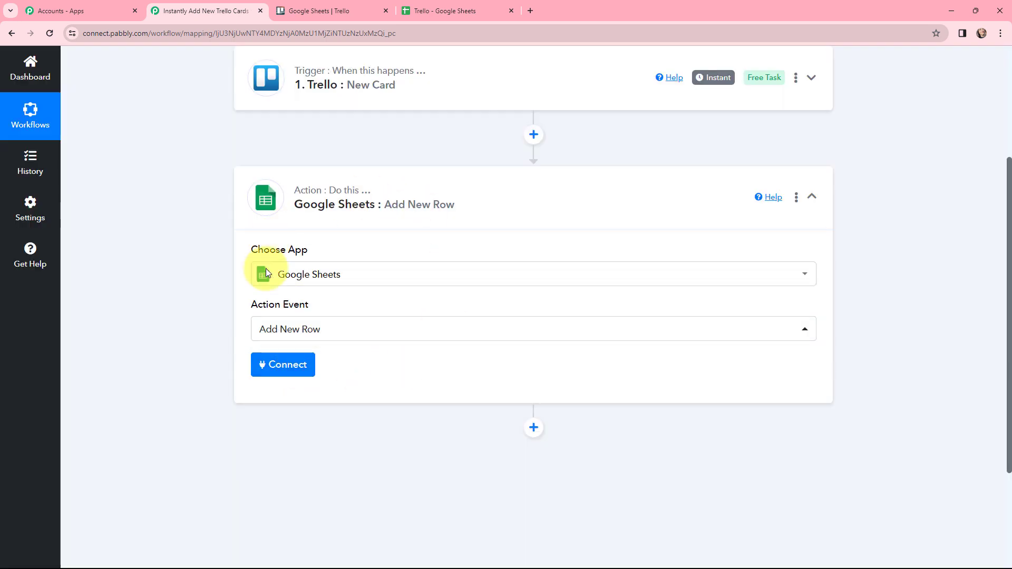
scroll(321, 311, "up", 2)
left_click(255, 295)
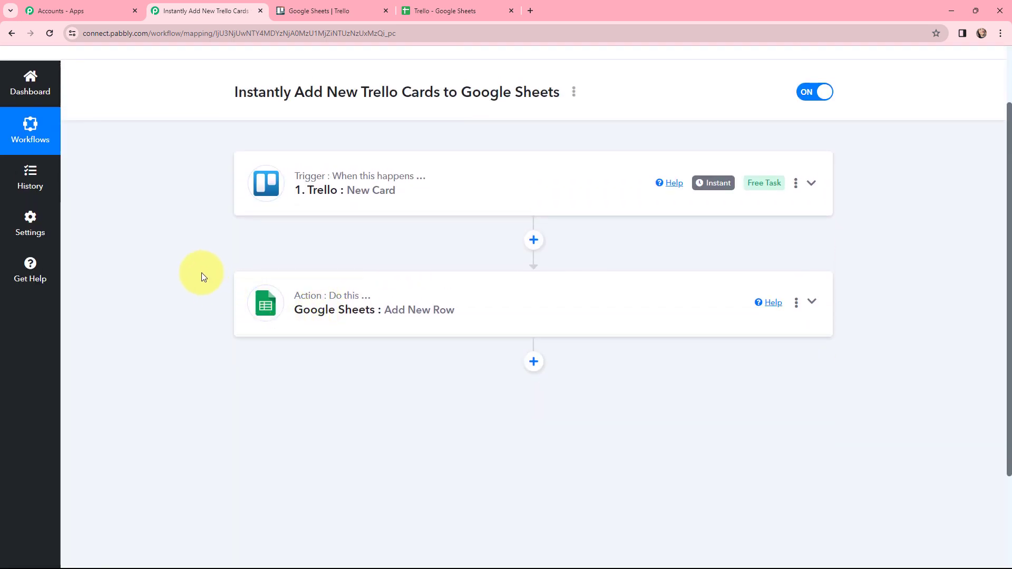
scroll(200, 273, "up", 2)
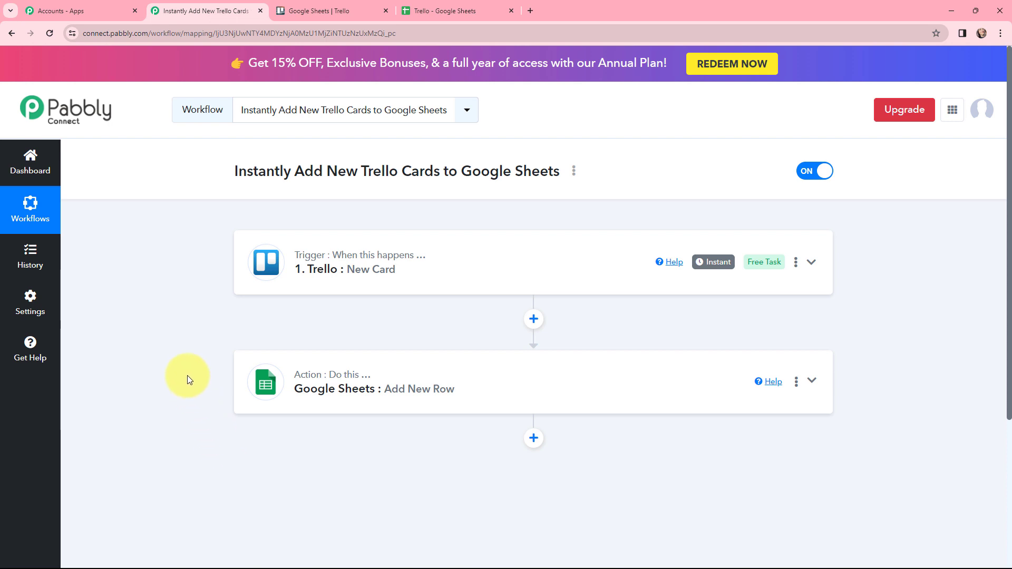
Begin connecting the Trello trigger by choosing to add a new connection.
left_click(262, 263)
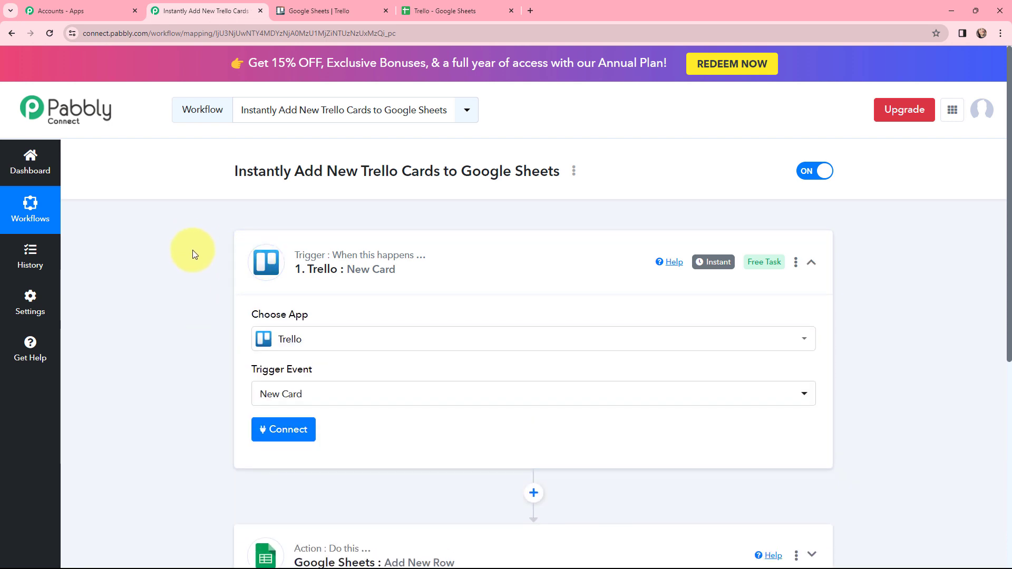
scroll(201, 235, "down", 1)
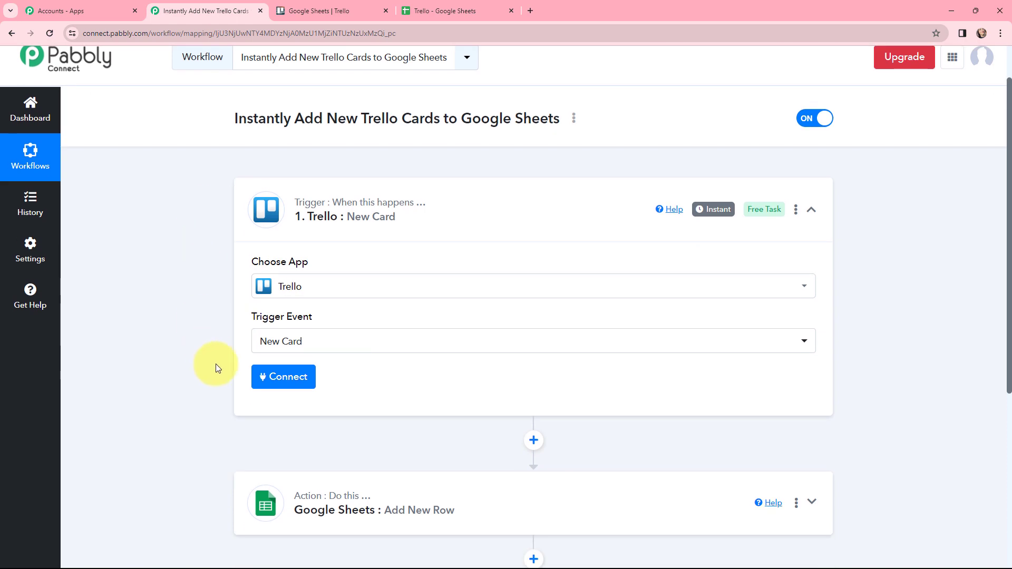
left_click(274, 379)
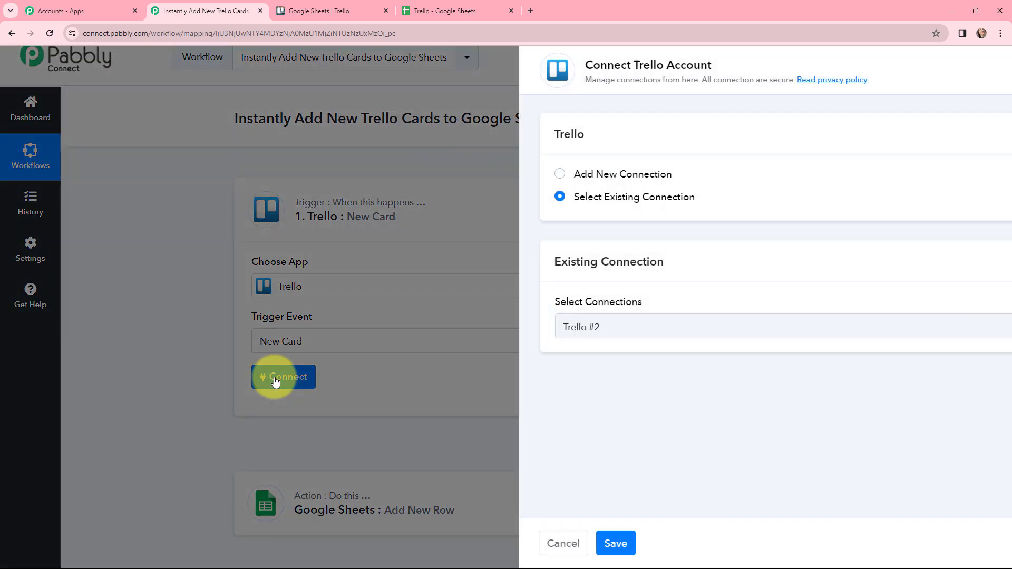
left_click(470, 174)
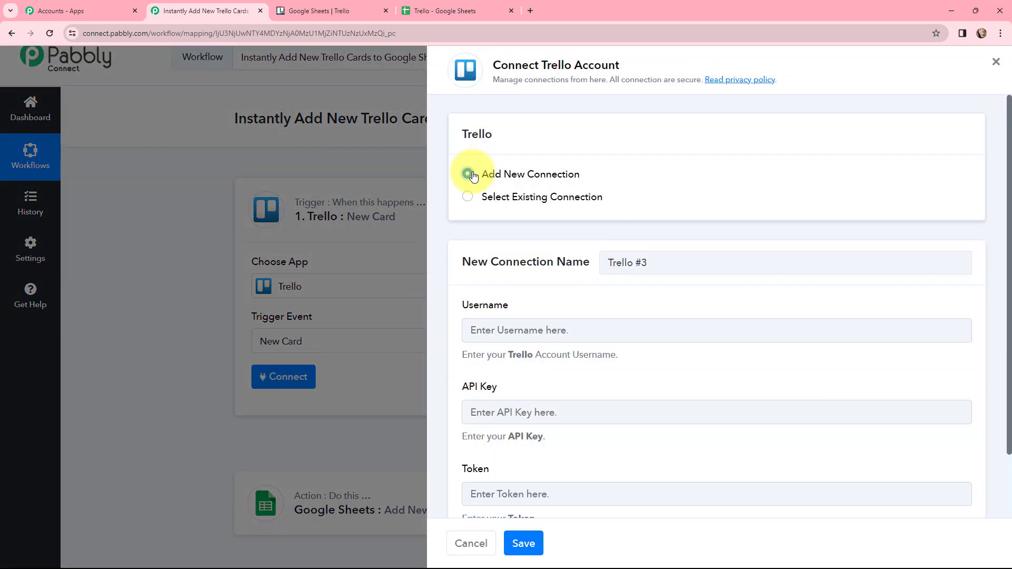
scroll(541, 277, "down", 1)
scroll(541, 276, "down", 1)
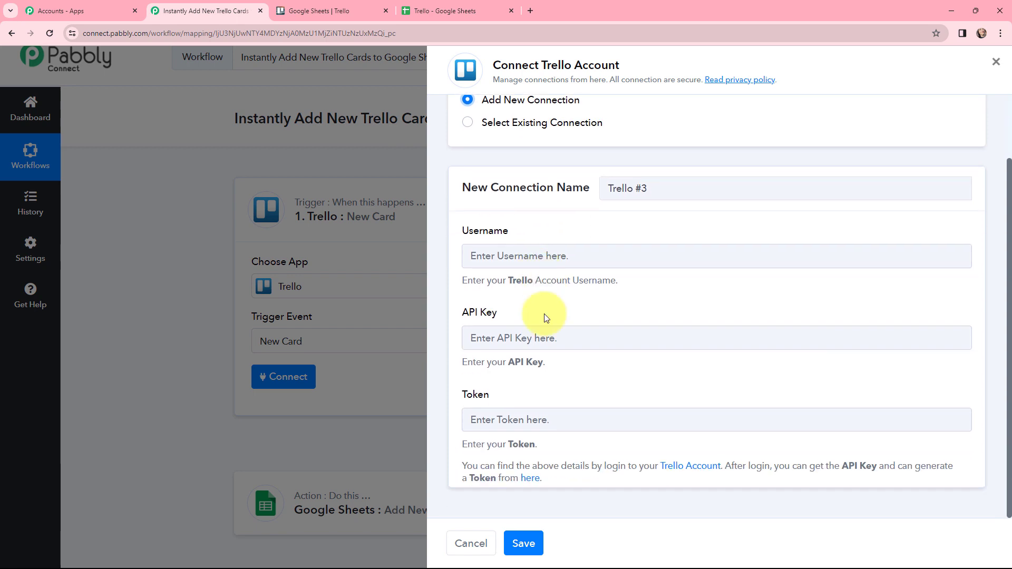
Copy the personal key from Trello's Developer API Keys page into the new connection's API Key field.
left_click_drag(462, 465, 555, 477)
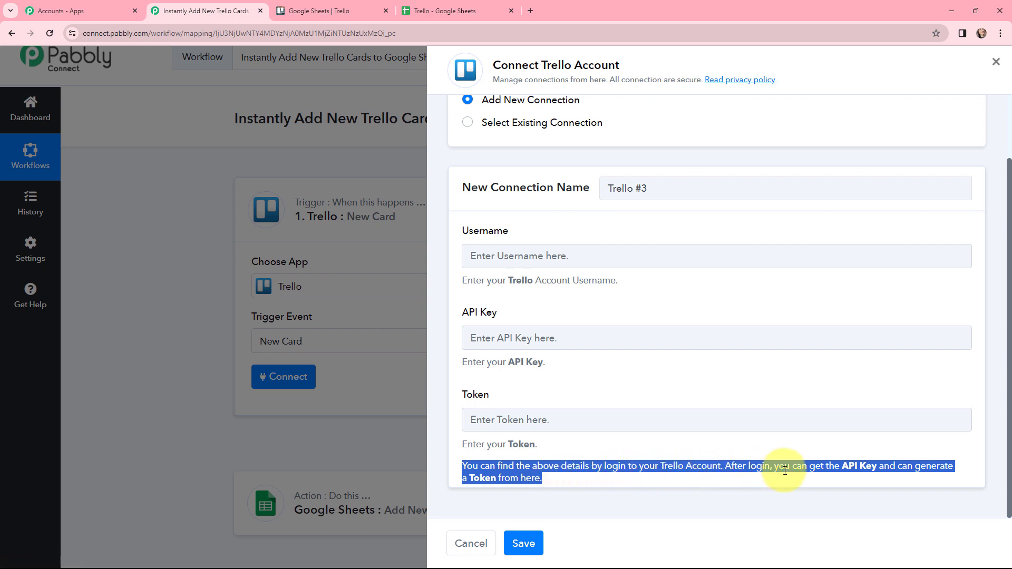
left_click(846, 473)
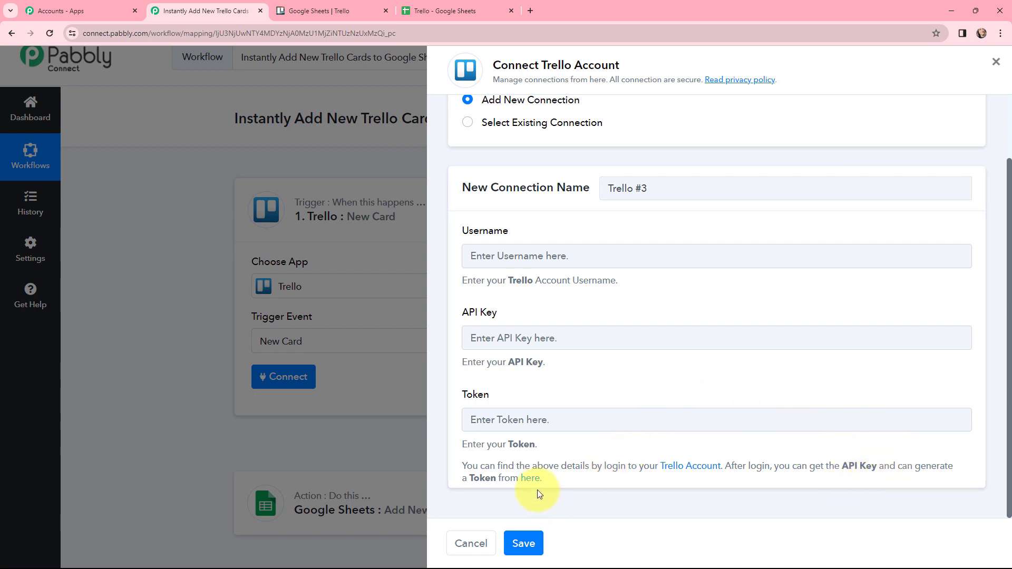
left_click(530, 478)
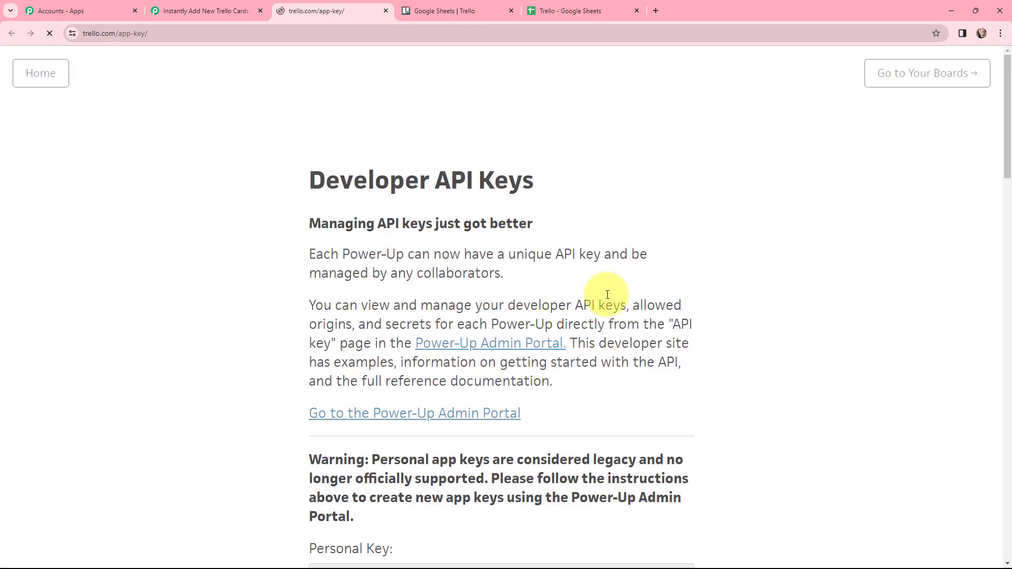
scroll(595, 402, "down", 3)
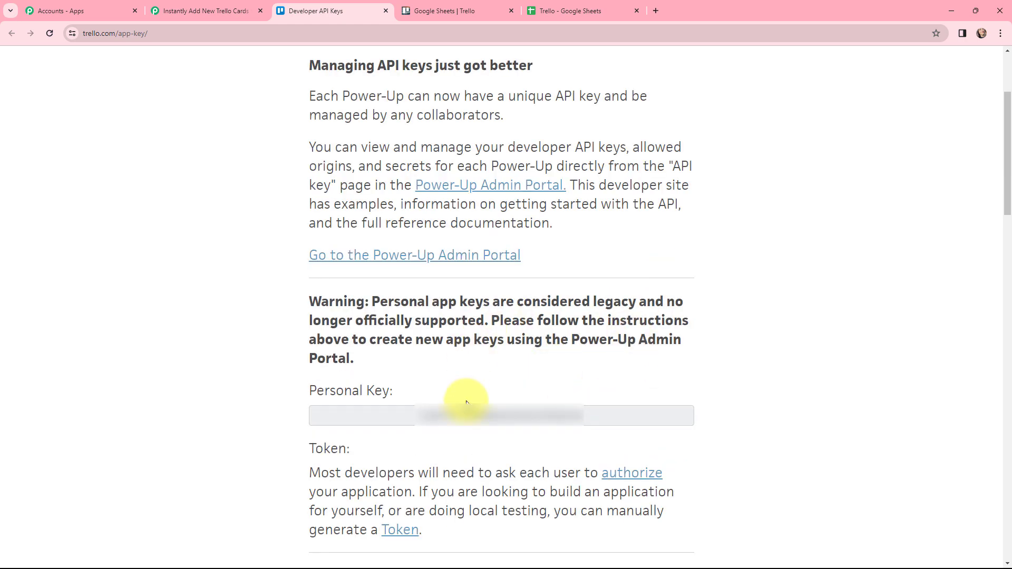
left_click_drag(586, 413, 388, 413)
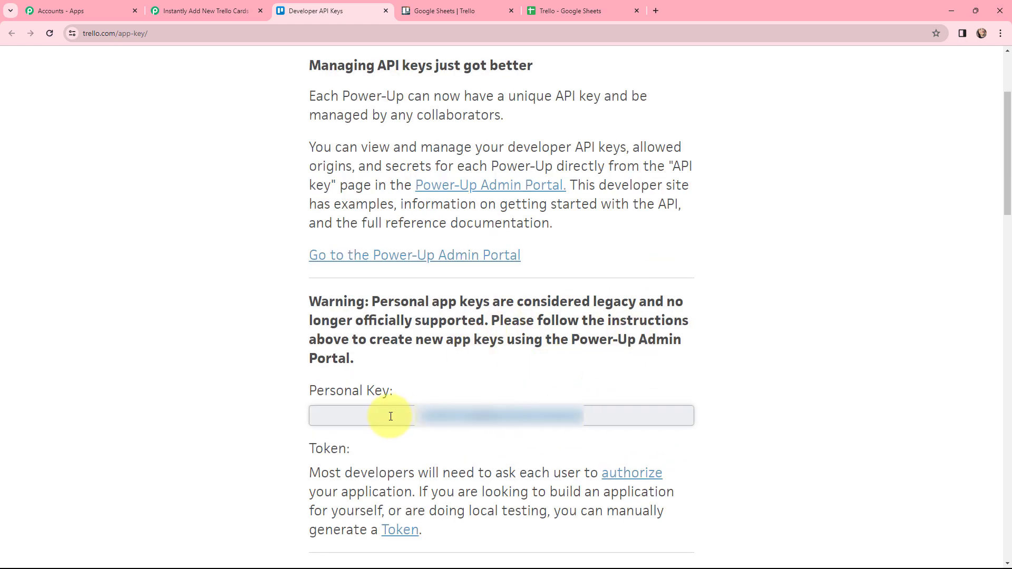
left_click(226, 9)
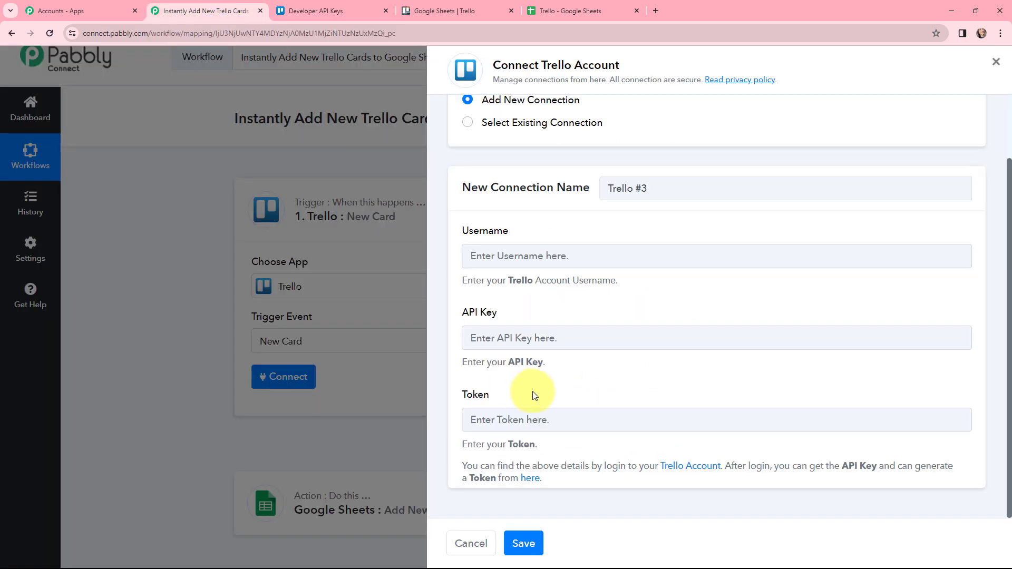
left_click(528, 339)
key("ctrl+v")
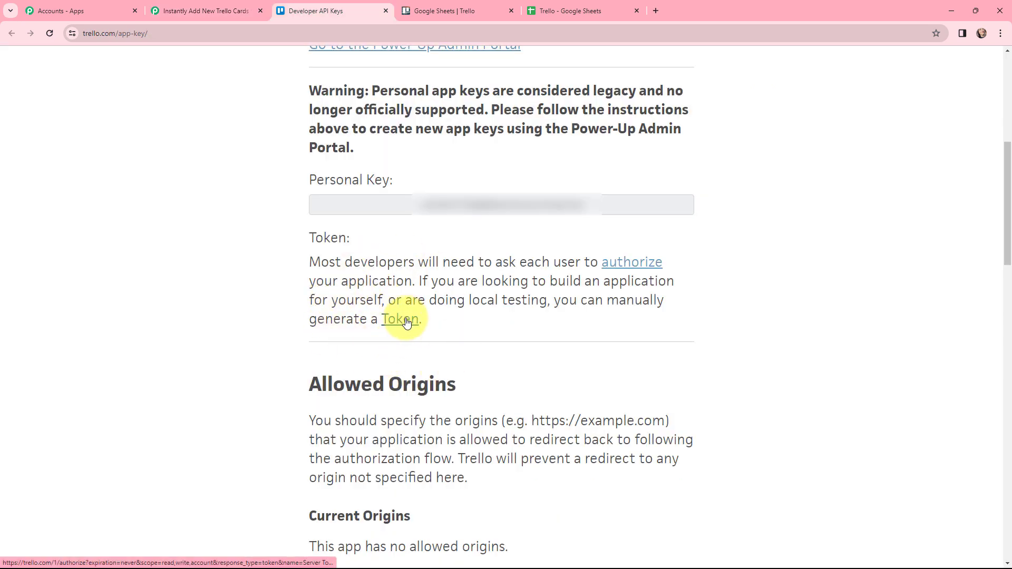
Open Trello's token authorization page and copy the account username into the new connection's Username field.
left_click(407, 322)
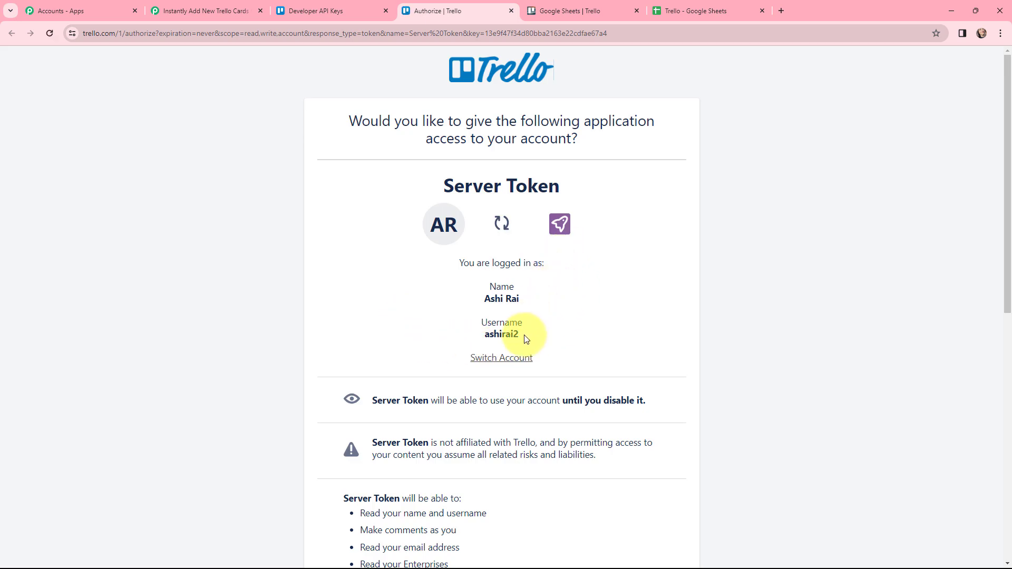
left_click_drag(530, 336, 485, 342)
key("ctrl+c")
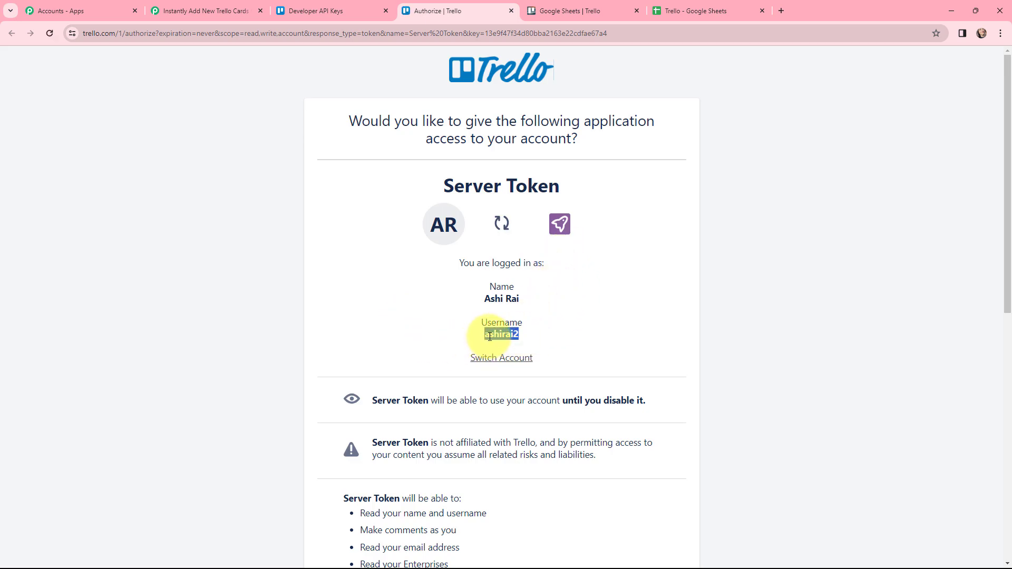
left_click(190, 10)
left_click(475, 255)
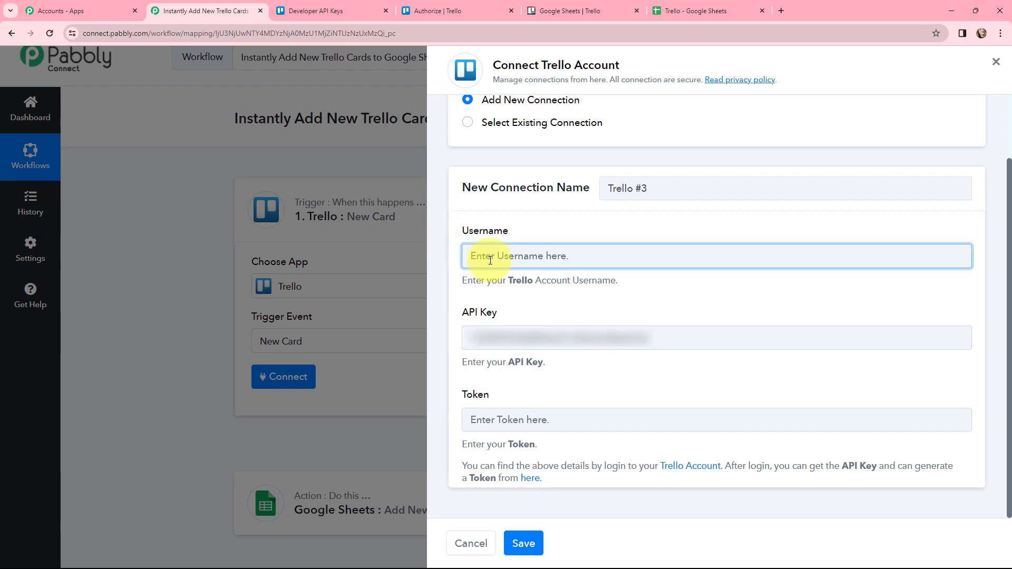
key("ctrl+v")
Allow the Server Token access in Trello, copy the generated token into the connection's Token field, and save the connection.
left_click(438, 11)
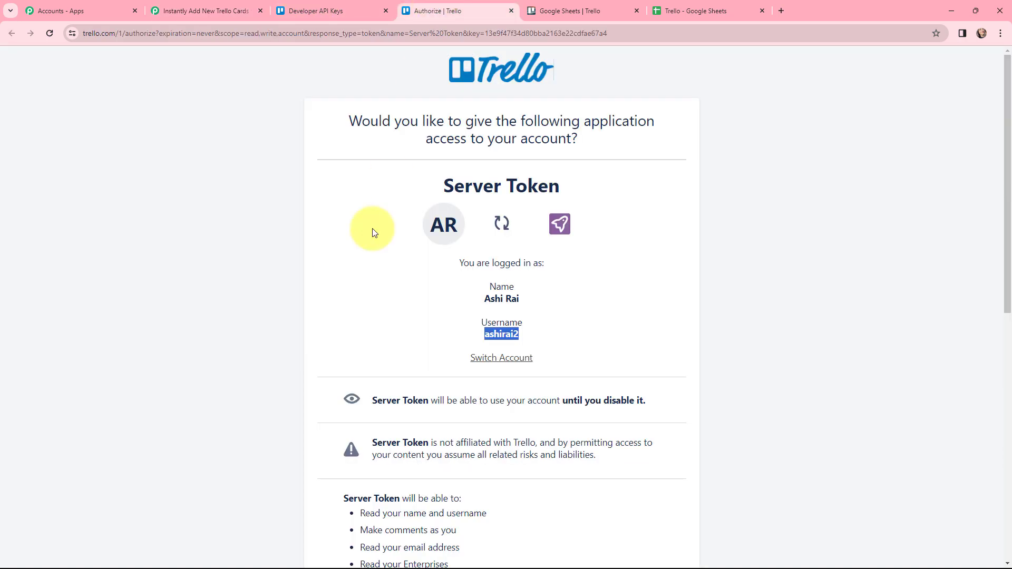
scroll(372, 253, "down", 8)
left_click(627, 488)
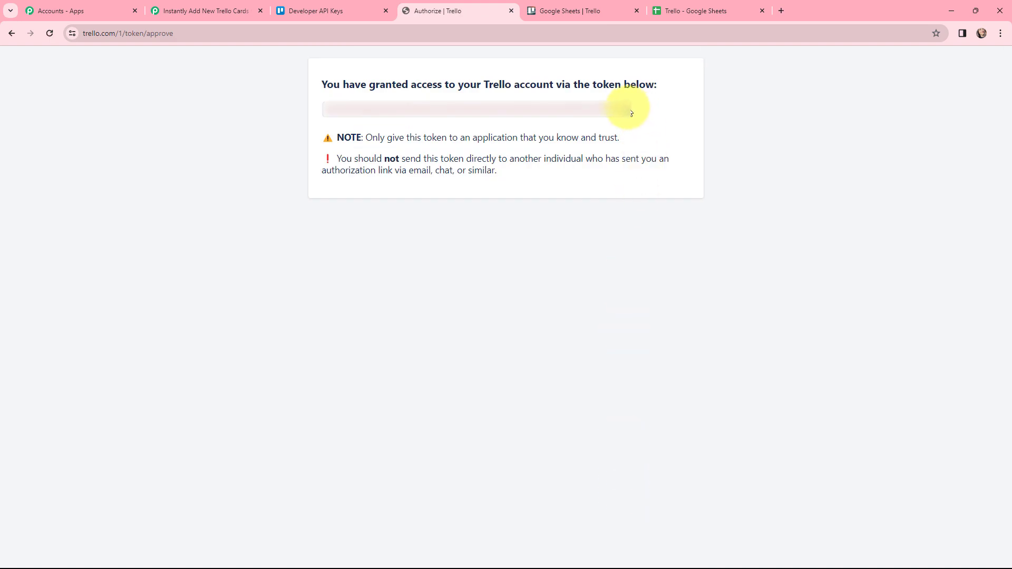
left_click_drag(630, 109, 319, 103)
left_click(232, 10)
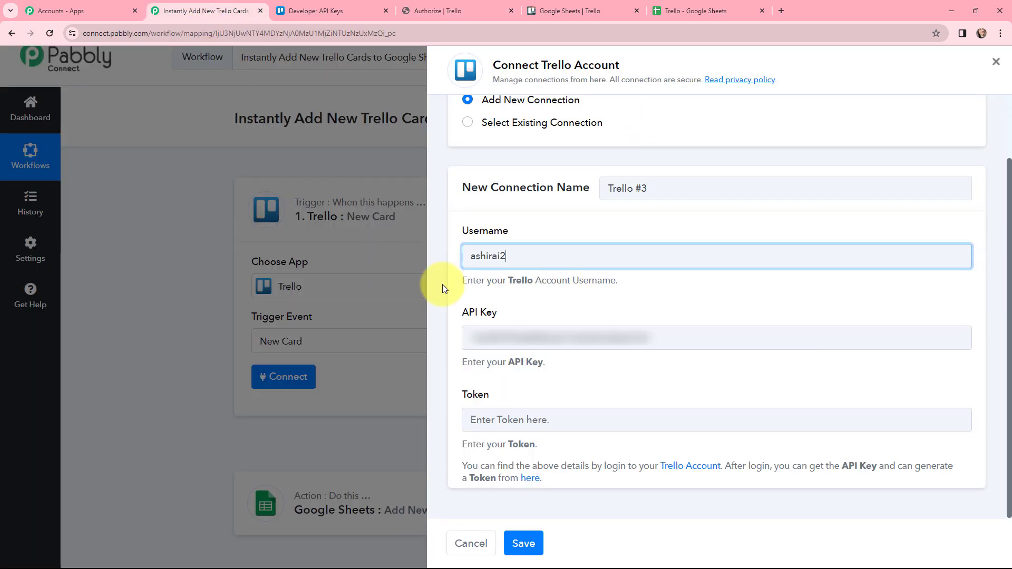
left_click(562, 425)
key("ctrl+v")
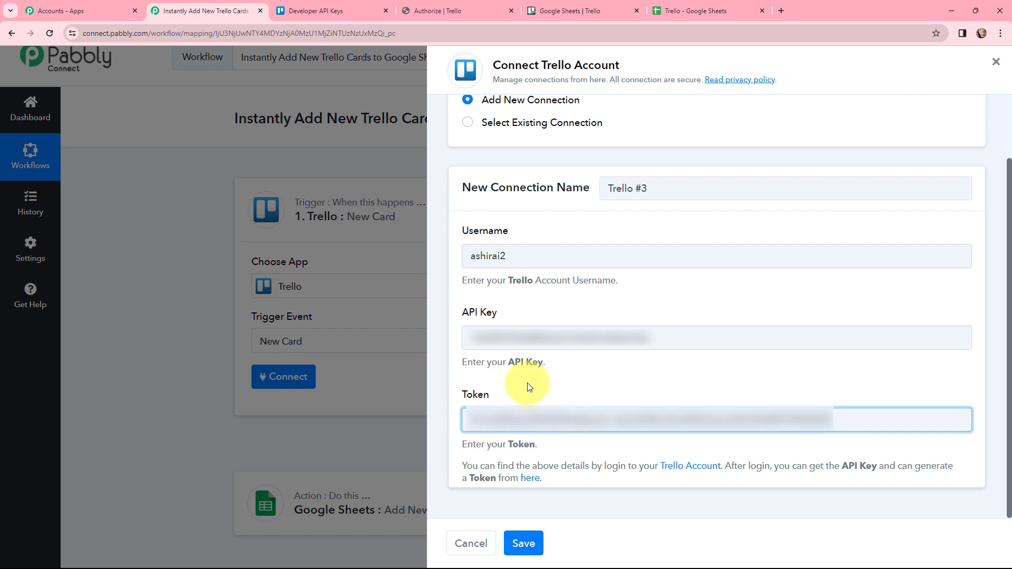
left_click(528, 388)
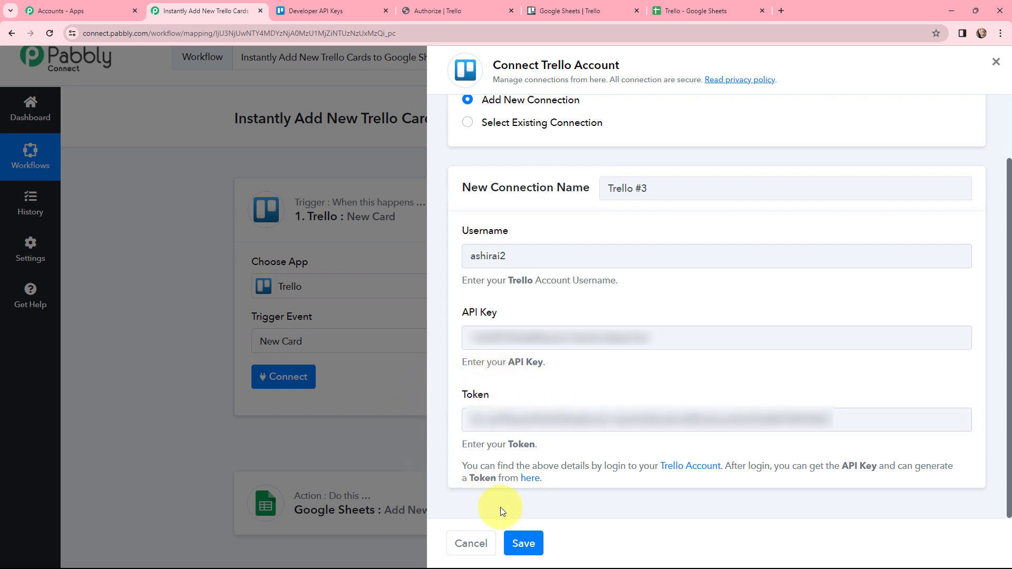
left_click(523, 543)
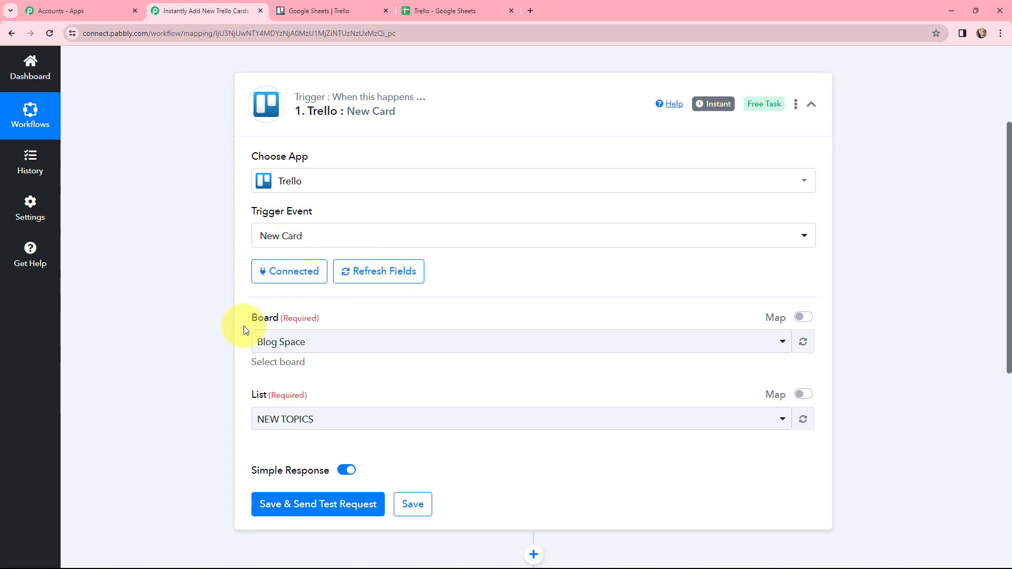
Set the Trello trigger's board to Google Sheets and list to New Tasks, then save it and send a test request.
left_click(314, 10)
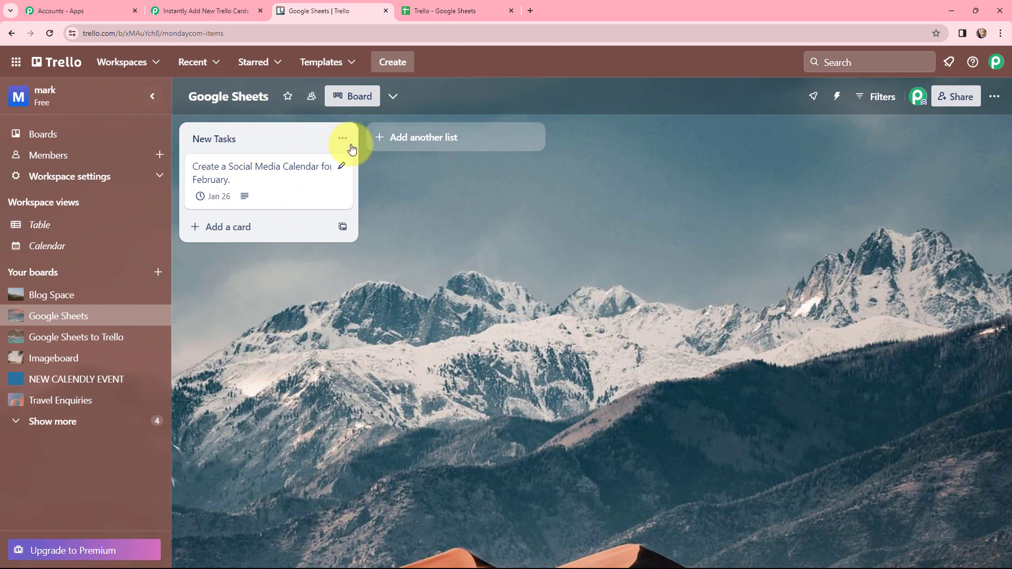
left_click(179, 9)
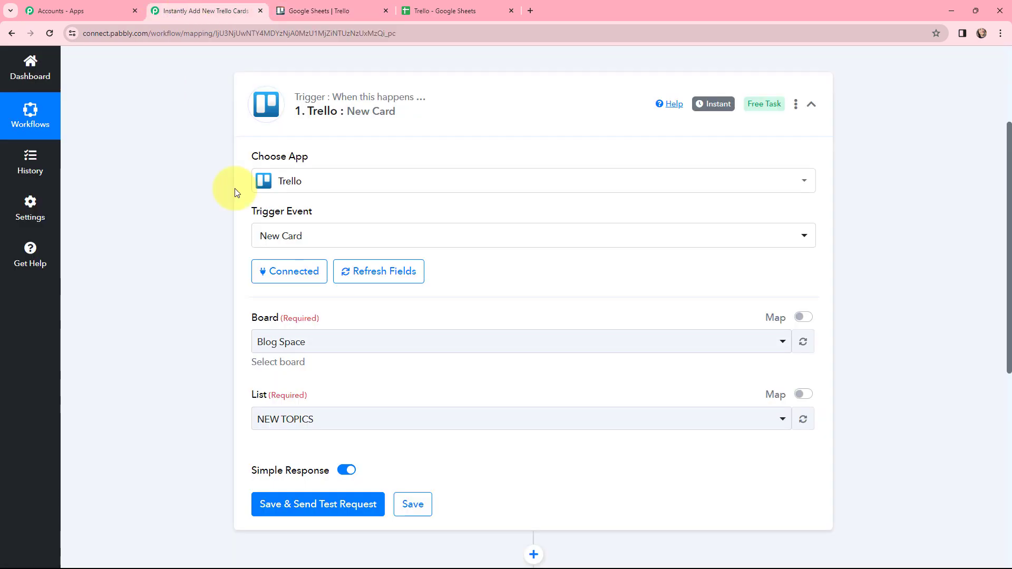
left_click(317, 342)
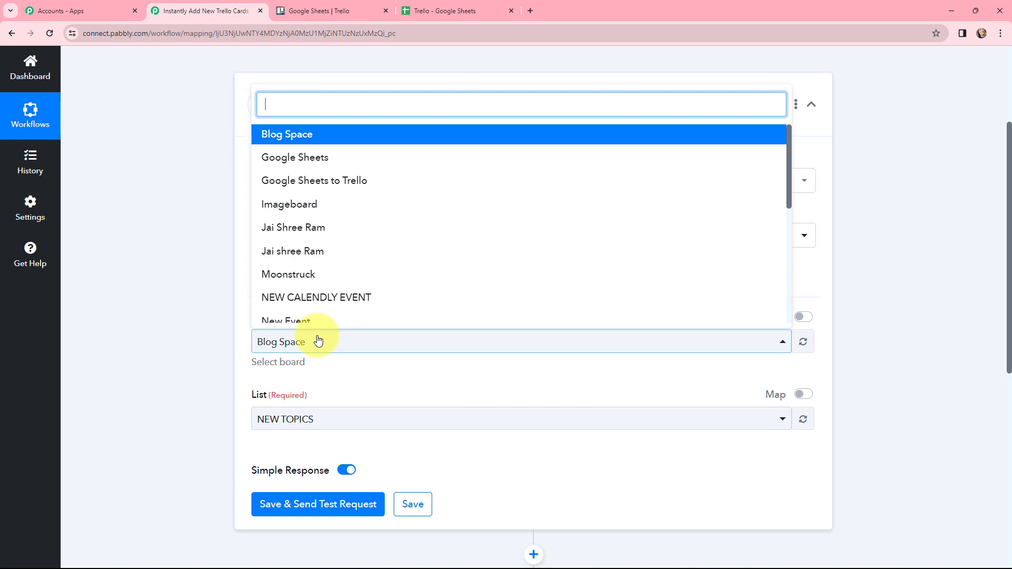
left_click(265, 156)
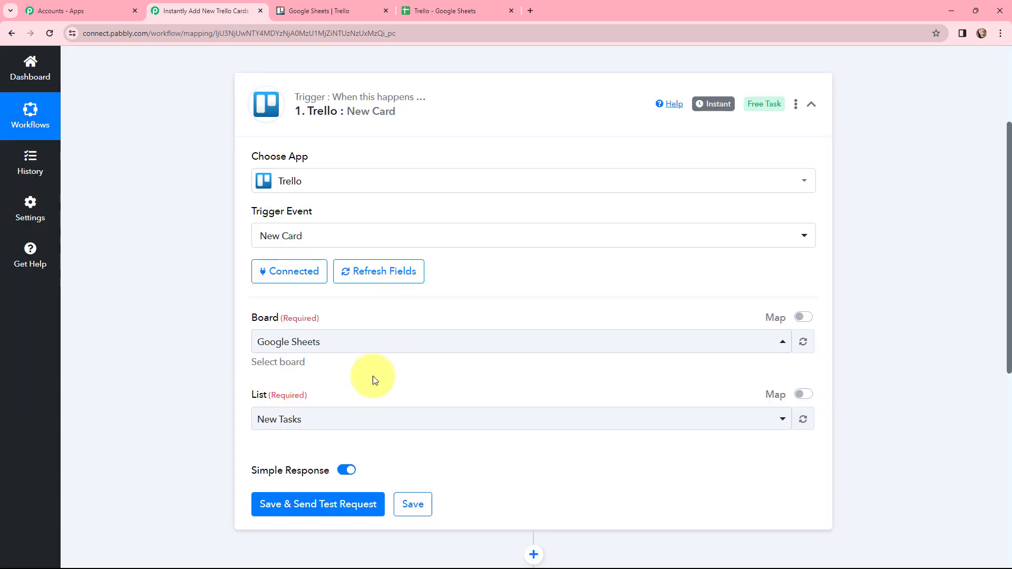
left_click(353, 414)
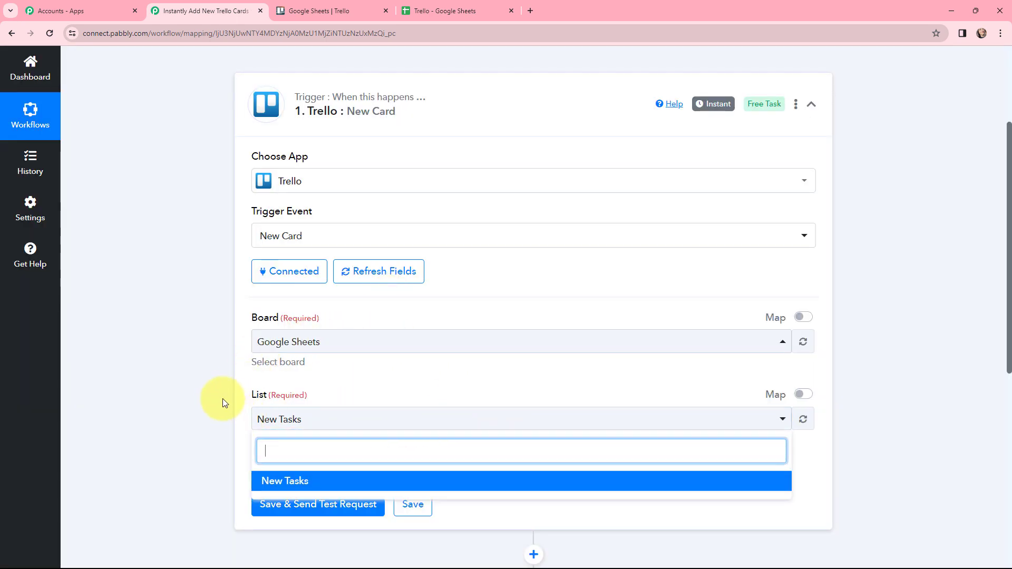
left_click(216, 384)
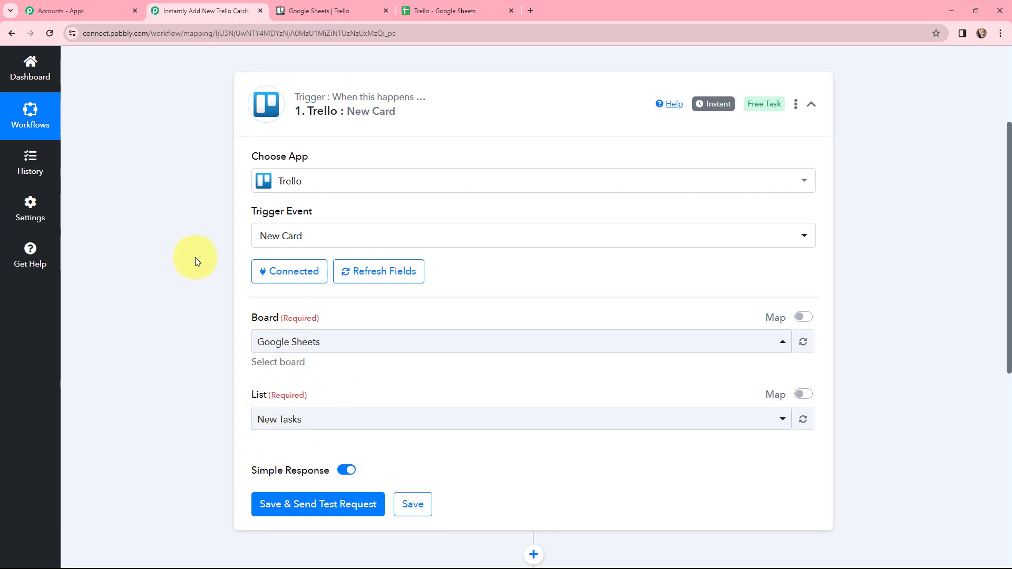
scroll(195, 257, "down", 1)
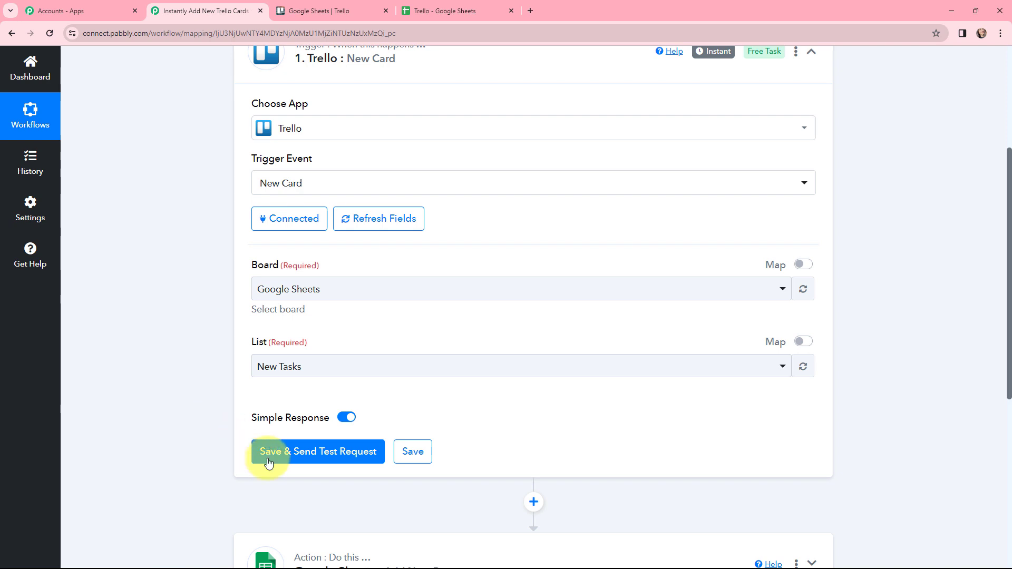
left_click(312, 454)
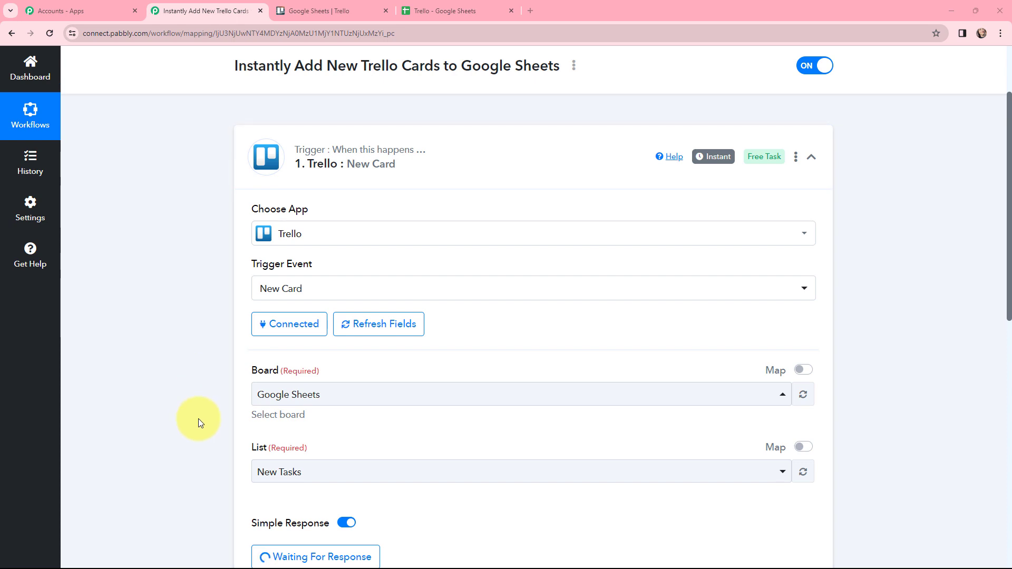
Add a card titled "Write an article on the topic Global Warming" to the New Tasks list on Trello's Google Sheets board.
left_click(298, 7)
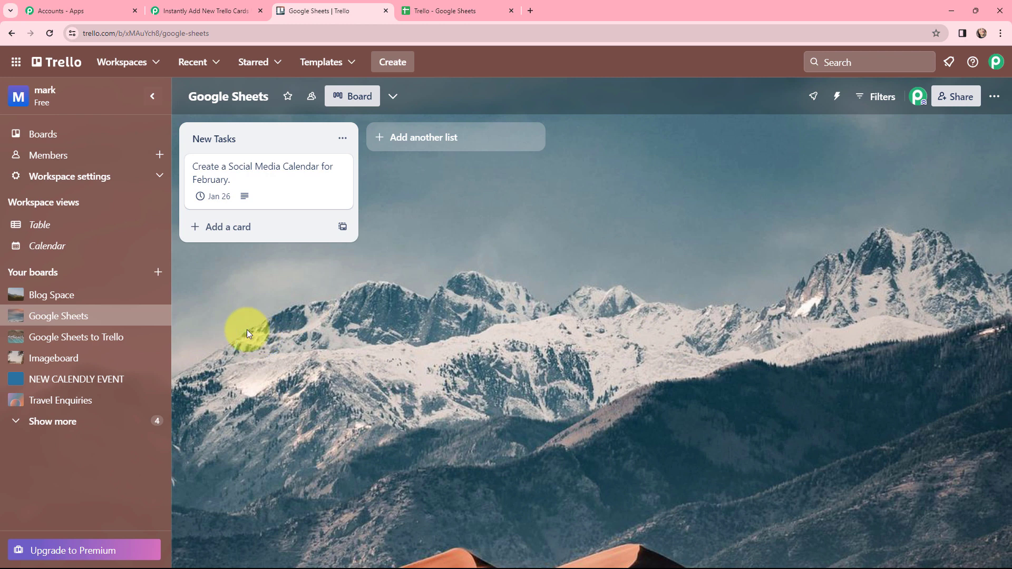
left_click(216, 226)
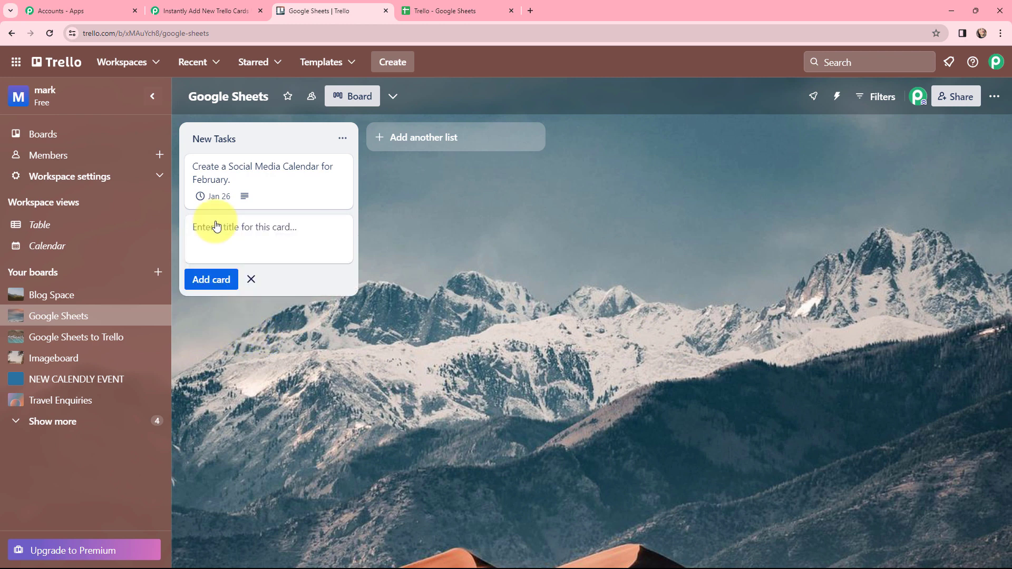
type("Write an article on the topic Global Warming")
left_click(280, 332)
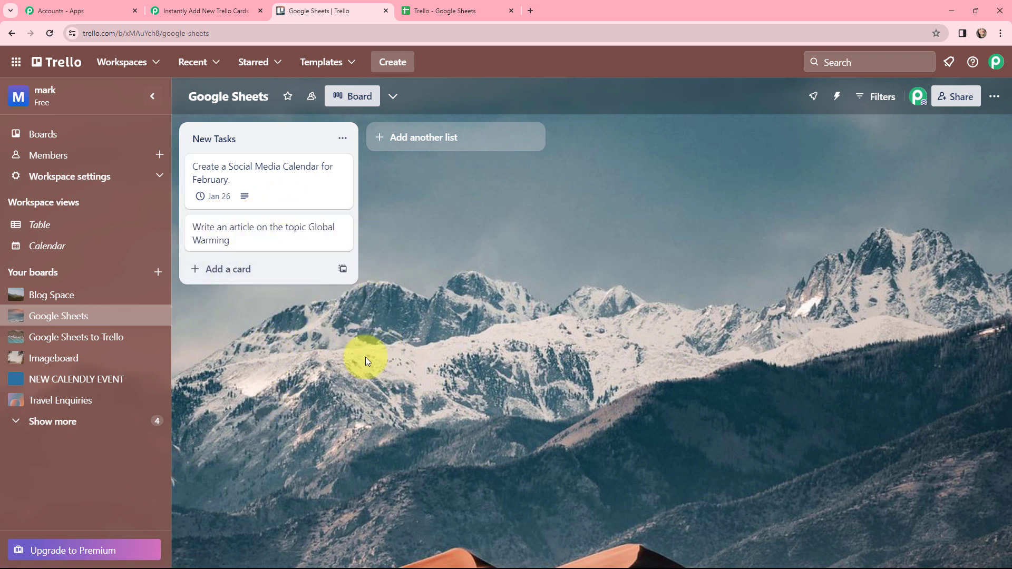
Examine the list name, action type and card text in the trigger's captured response and compare them with the Trello board.
left_click(209, 3)
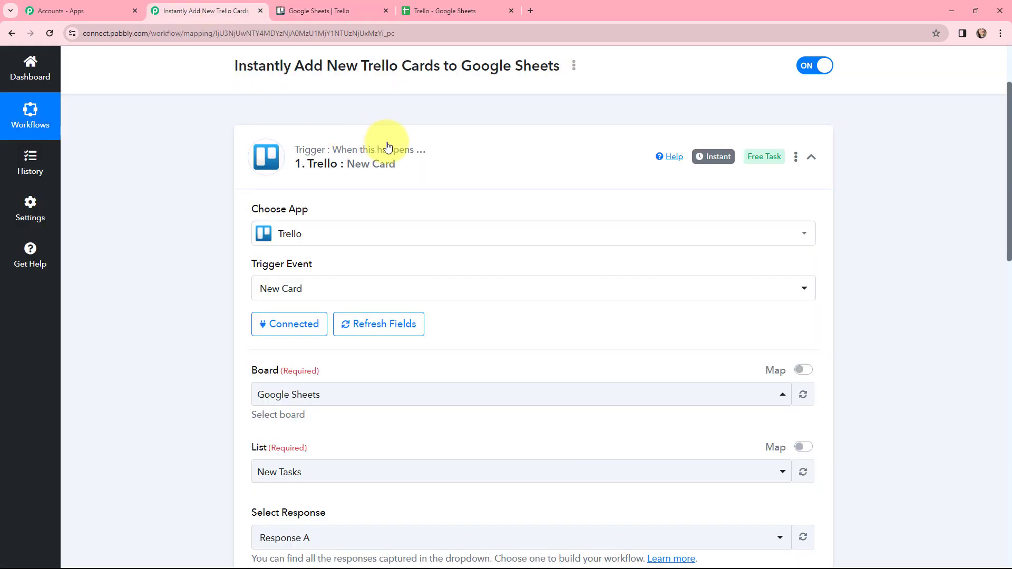
scroll(440, 204, "down", 7)
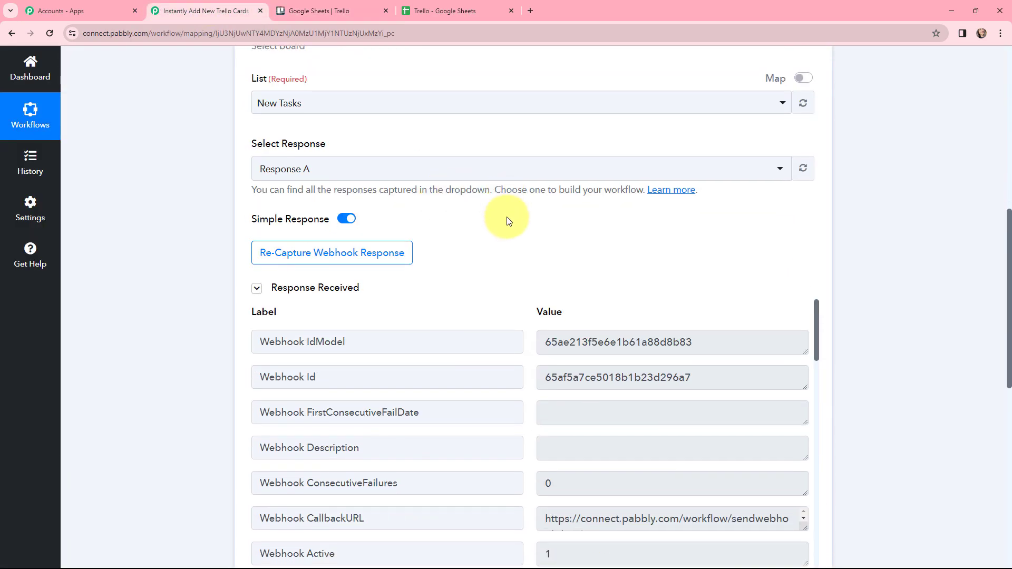
scroll(509, 221, "down", 1)
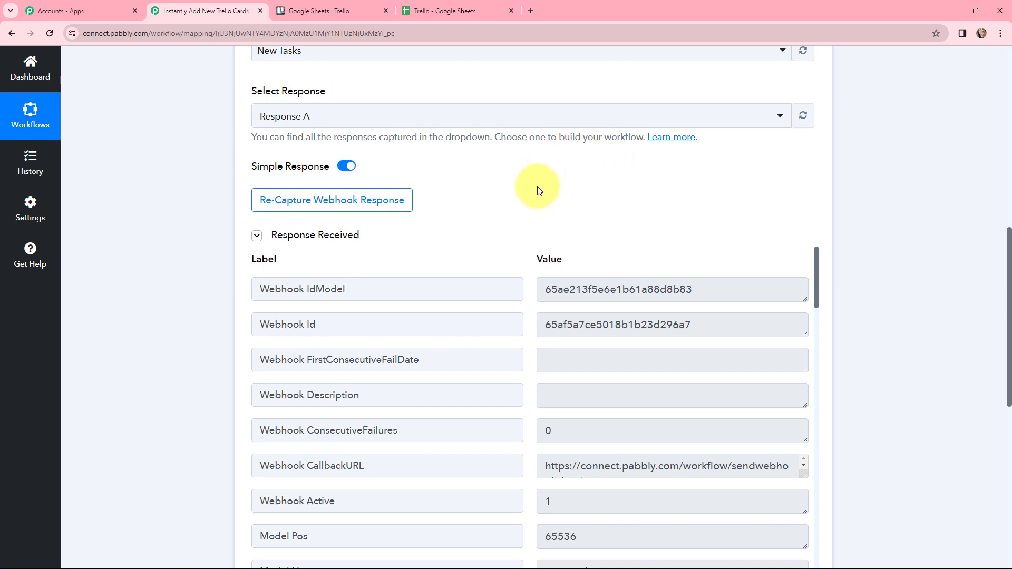
scroll(907, 235, "down", 1)
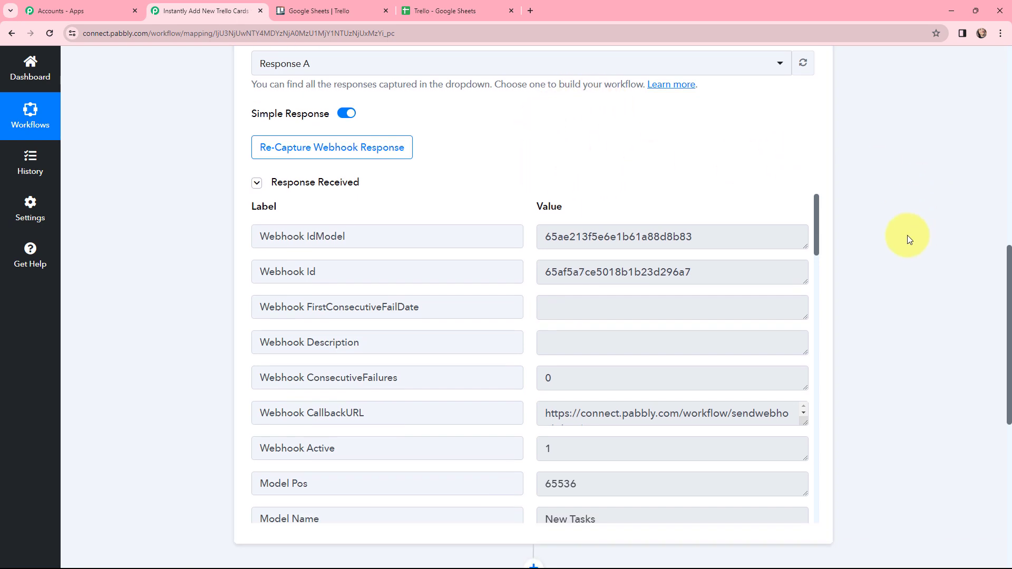
left_click_drag(820, 215, 821, 261)
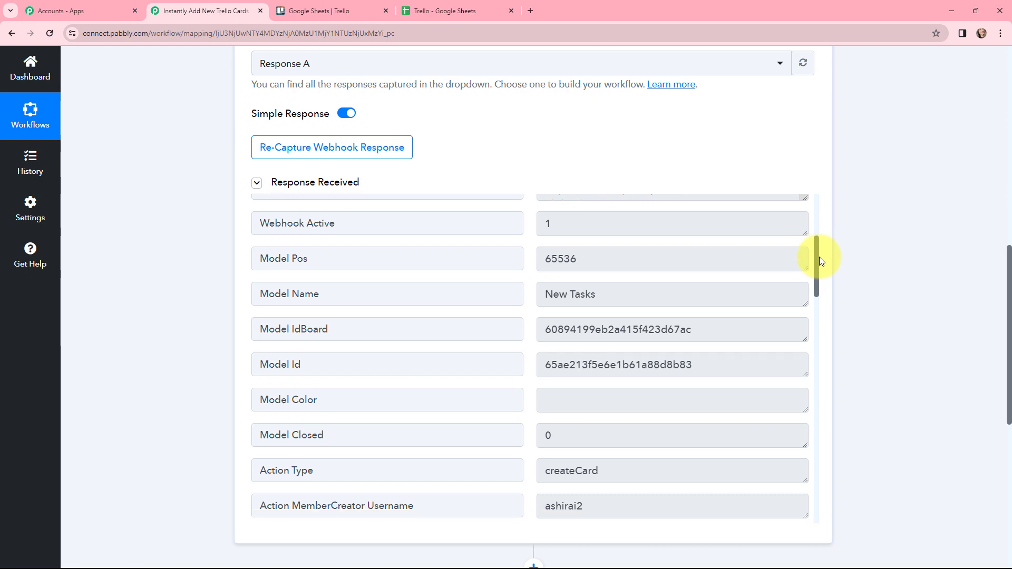
left_click_drag(598, 288, 539, 311)
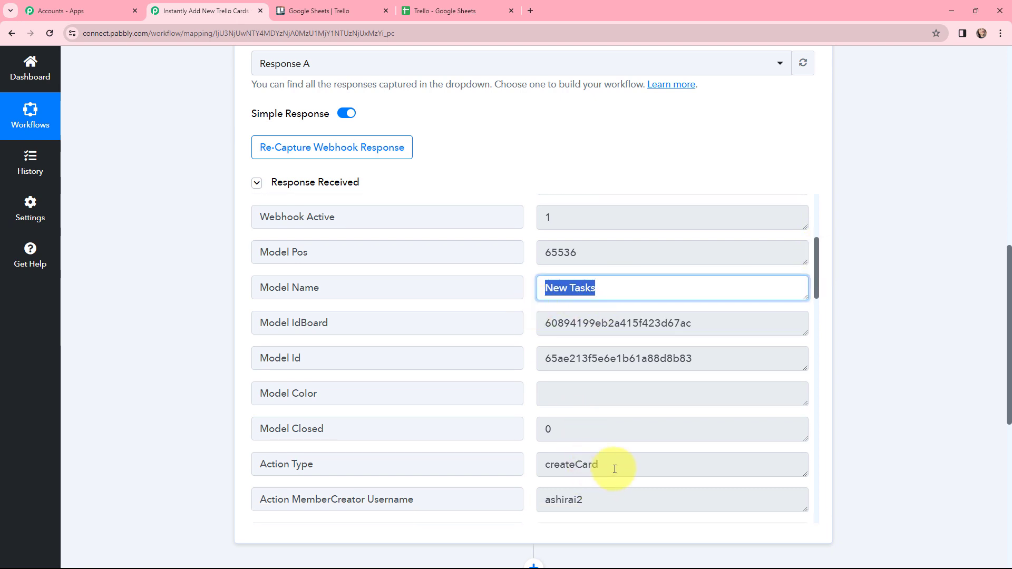
left_click_drag(610, 468, 517, 469)
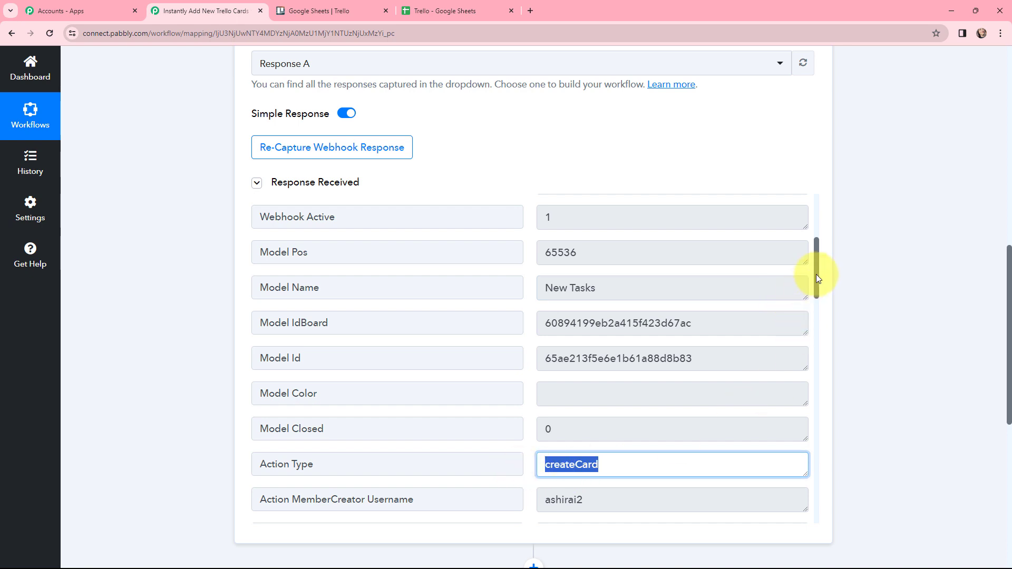
left_click_drag(815, 274, 804, 416)
left_click_drag(784, 366, 534, 372)
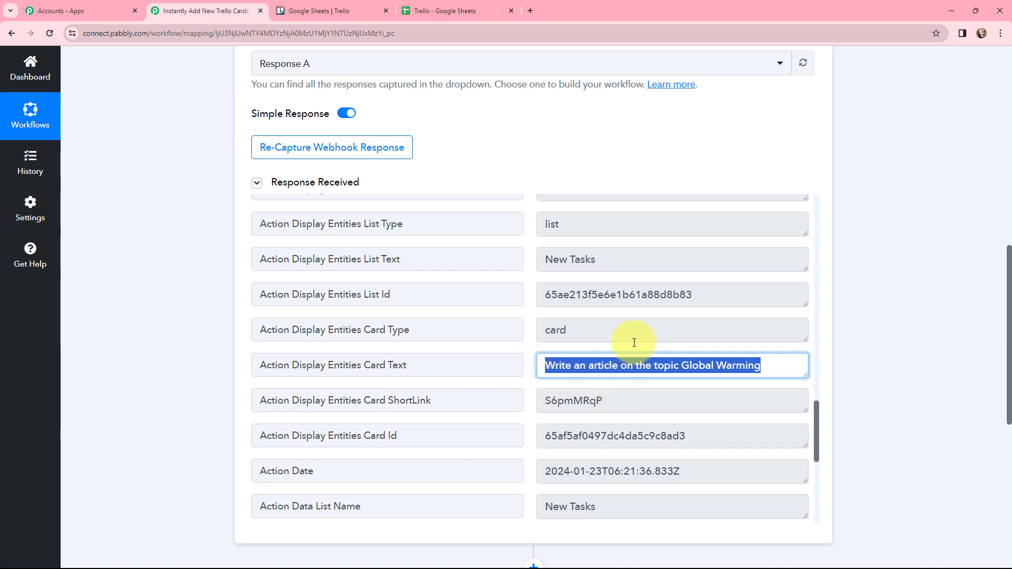
left_click(895, 323)
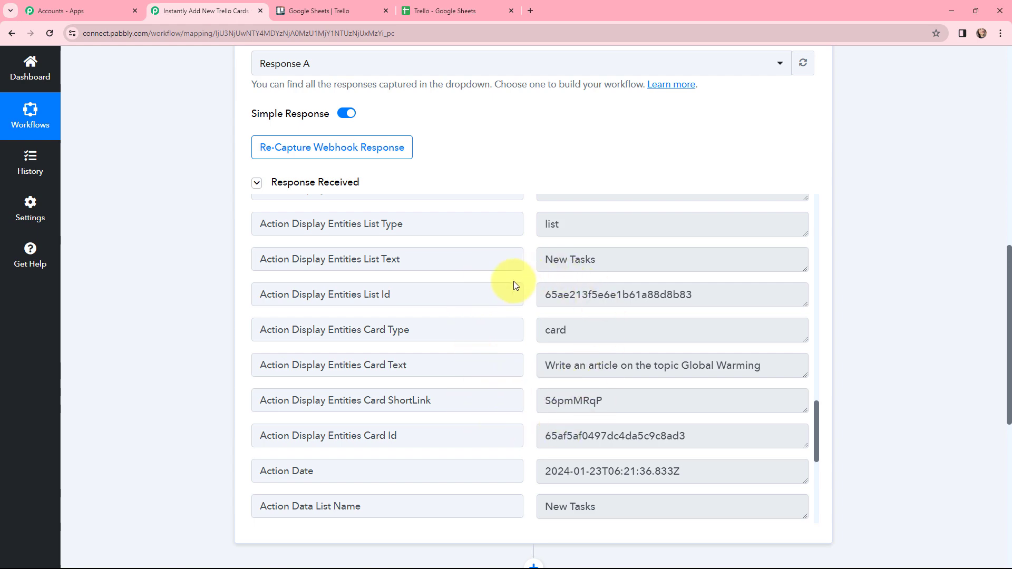
left_click(332, 10)
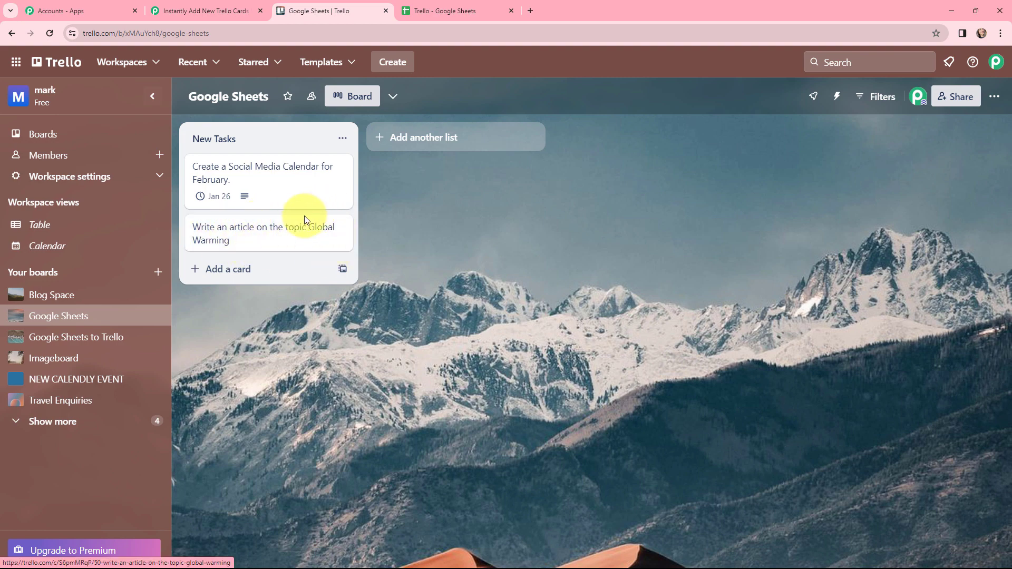
left_click(200, 11)
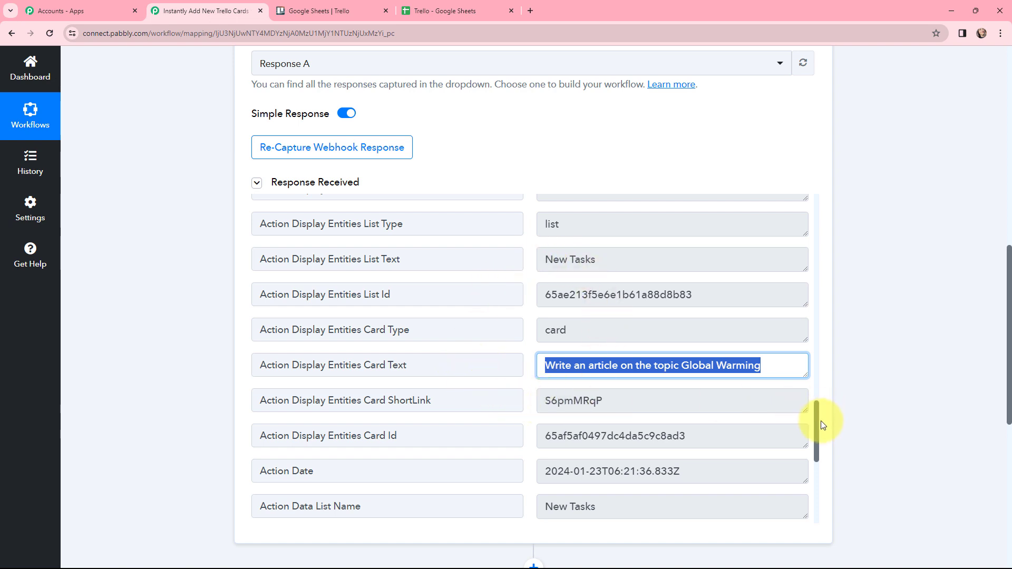
left_click_drag(817, 421, 820, 395)
Add a Delay by Pabbly action between the Trello trigger and the Google Sheets action, using the Add Time Delay event.
scroll(535, 293, "down", 3)
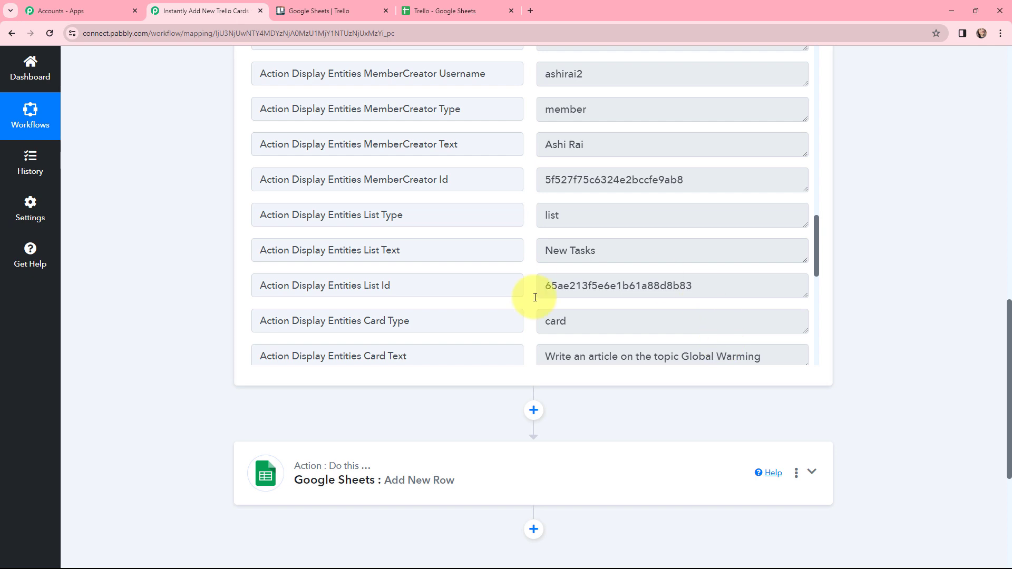
left_click(533, 412)
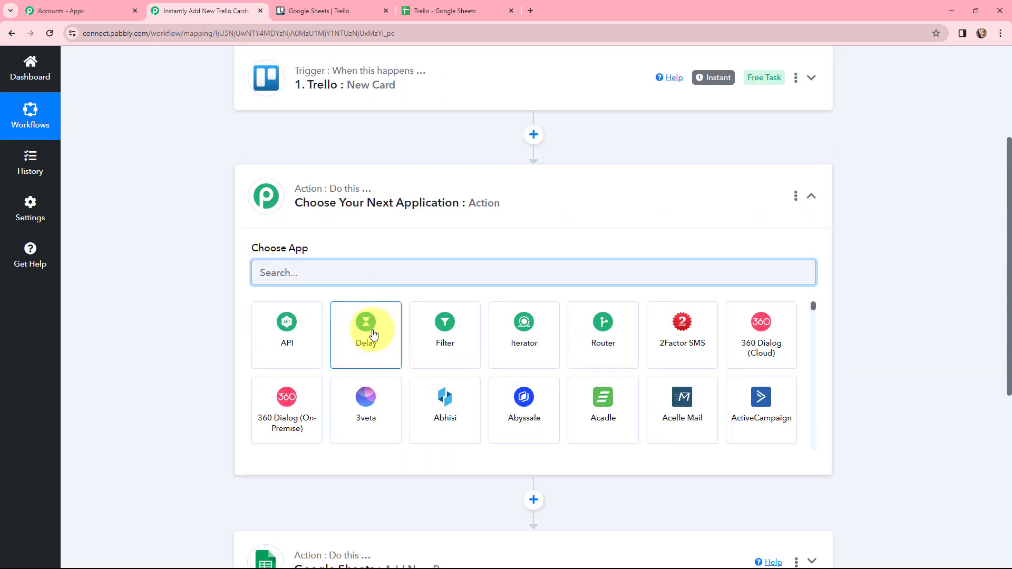
left_click(373, 332)
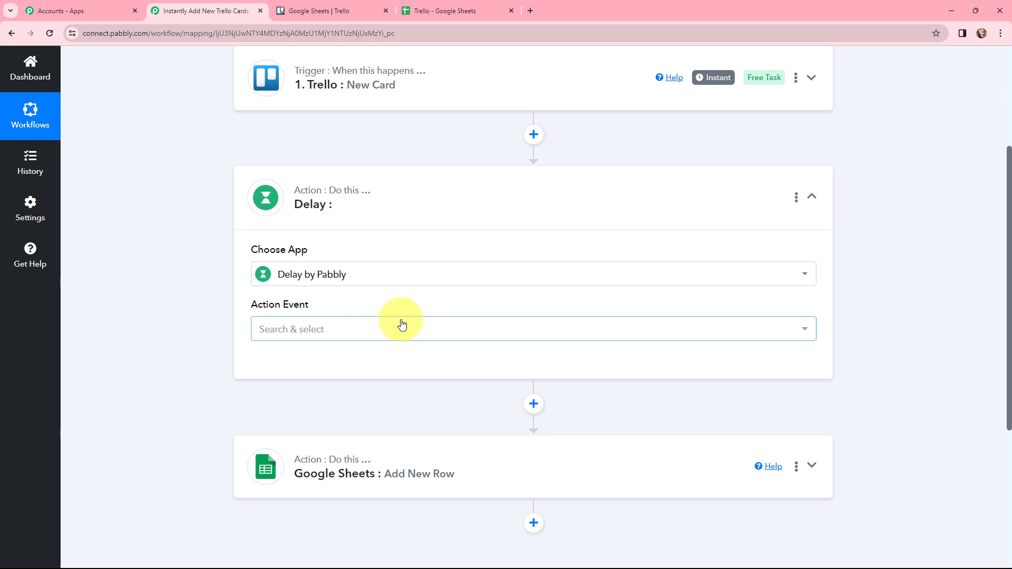
left_click(340, 331)
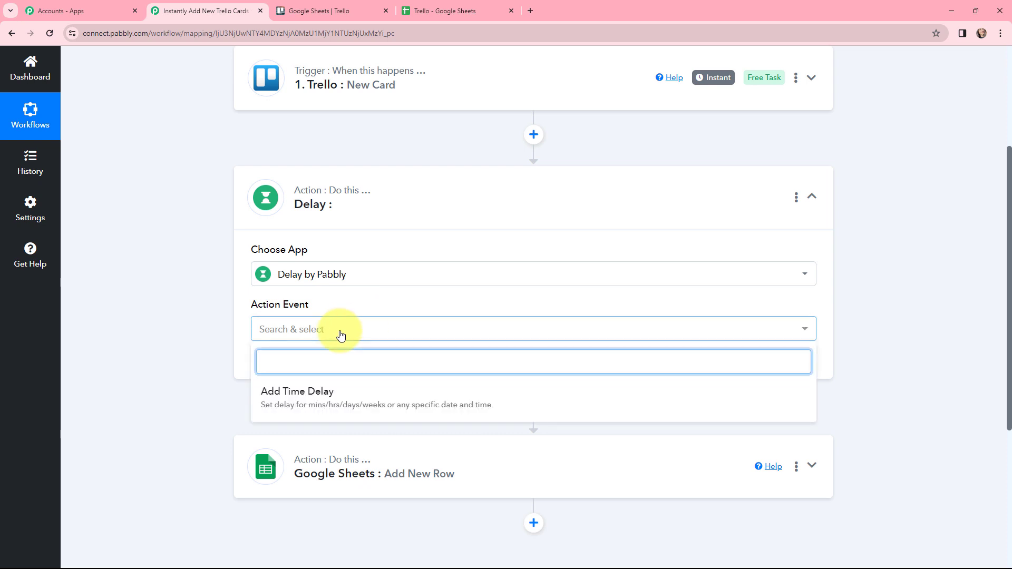
left_click(352, 392)
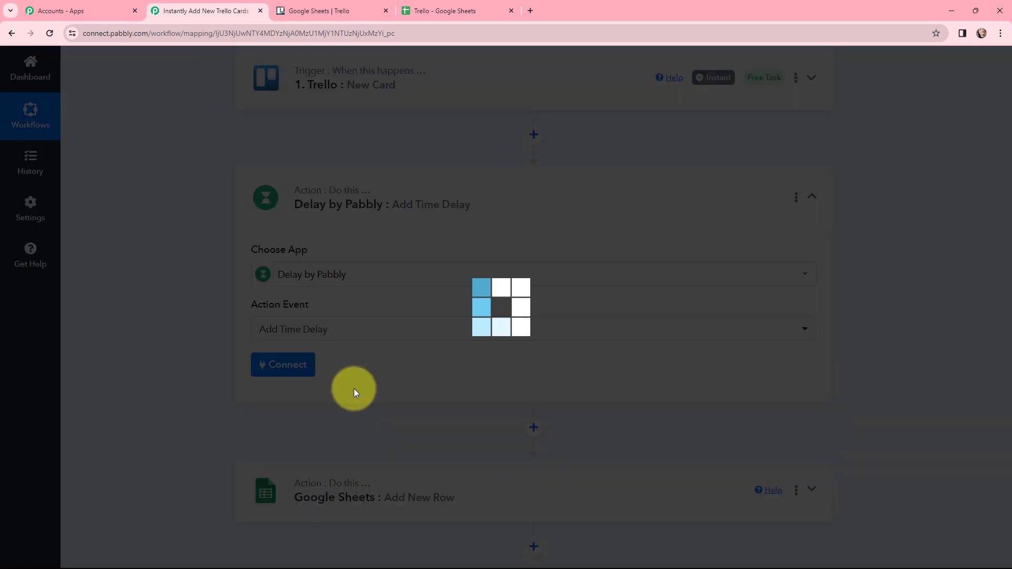
Set the delay to 2 minutes, save it with a test request, and check the returned status and message.
scroll(520, 275, "down", 3)
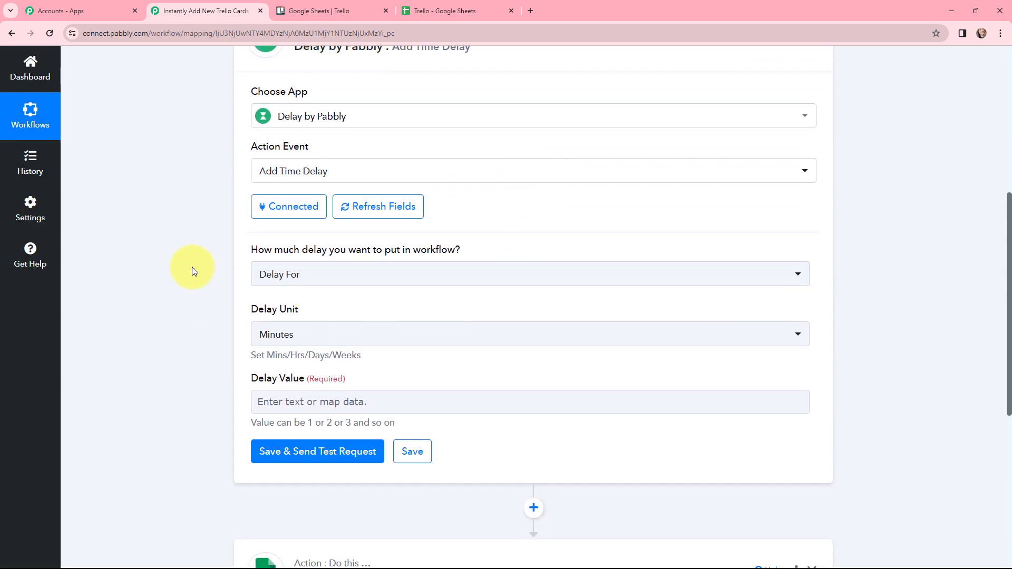
left_click(303, 410)
type("2")
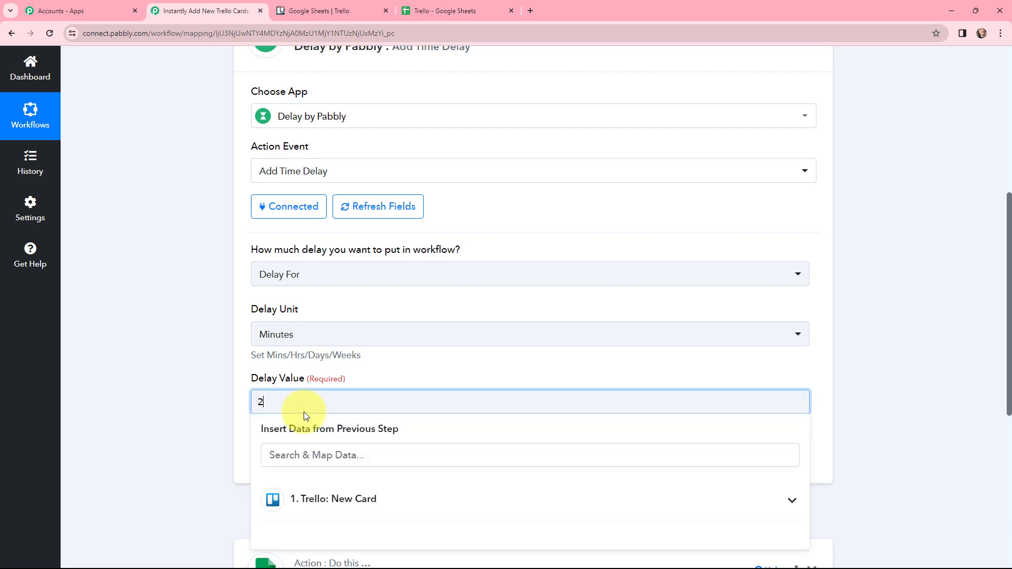
left_click(214, 375)
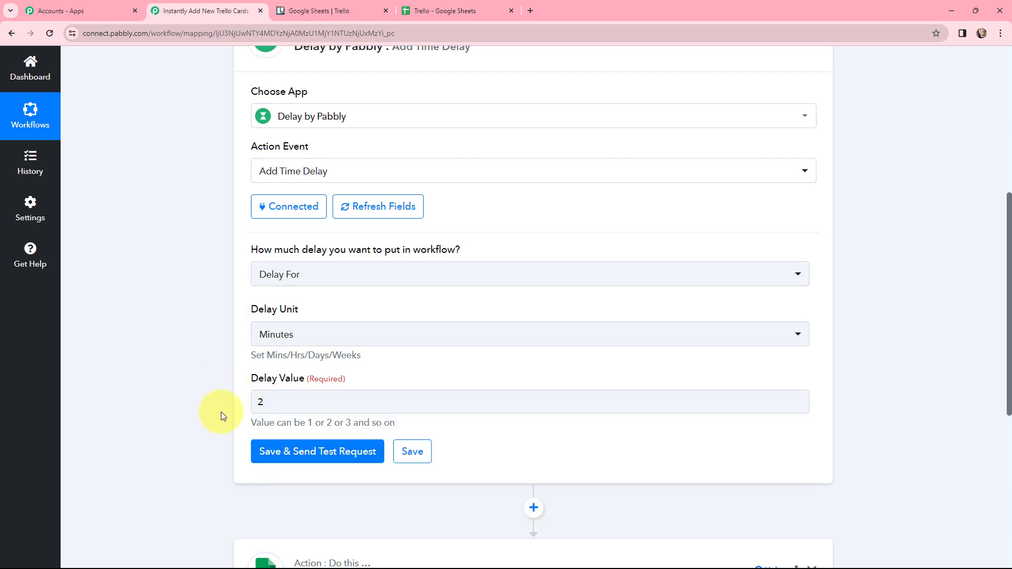
left_click(316, 451)
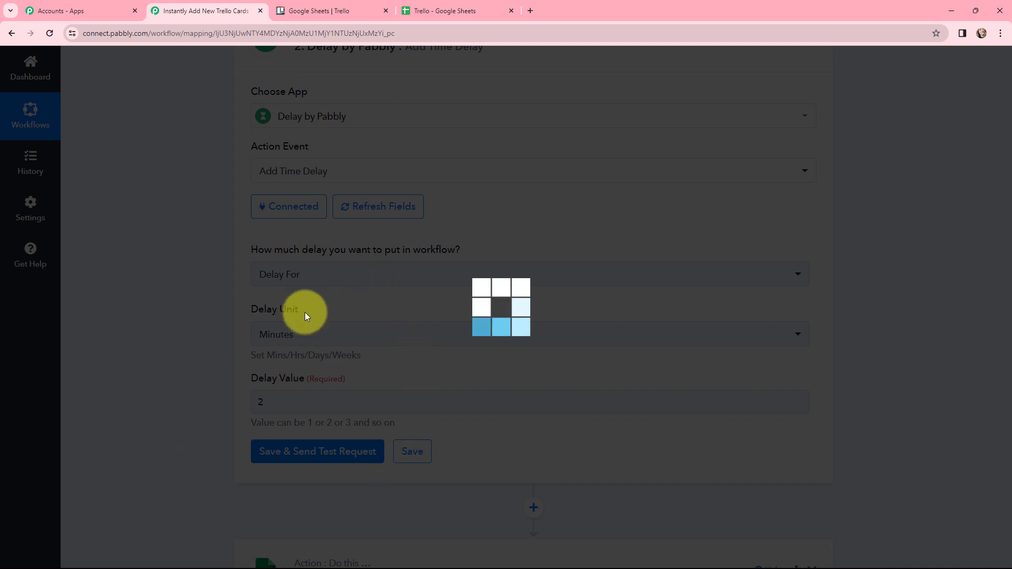
scroll(540, 297, "down", 2)
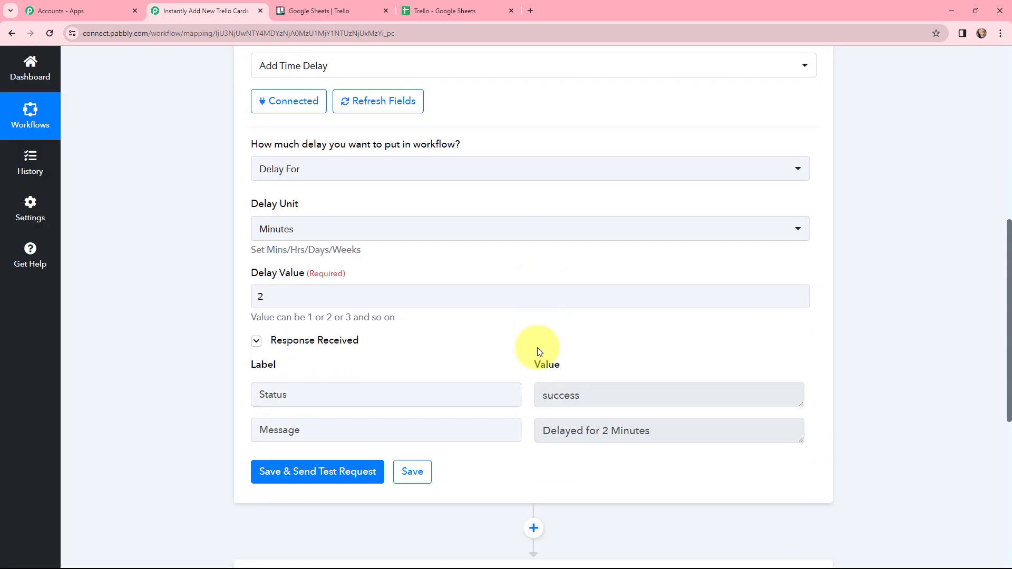
left_click_drag(608, 398, 452, 397)
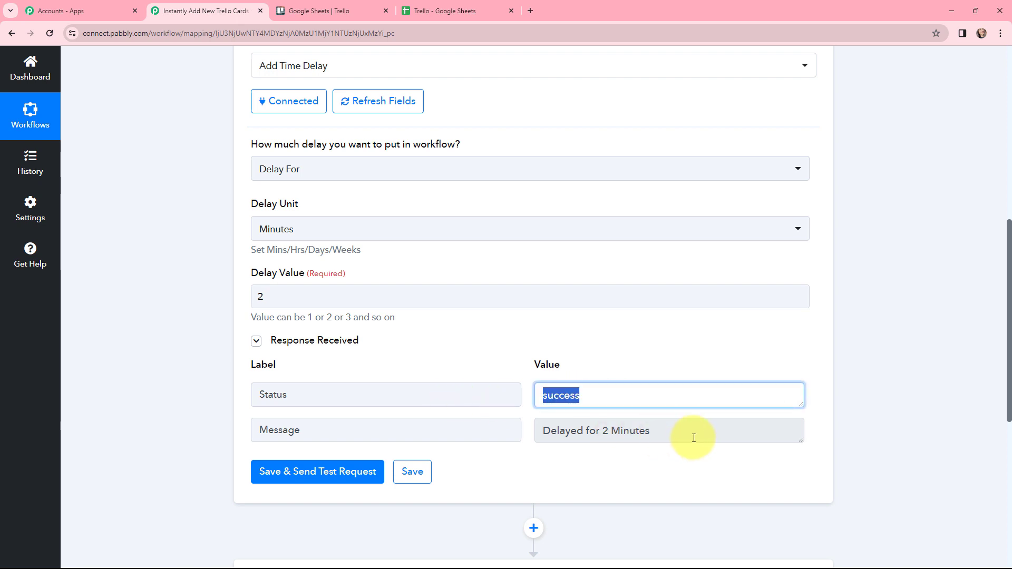
left_click_drag(681, 427, 529, 429)
left_click(527, 429)
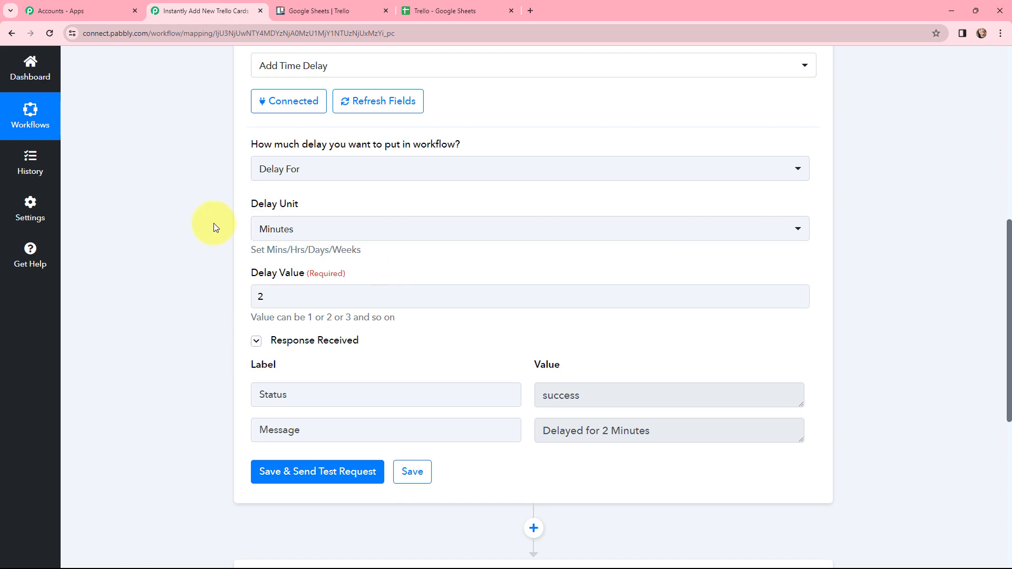
Open the Global Warming article card in Trello and write the description "Complete the task before deadline.".
left_click(326, 11)
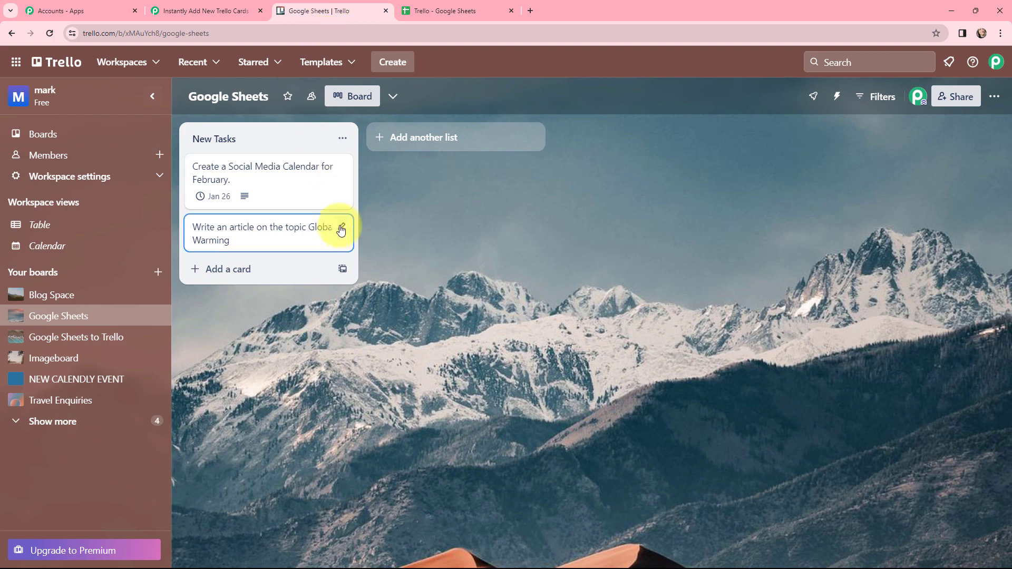
left_click(340, 230)
left_click(390, 226)
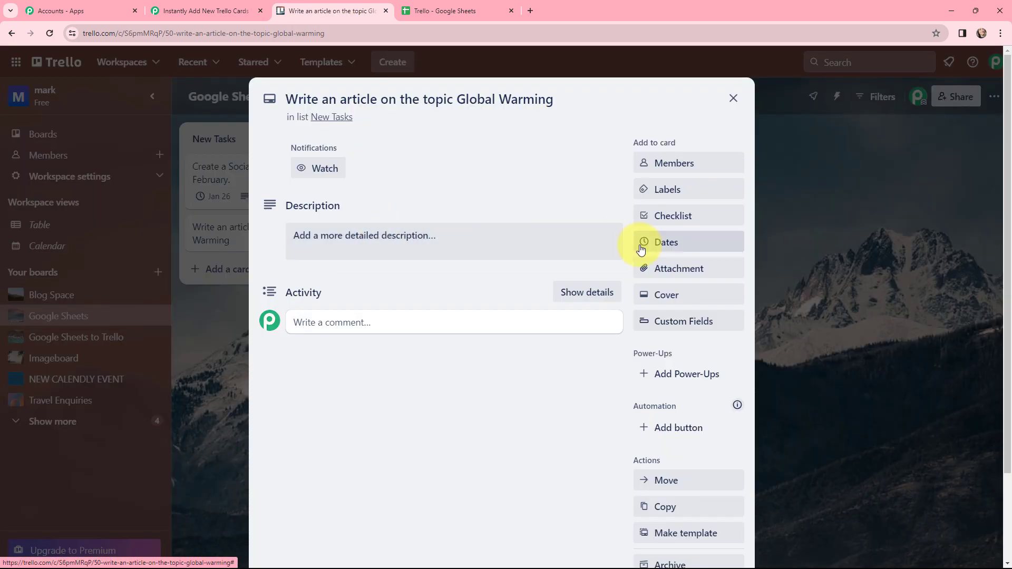
left_click(416, 239)
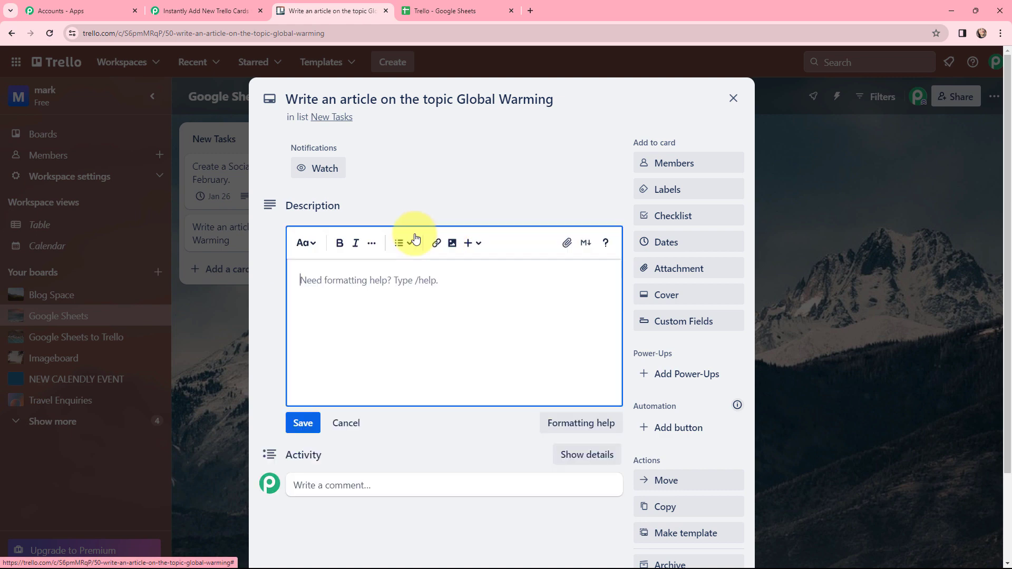
type("C")
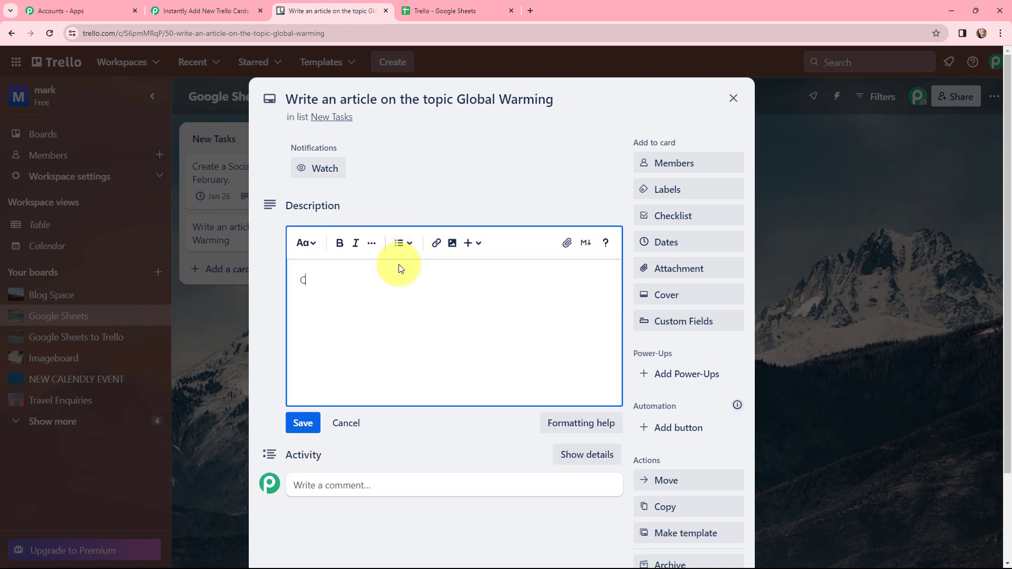
type("omplete the task before deadline.")
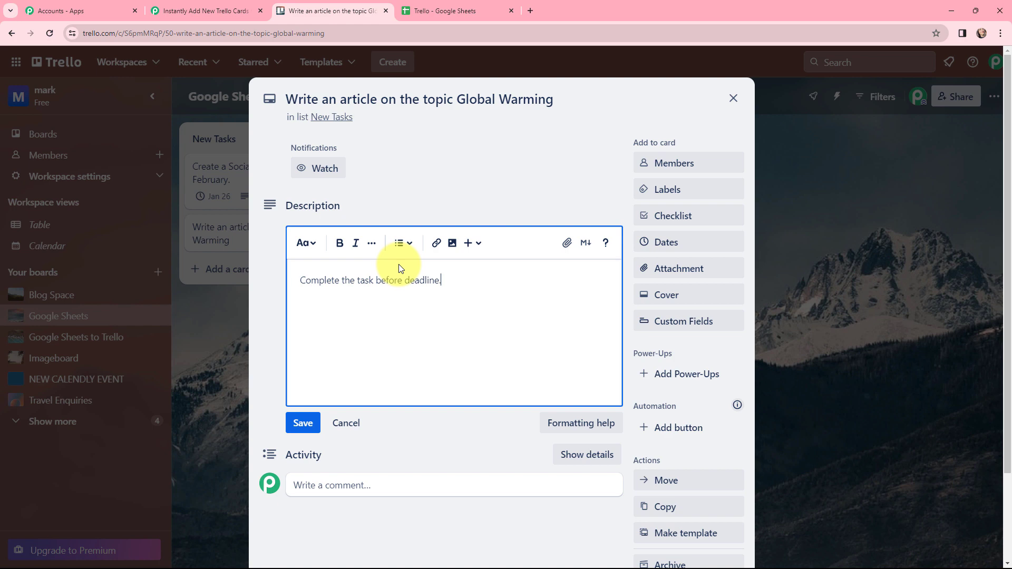
Give the Global Warming card a due date of 1/27/2024 at 11:10 AM and close the card with its description kept.
left_click(698, 242)
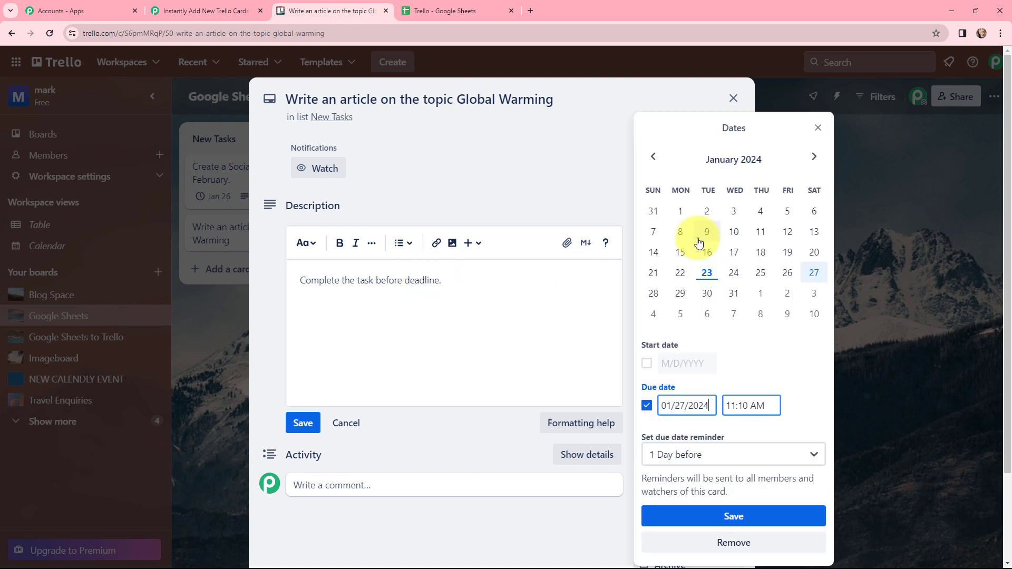
left_click(813, 273)
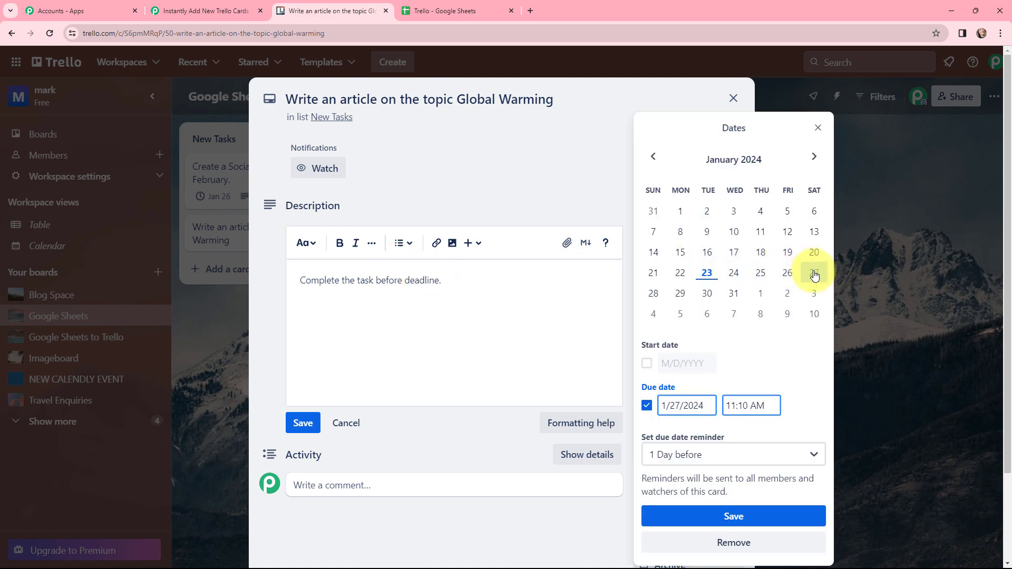
left_click(733, 515)
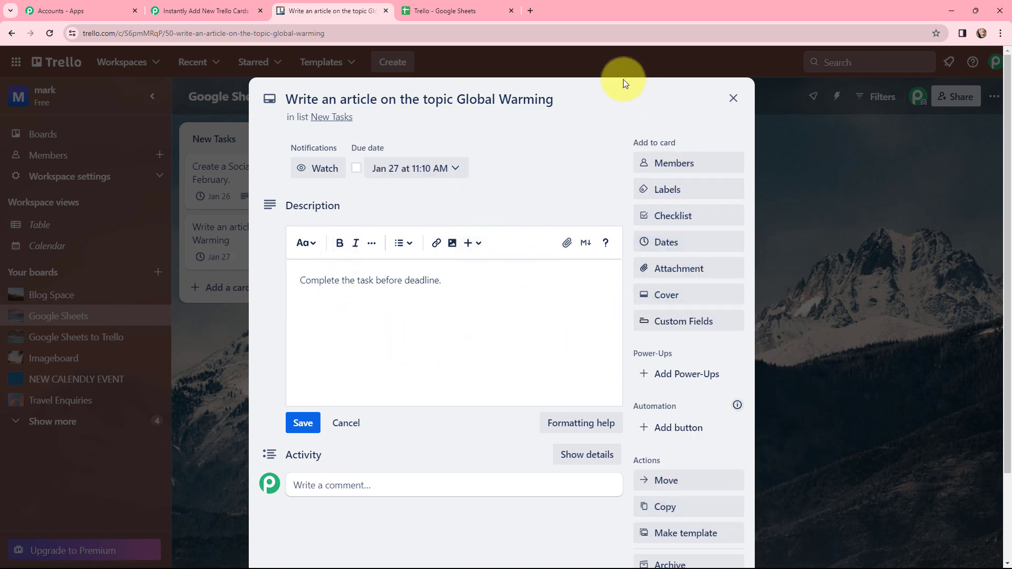
left_click(574, 99)
left_click_drag(569, 98, 272, 29)
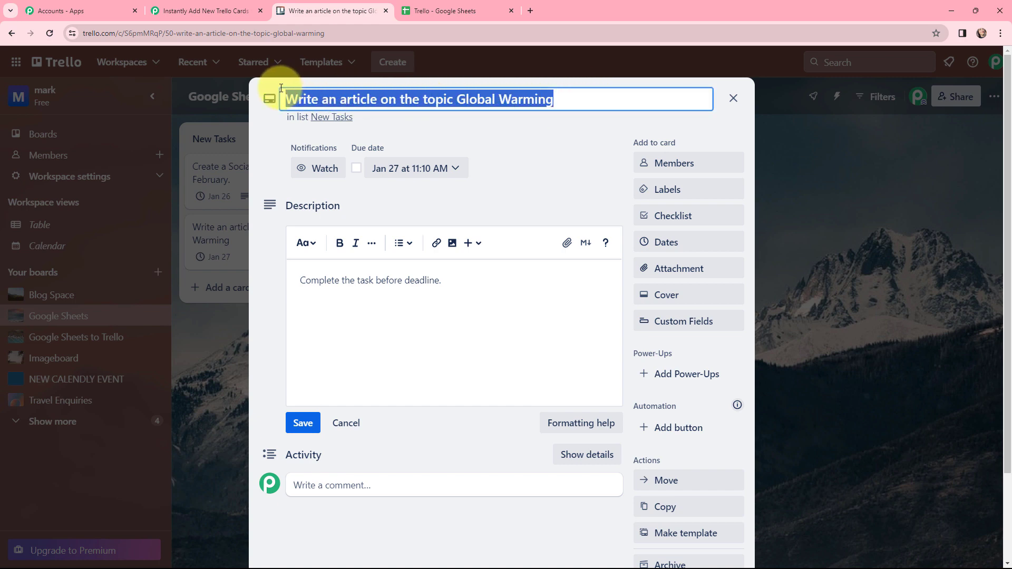
left_click(600, 125)
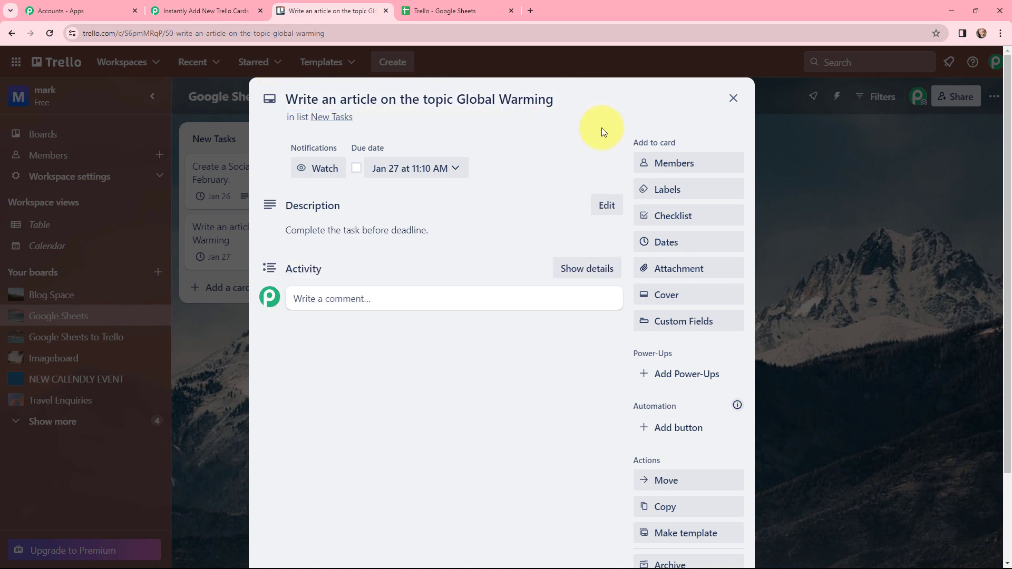
left_click(731, 100)
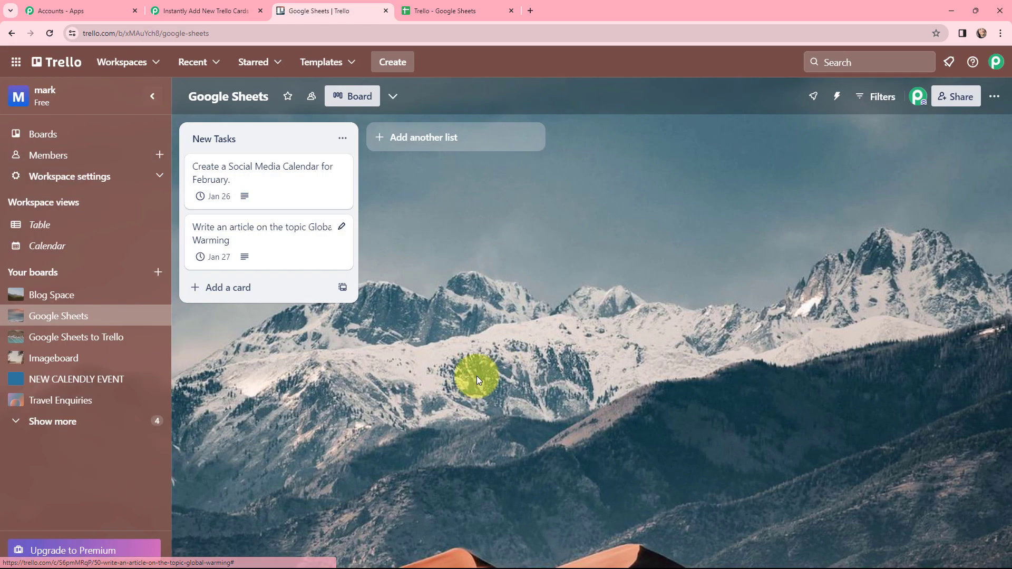
Back in the Pabbly Connect workflow, add a Trello action after the delay step with the Get a Card event.
left_click(207, 6)
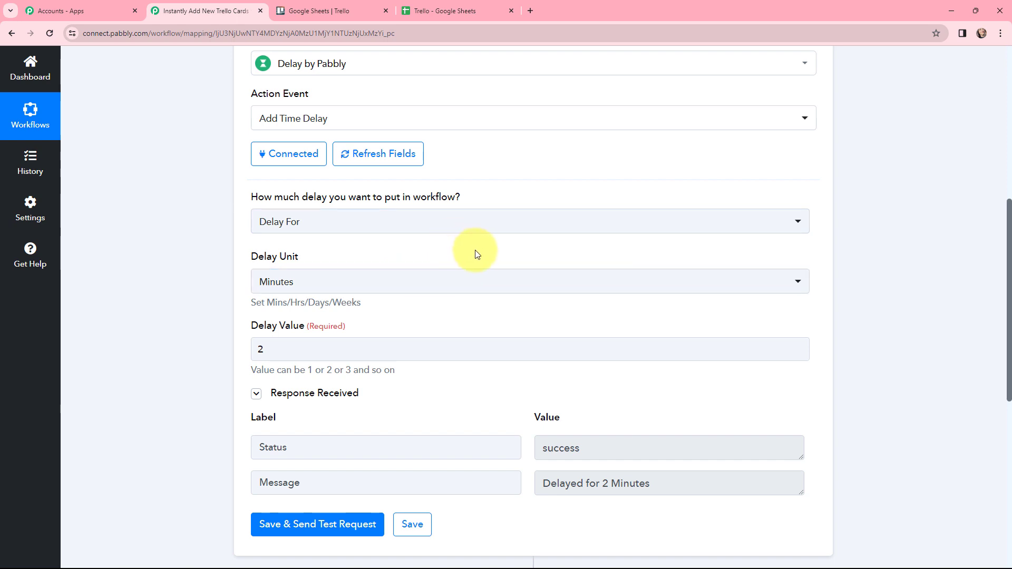
scroll(475, 250, "down", 4)
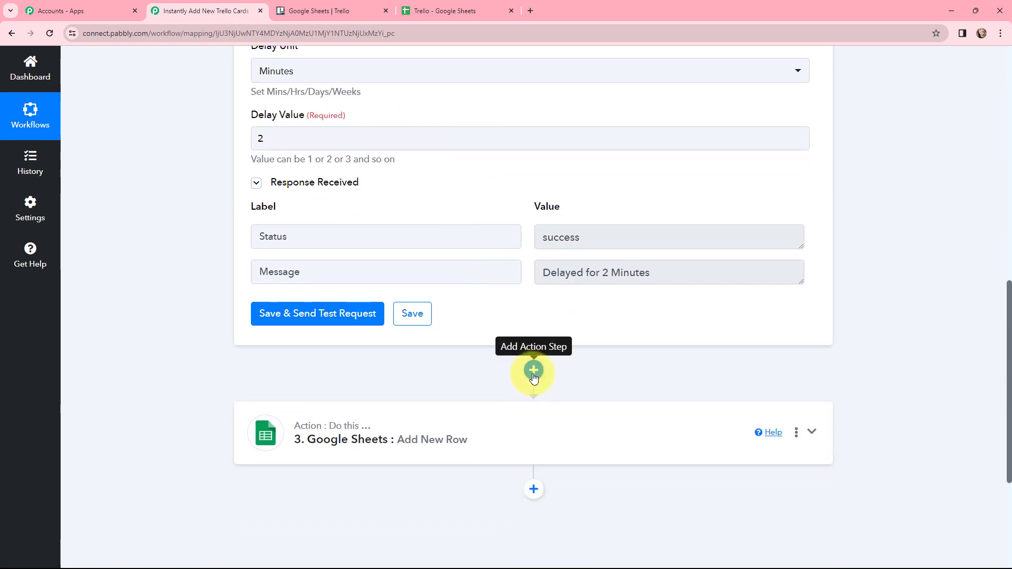
left_click(533, 371)
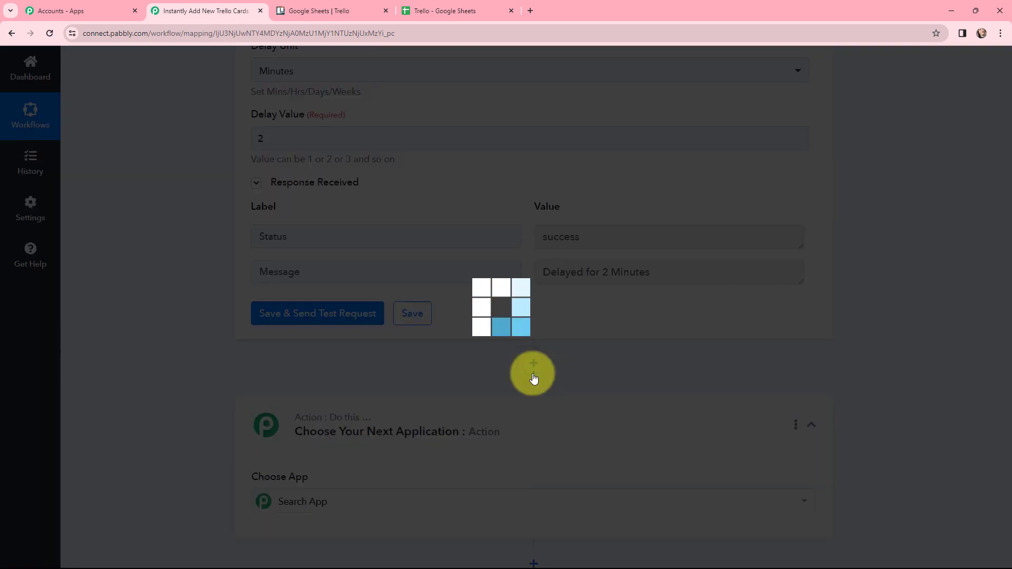
type("t")
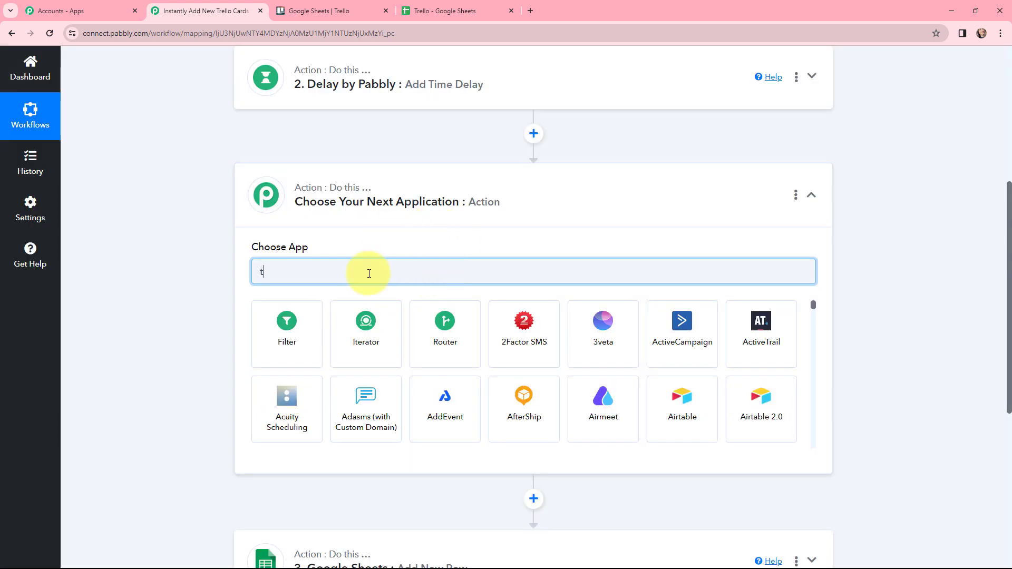
type("rello")
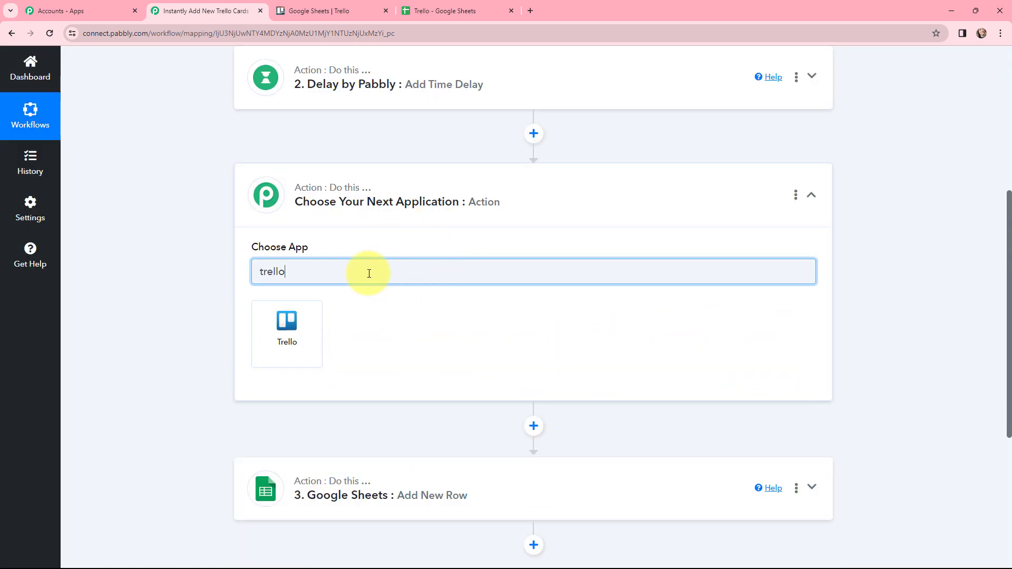
left_click(308, 317)
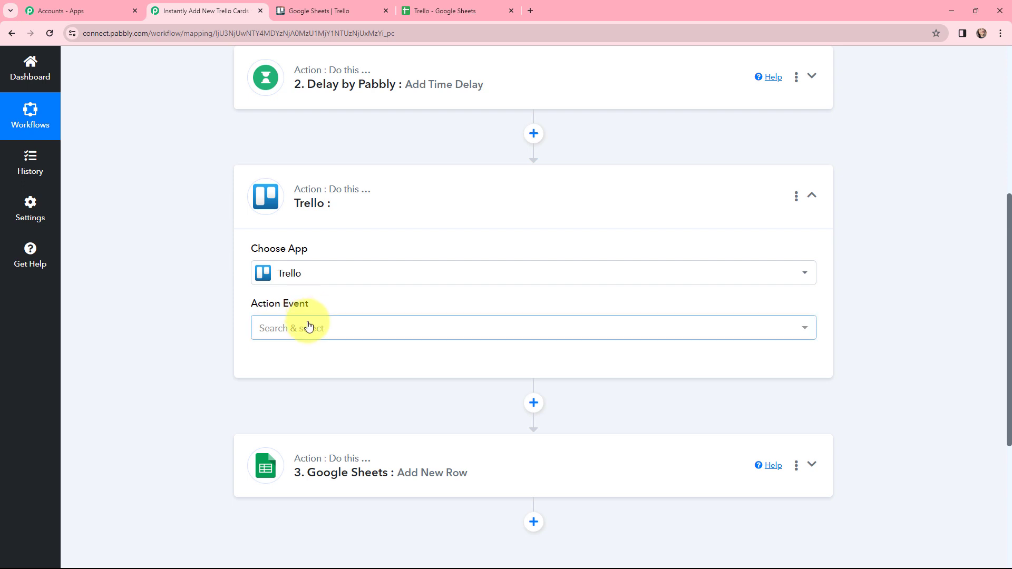
left_click(339, 326)
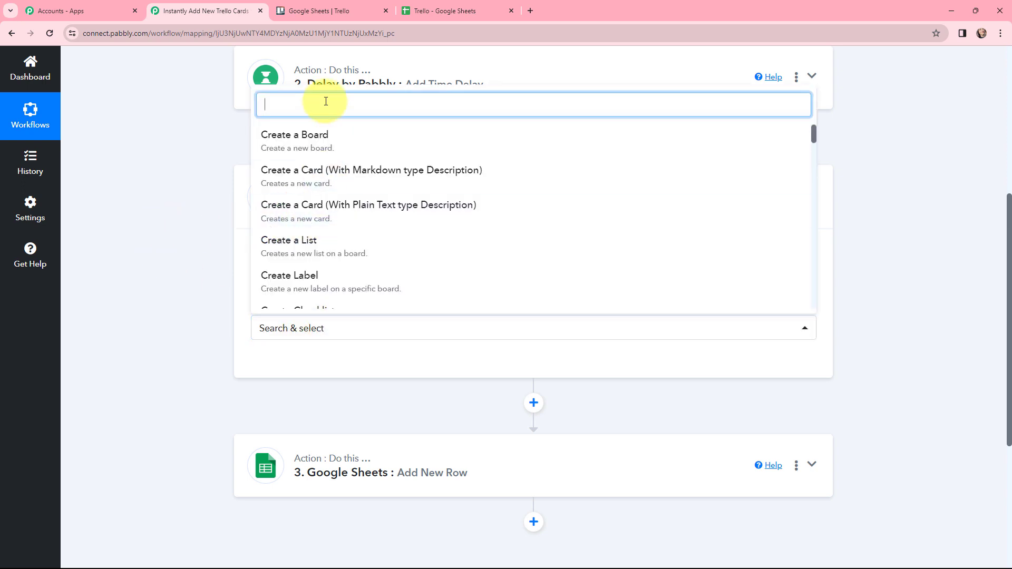
type("get")
left_click(293, 251)
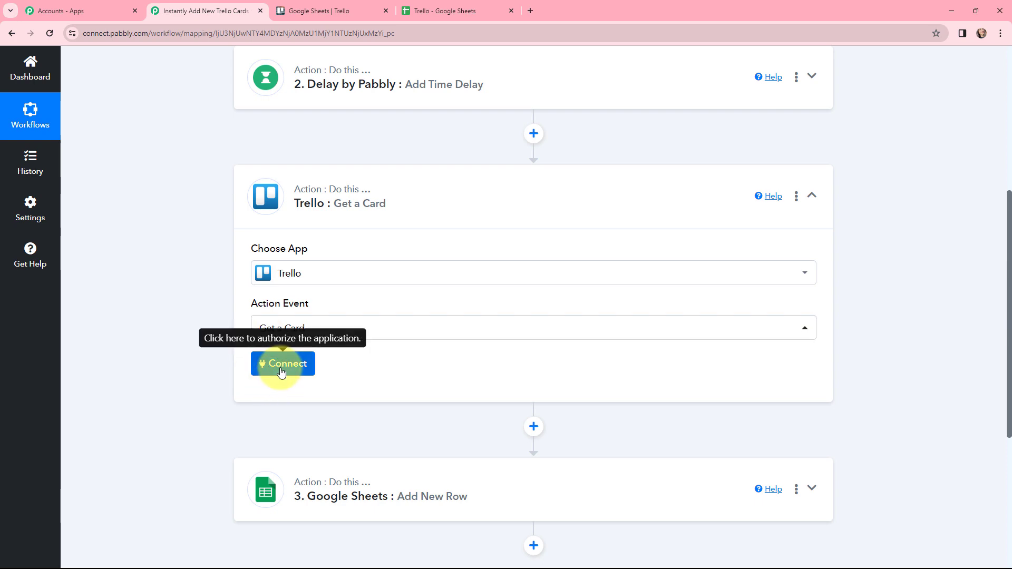
Connect the Get a Card action through the existing Trello #3 connection, and collapse the step to review the workflow order.
left_click(281, 369)
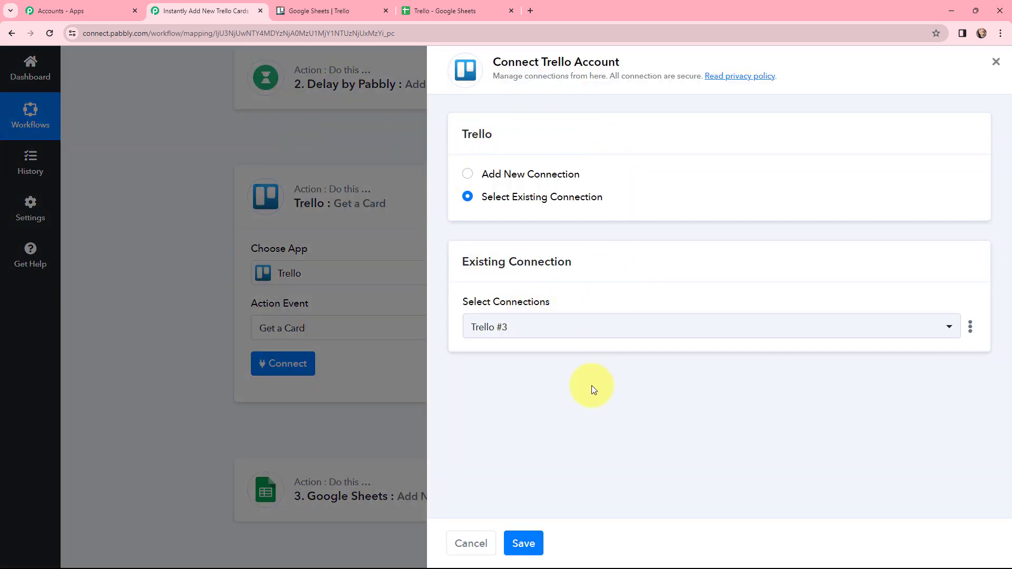
left_click(532, 542)
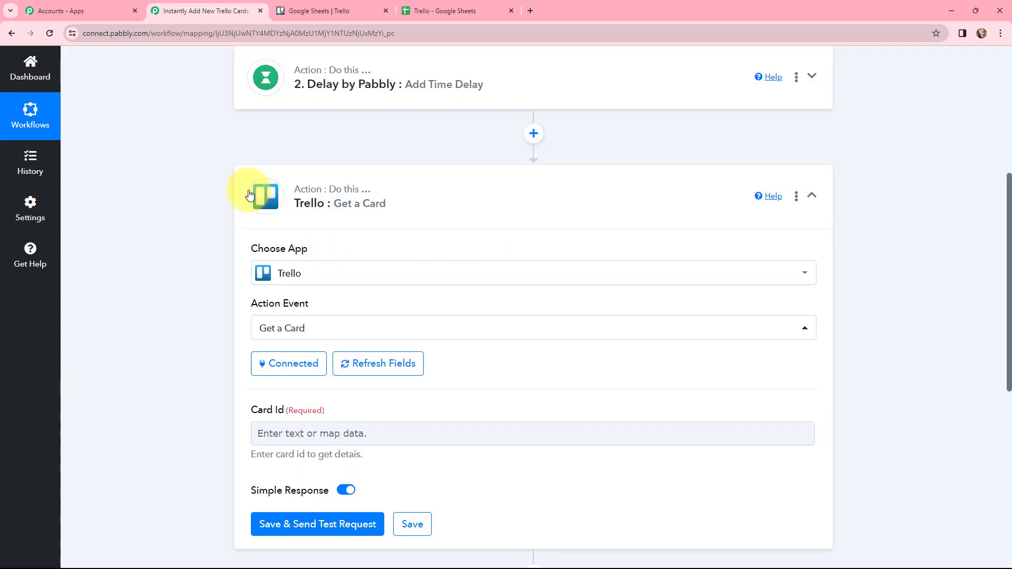
left_click(250, 195)
scroll(174, 295, "up", 5)
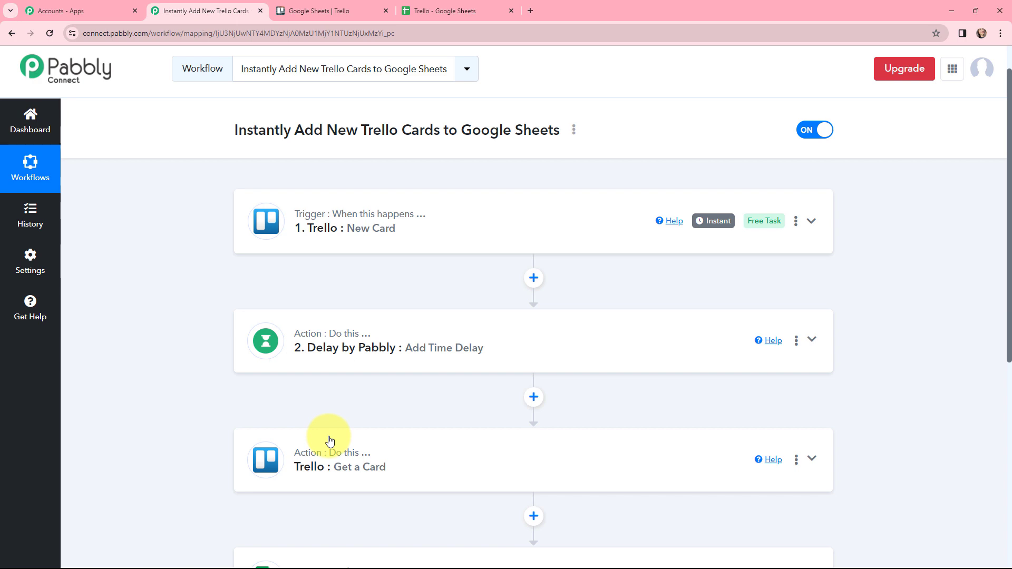
scroll(356, 387, "down", 1)
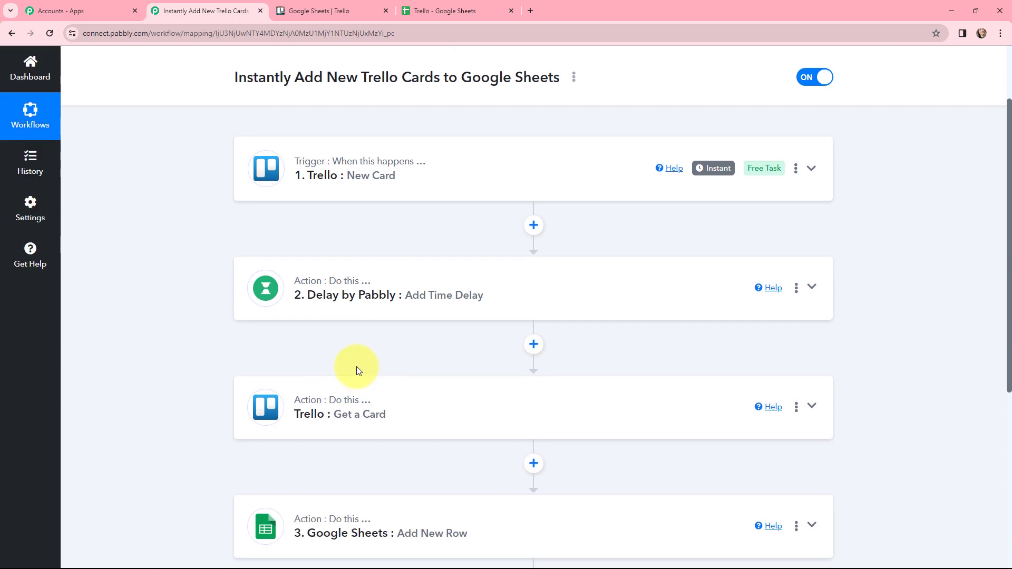
Map the Get a Card action's Card Id to the New Card trigger's Action Data Card Id, and save it with a test request.
left_click(267, 408)
scroll(368, 282, "down", 1)
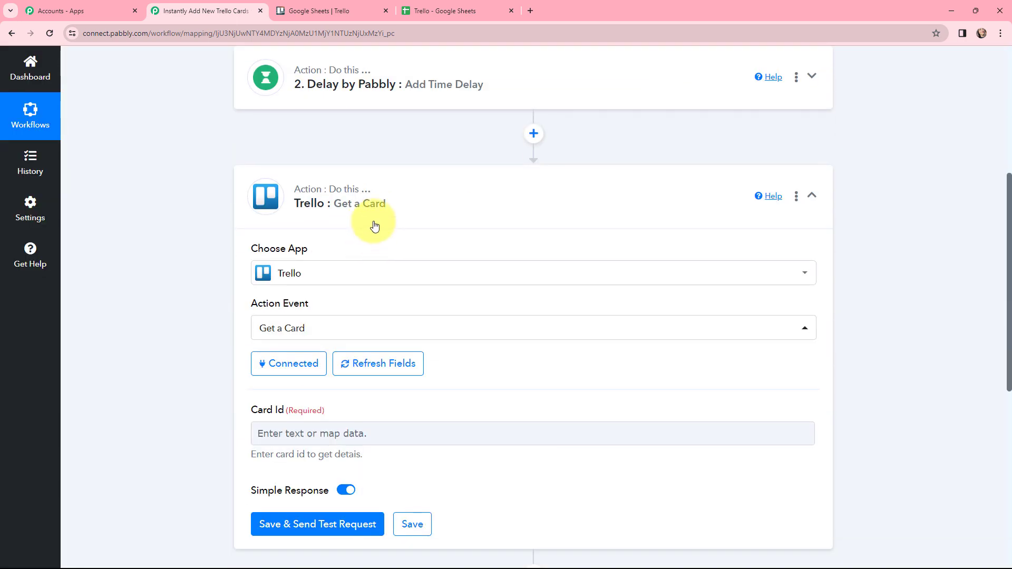
scroll(378, 218, "down", 1)
left_click(319, 392)
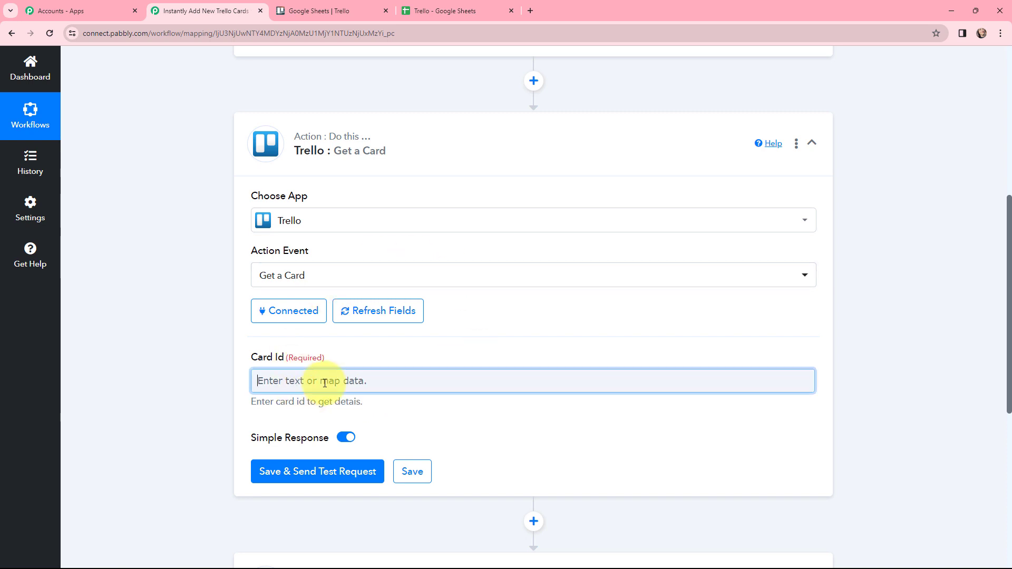
scroll(478, 256, "down", 2)
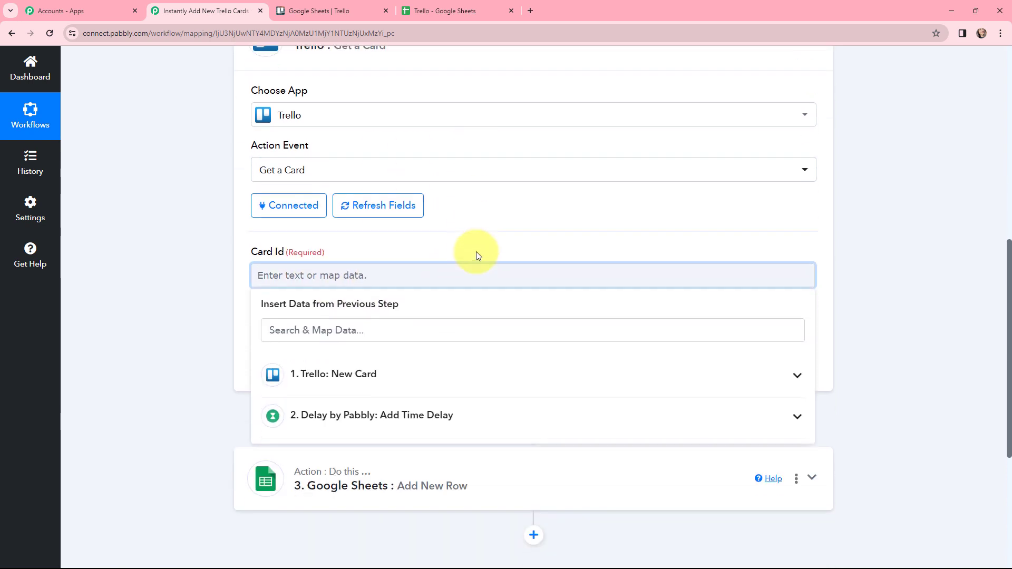
left_click(377, 371)
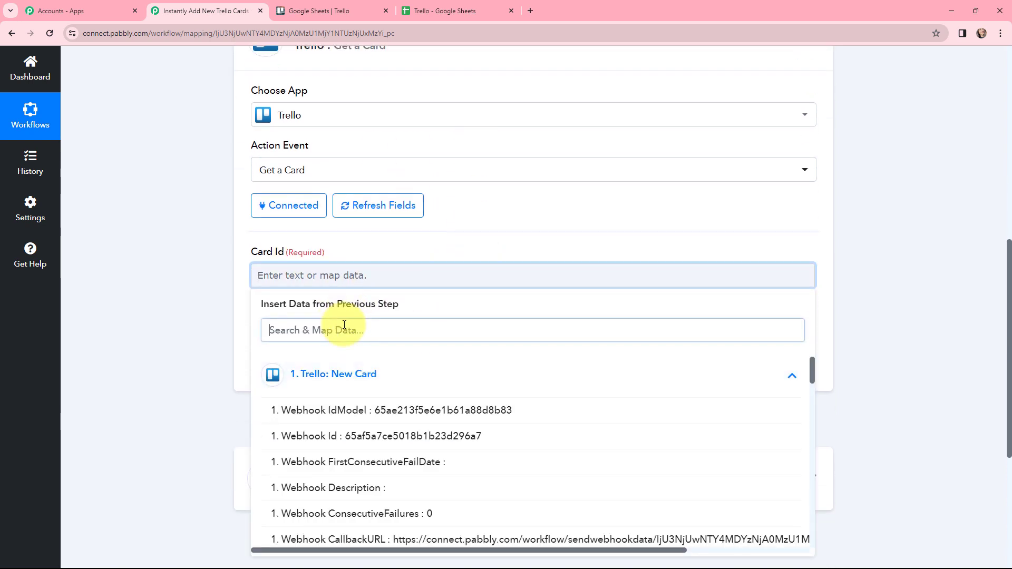
left_click(339, 322)
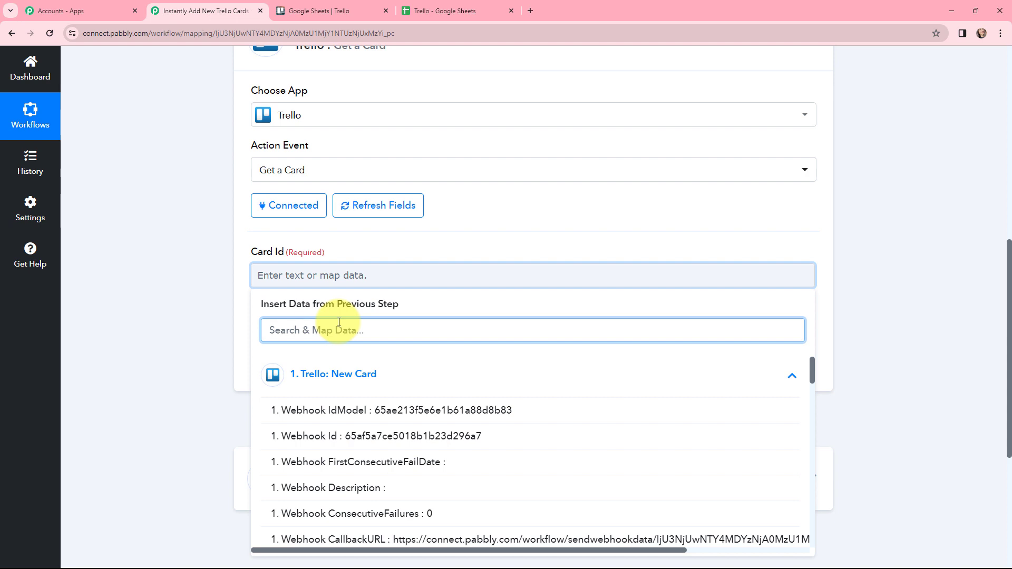
type("card")
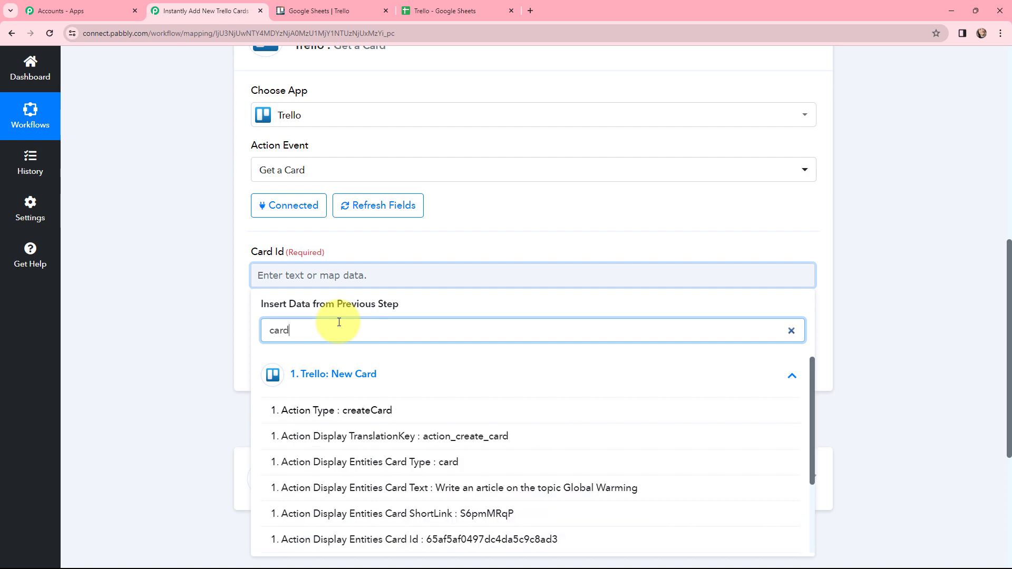
type(" id")
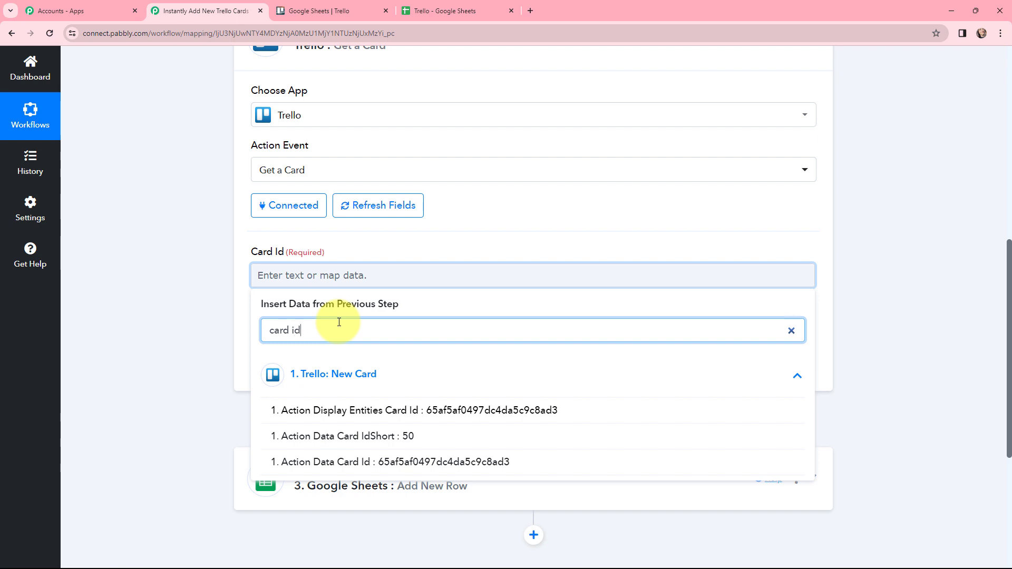
left_click(394, 460)
left_click(209, 294)
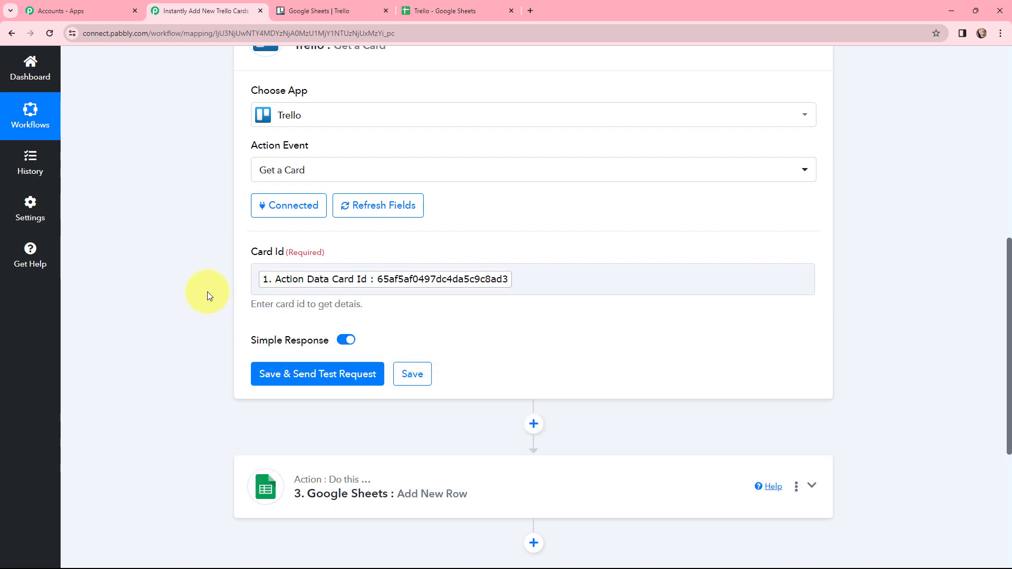
left_click(314, 375)
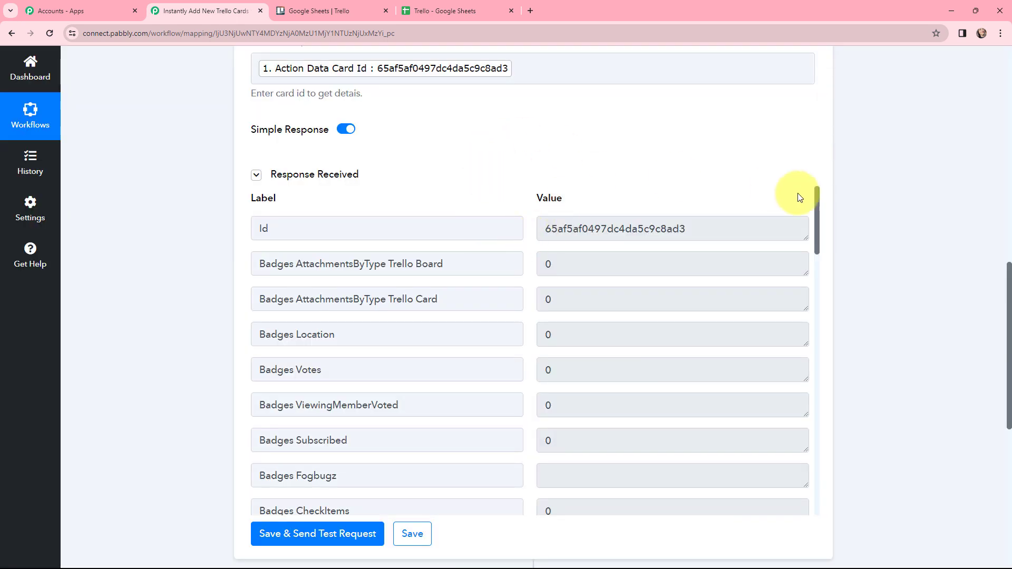
Examine the due date, description and card name in the Get a Card response, and collapse the step.
left_click_drag(817, 206, 823, 315)
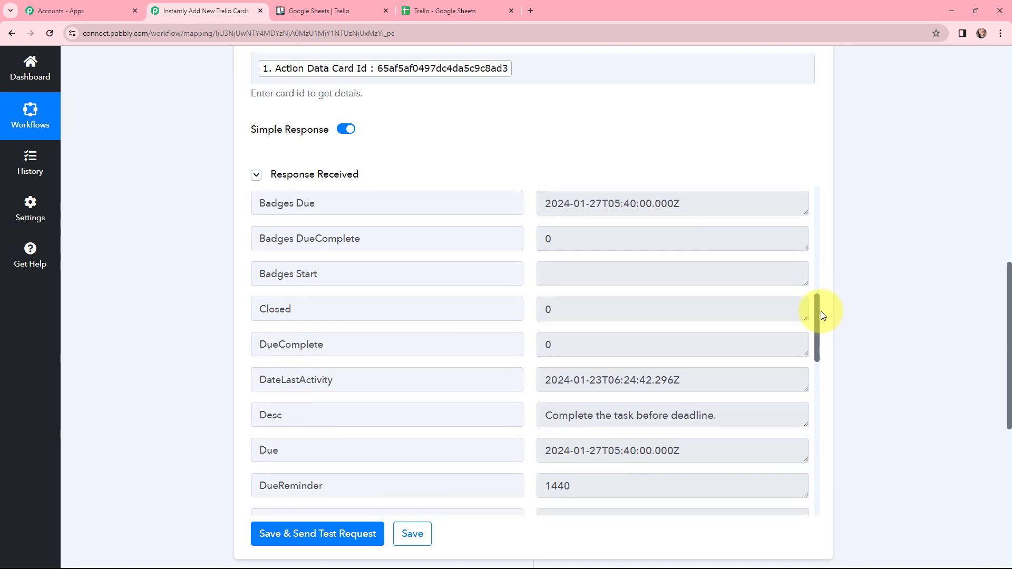
left_click_drag(704, 197, 536, 205)
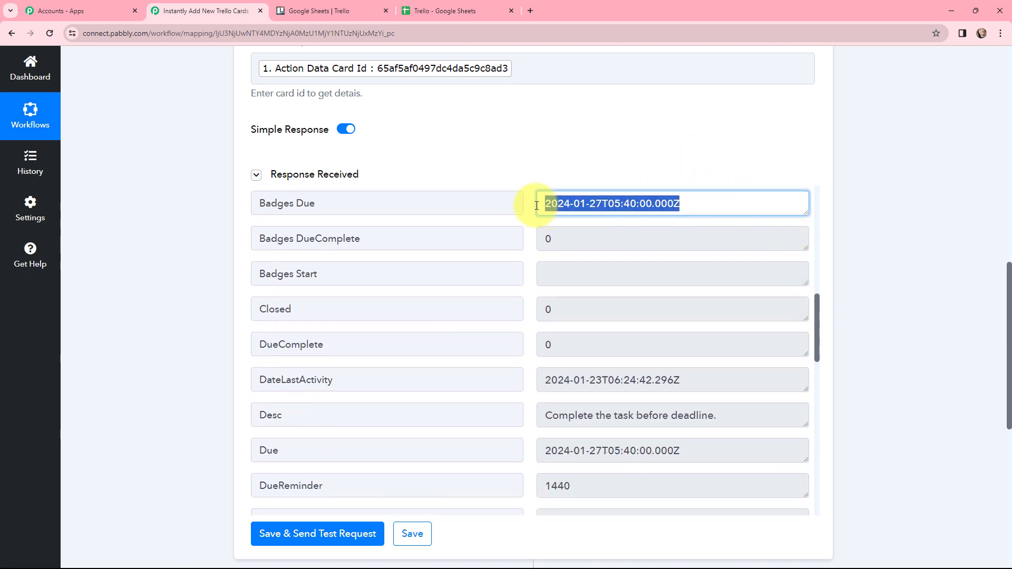
left_click_drag(725, 416, 529, 410)
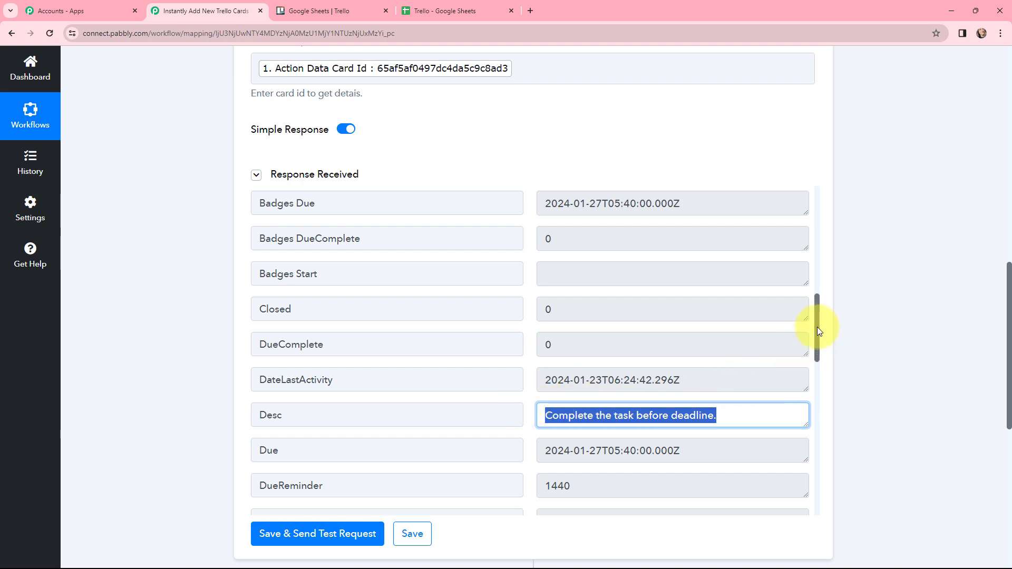
scroll(816, 327, "down", 8)
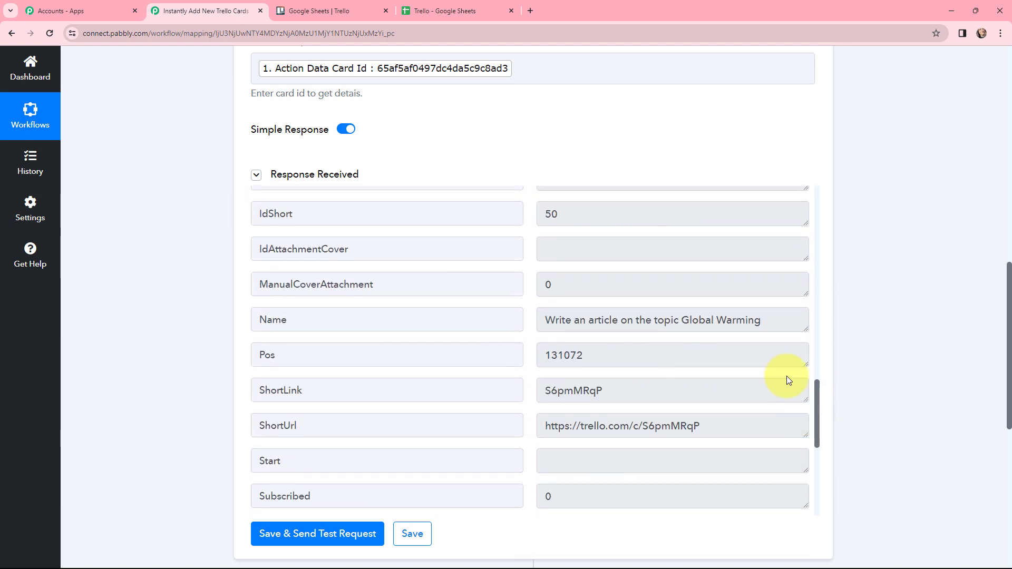
left_click_drag(768, 323, 521, 320)
left_click(527, 323)
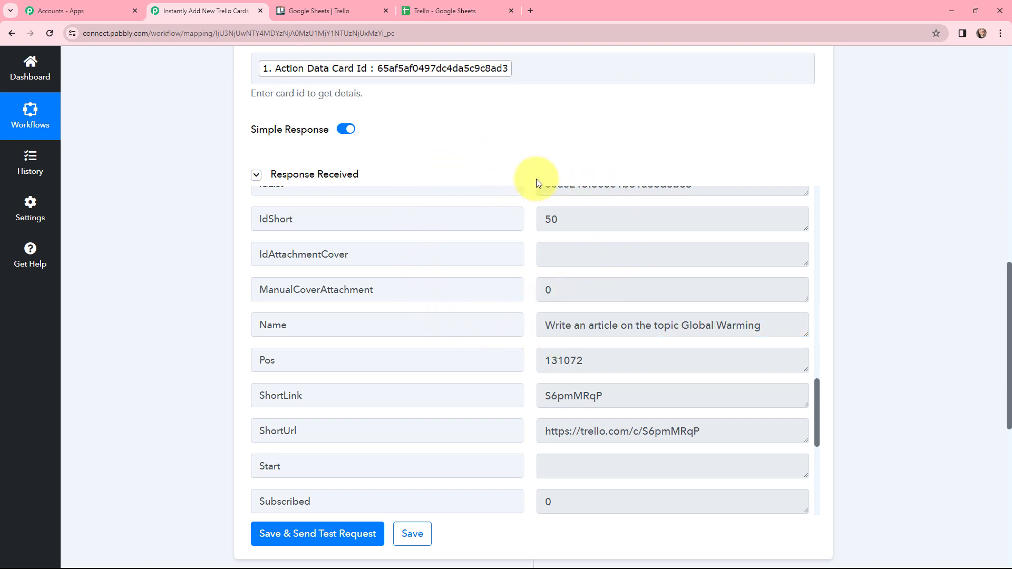
scroll(536, 178, "up", 2)
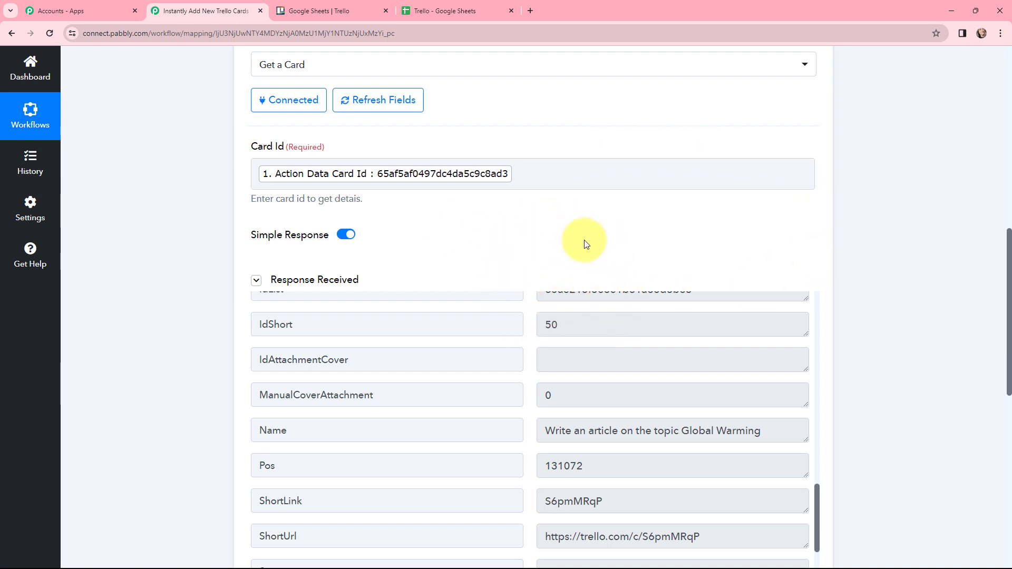
scroll(868, 236, "down", 4)
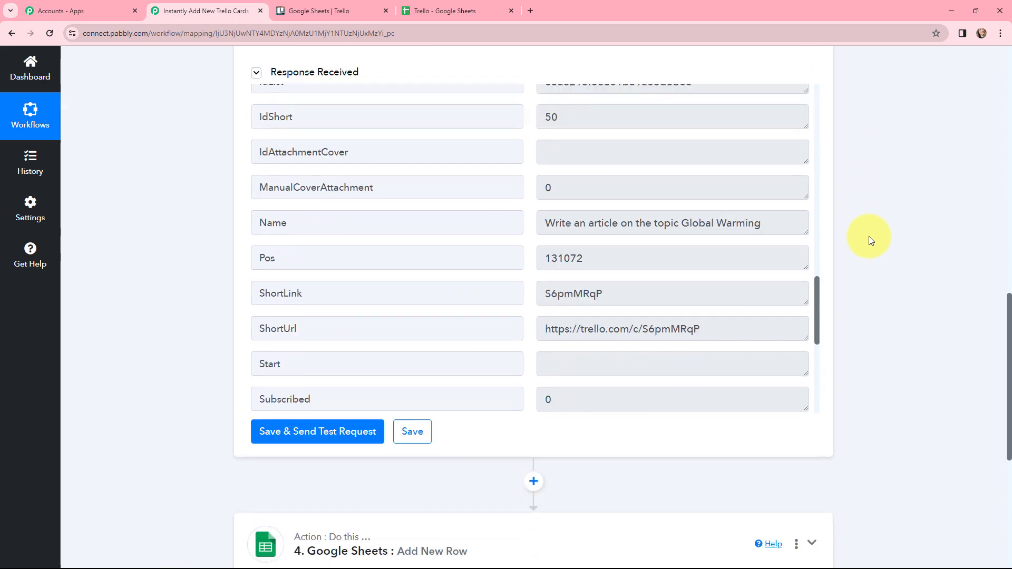
scroll(869, 236, "up", 8)
left_click(274, 153)
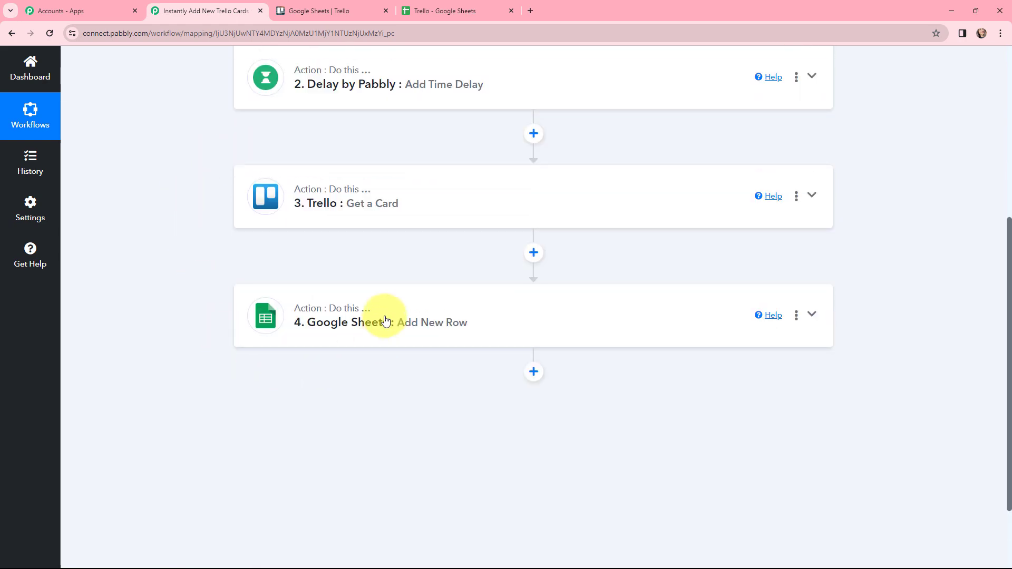
Connect the Google Sheets Add New Row action through a new connection, signing in with Google and allowing the requested access.
left_click(385, 320)
scroll(513, 298, "down", 2)
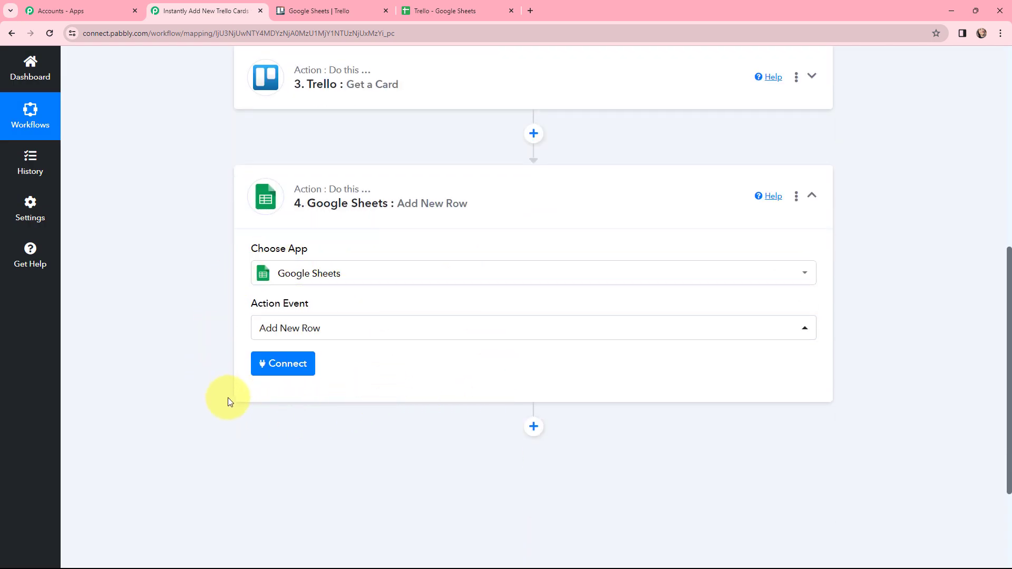
left_click(279, 364)
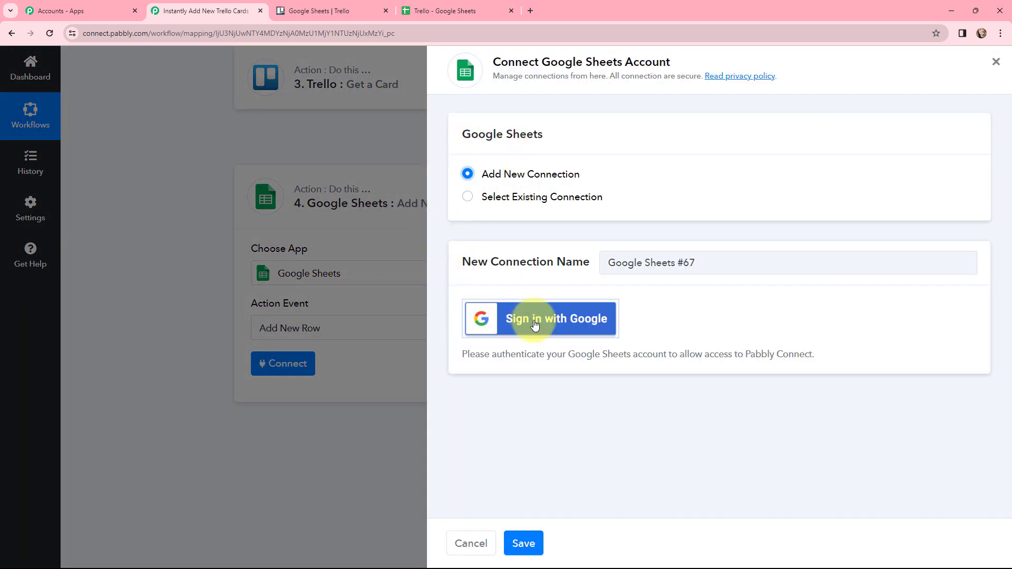
left_click(534, 323)
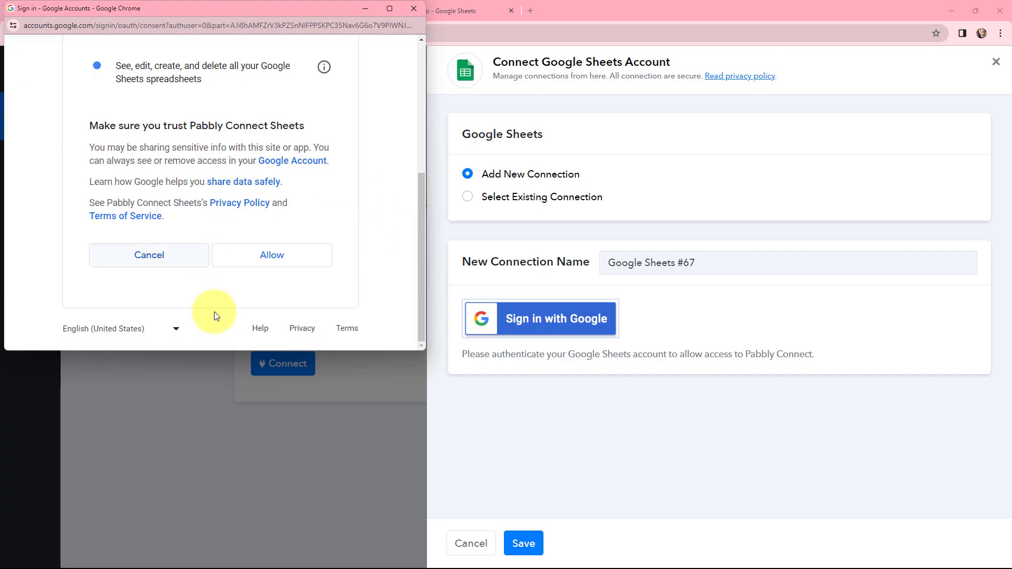
left_click(278, 257)
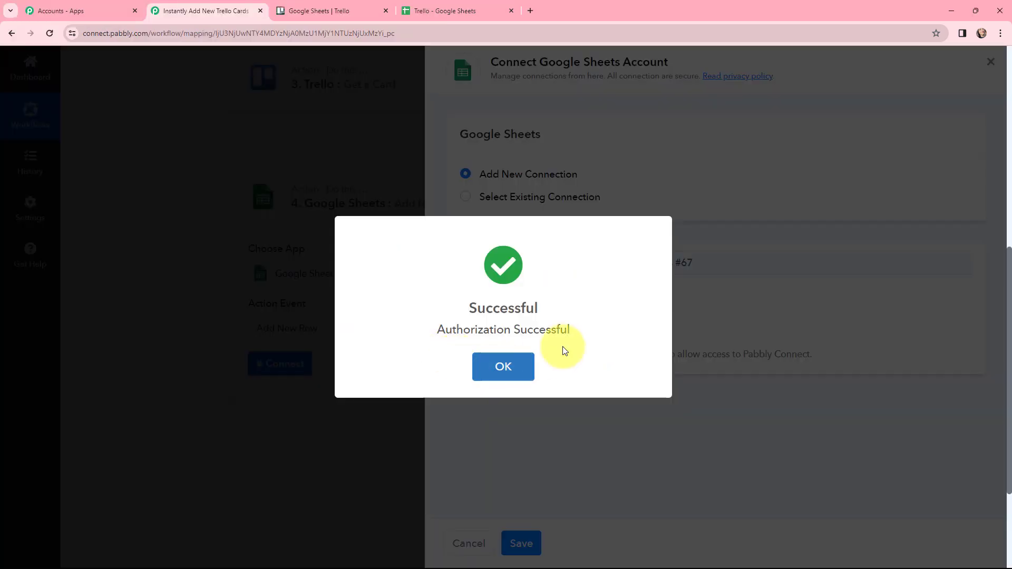
left_click(507, 365)
scroll(464, 309, "down", 3)
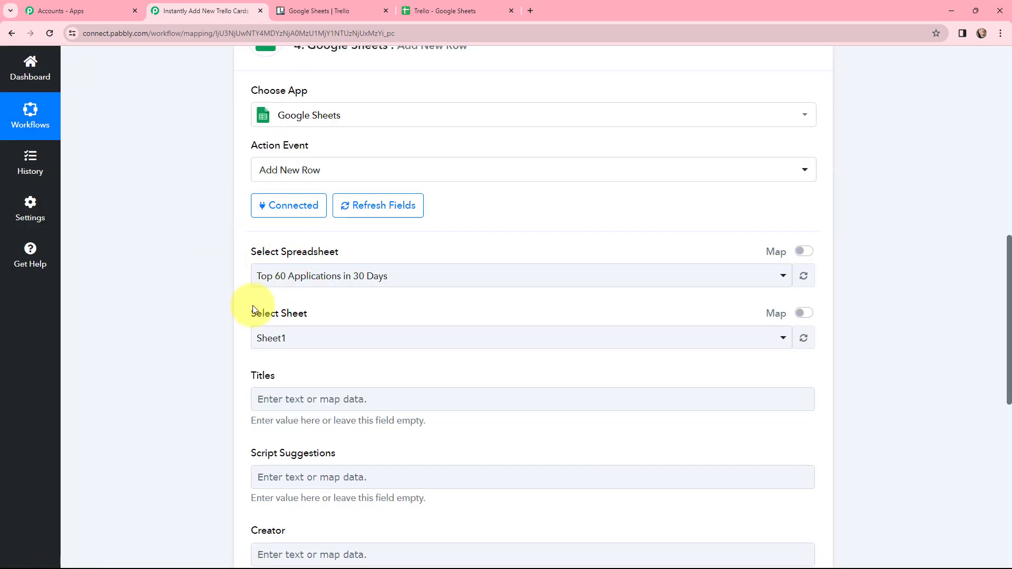
Check the column headers in the Trello spreadsheet, and choose Trello as the Add New Row action's spreadsheet.
left_click(447, 11)
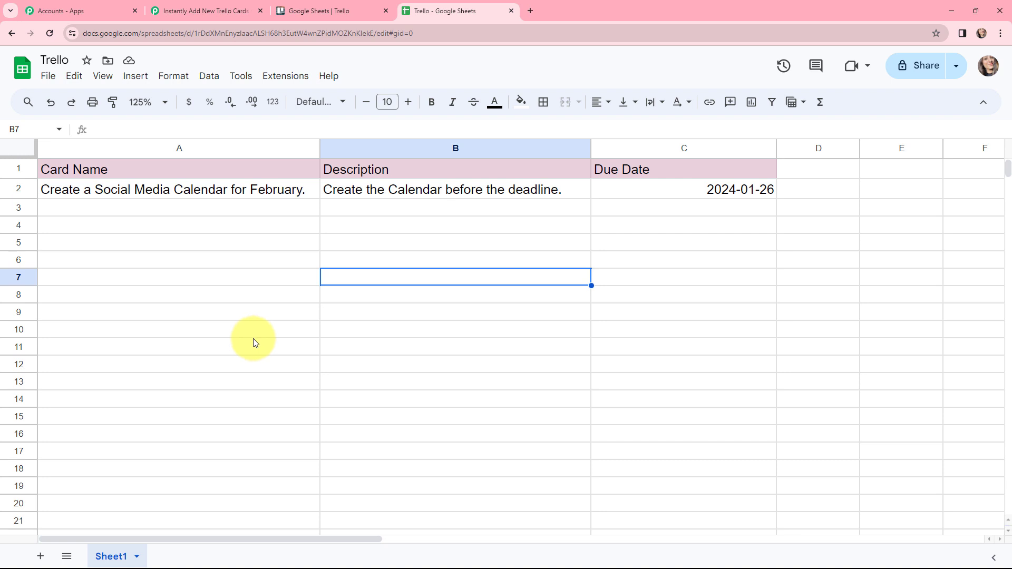
left_click(205, 14)
left_click(329, 275)
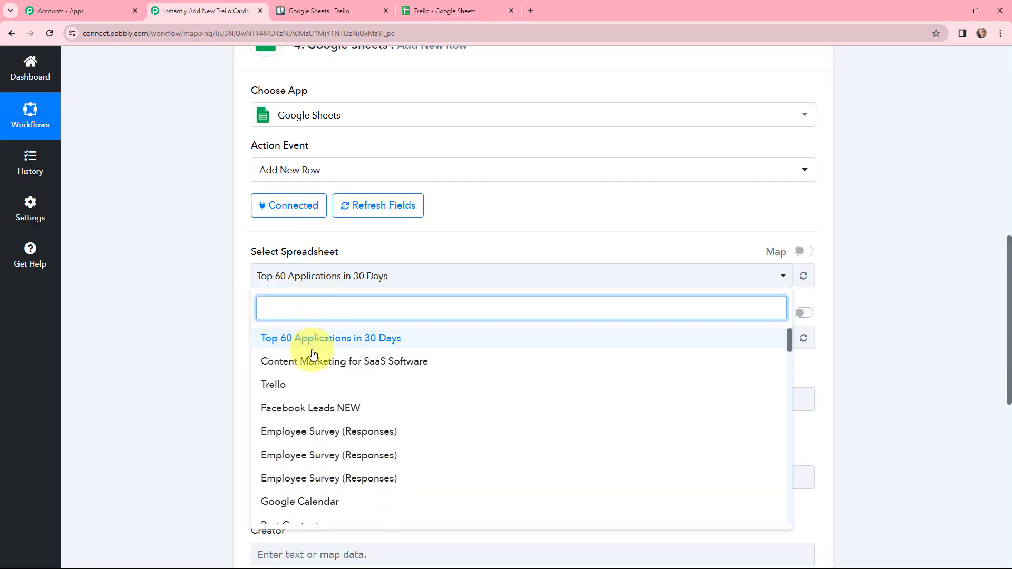
left_click(301, 385)
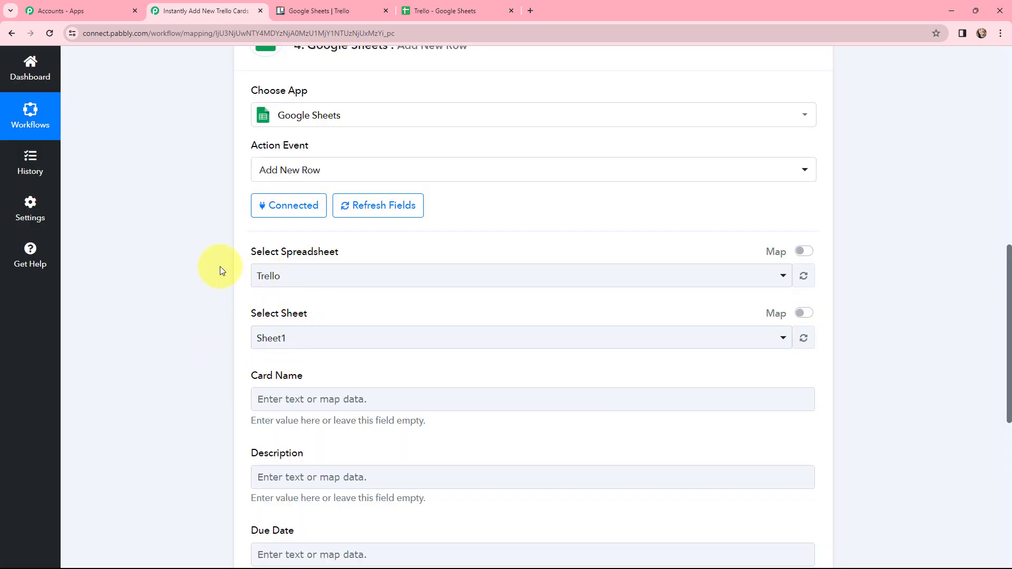
Map the row's Card Name field to Action Data Card Name from the New Card trigger.
scroll(220, 266, "down", 3)
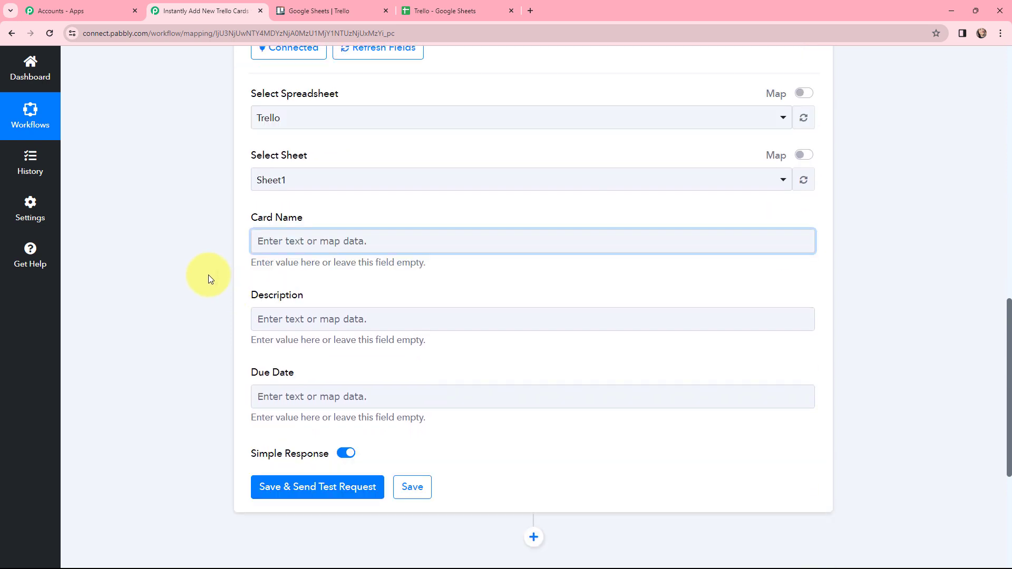
left_click(294, 240)
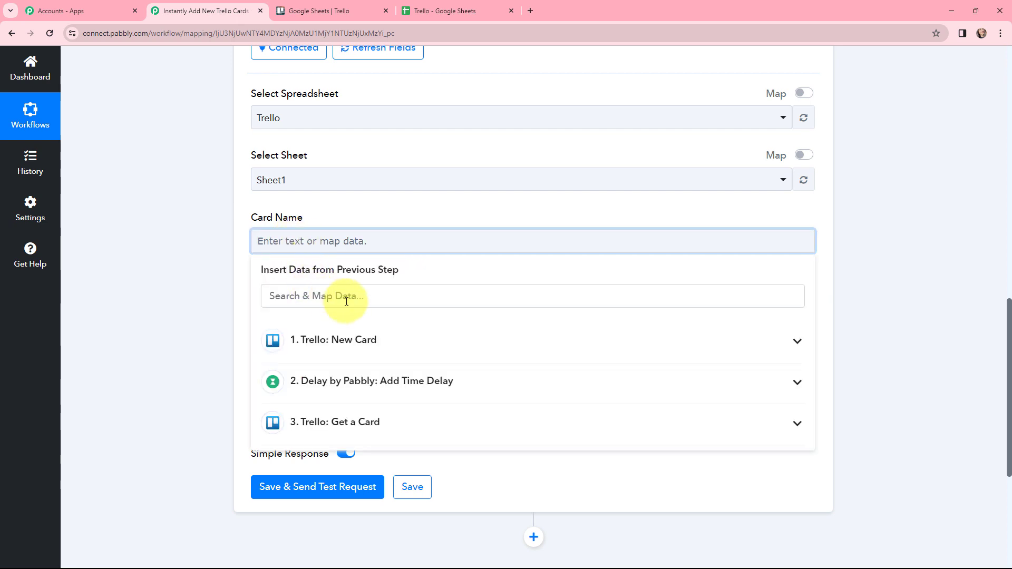
left_click(359, 349)
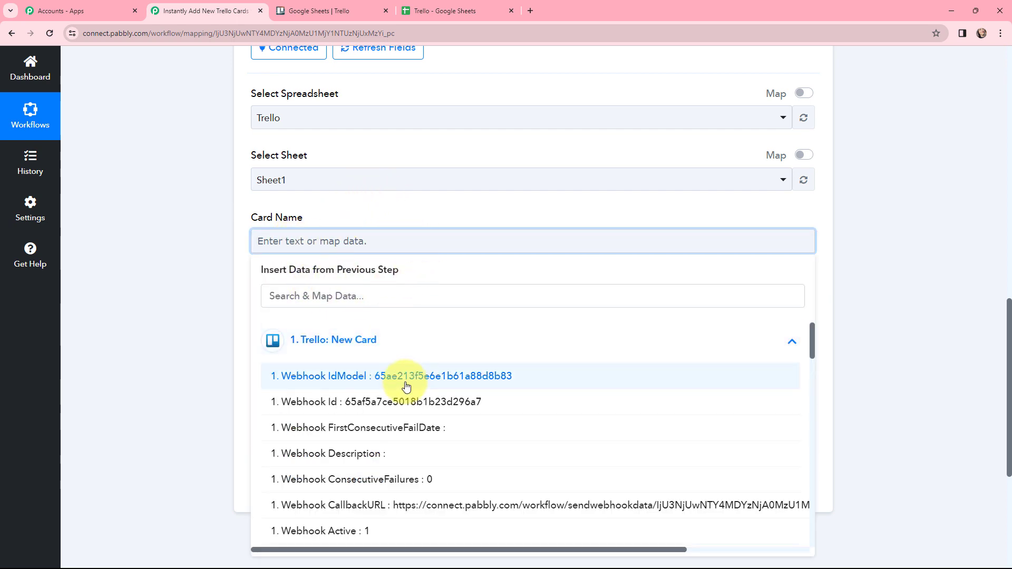
scroll(408, 395, "down", 3)
scroll(412, 395, "down", 7)
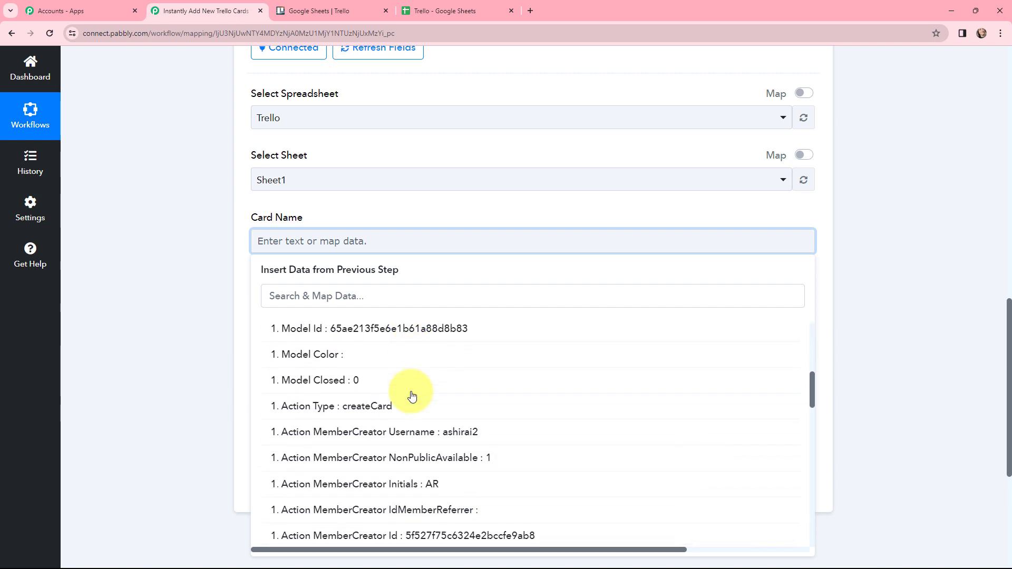
left_click(374, 297)
type("card")
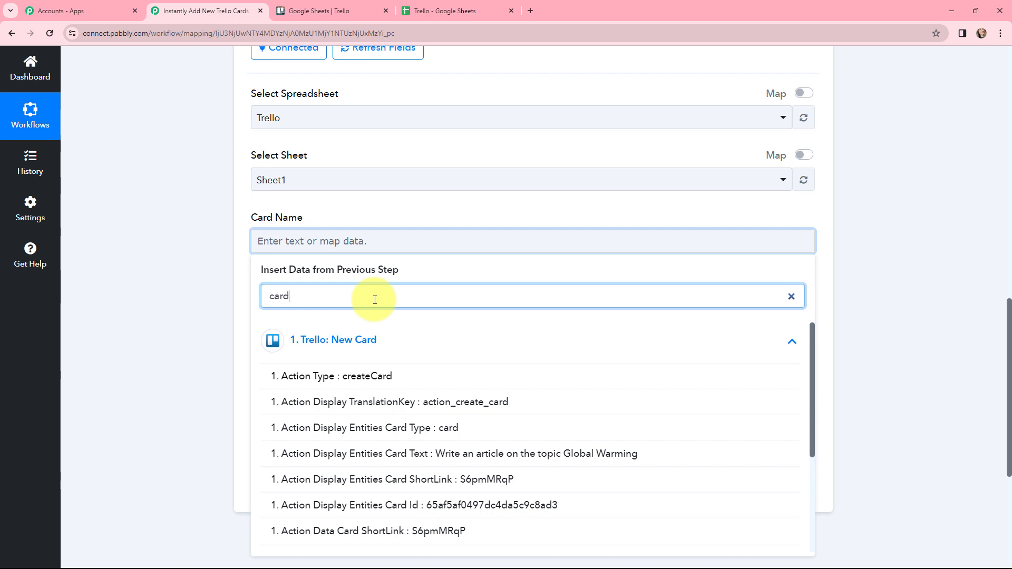
type(" na")
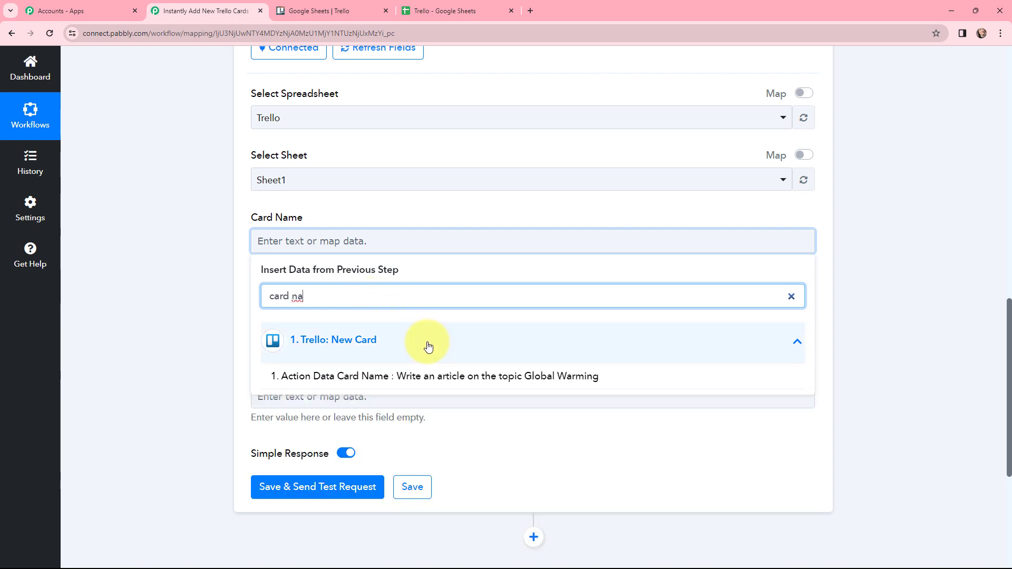
left_click(440, 377)
left_click(215, 218)
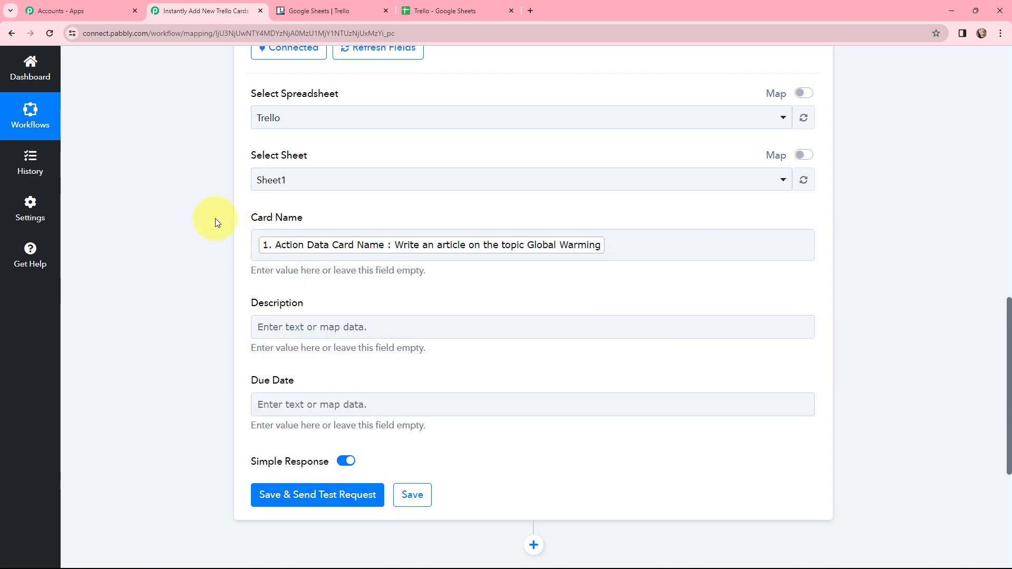
Map the row's Description field to the Desc value from the Get a Card step.
left_click(390, 331)
scroll(395, 369, "down", 2)
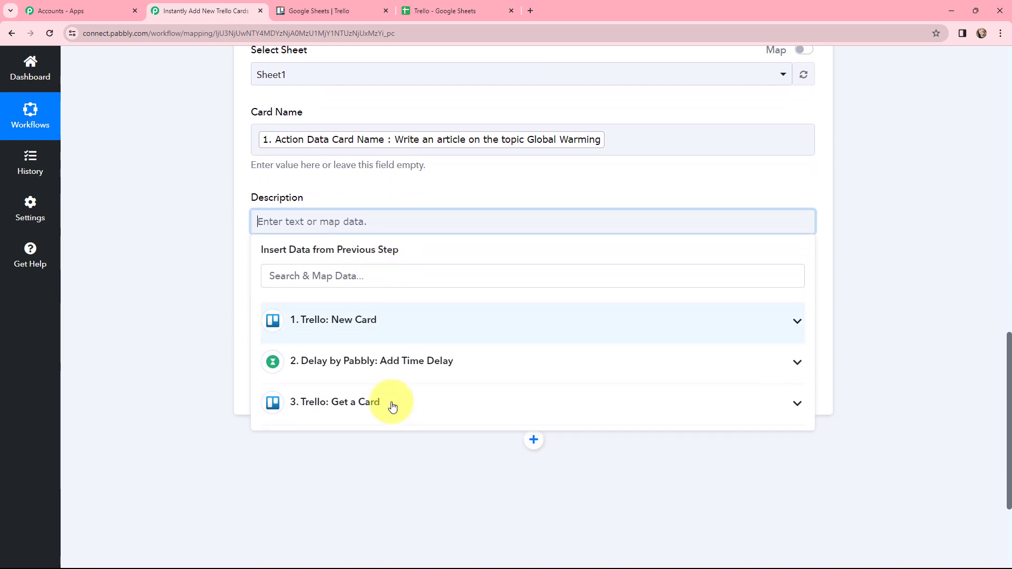
left_click(390, 402)
left_click(342, 275)
type("desc")
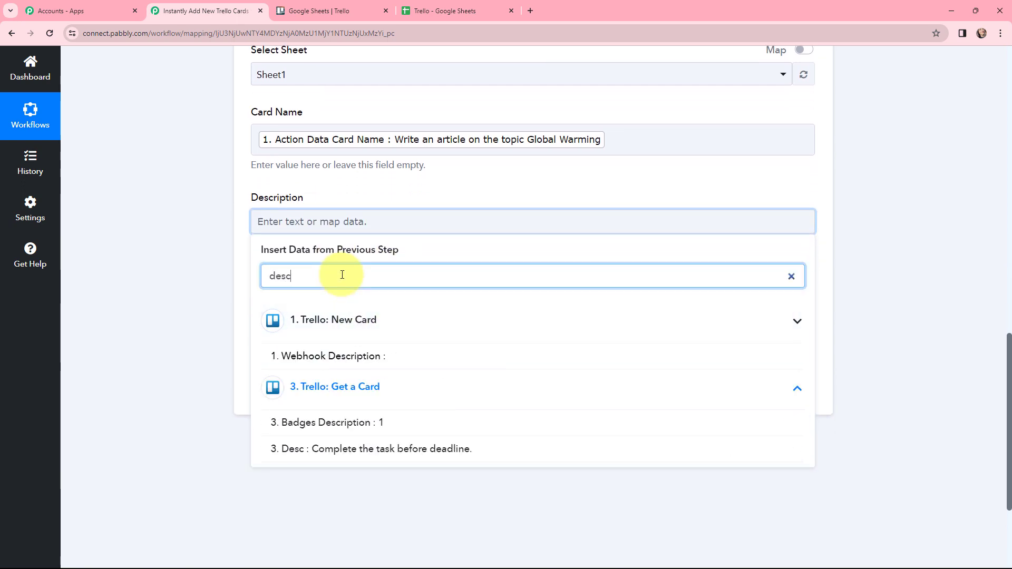
left_click(406, 448)
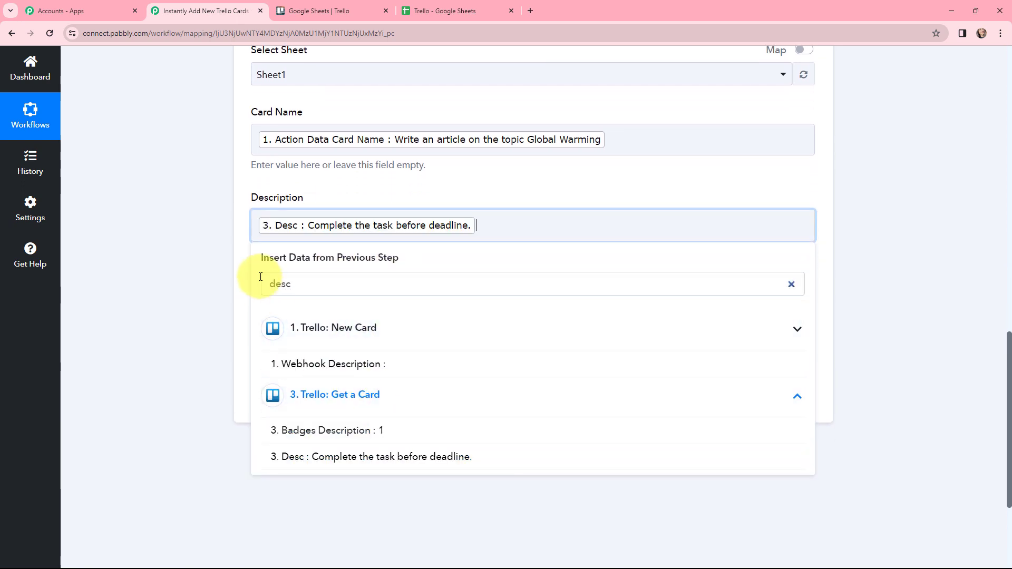
Search the Get a Card data for the due value to check its date format for the row's Due Date field.
left_click(207, 220)
left_click(265, 307)
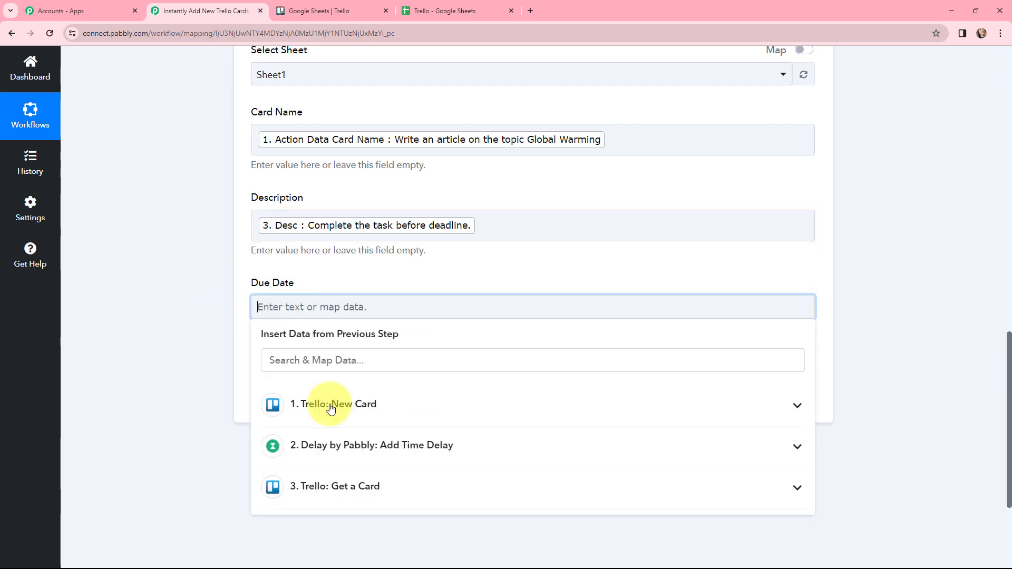
left_click(334, 485)
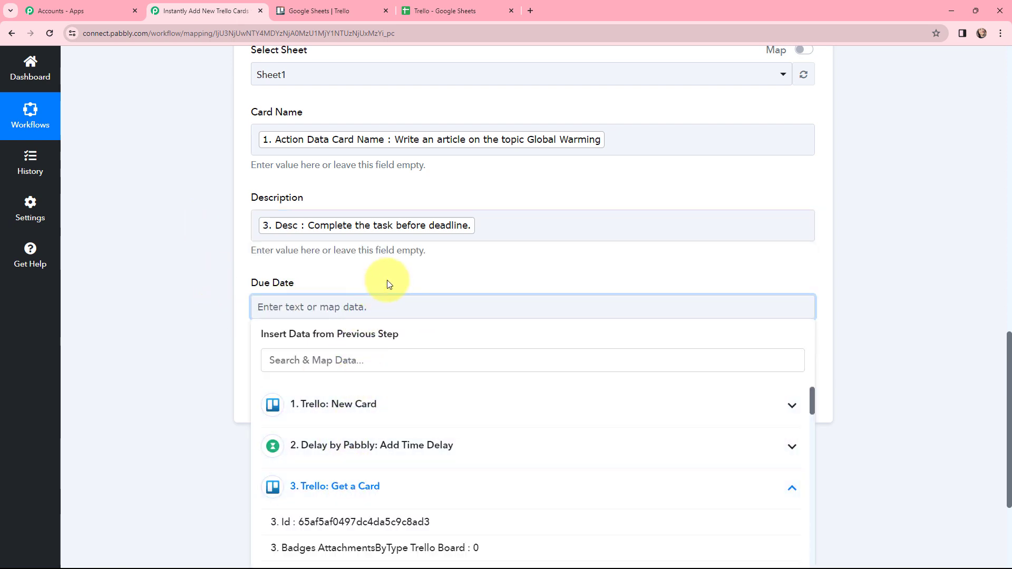
scroll(387, 280, "down", 1)
scroll(388, 282, "down", 1)
left_click(339, 257)
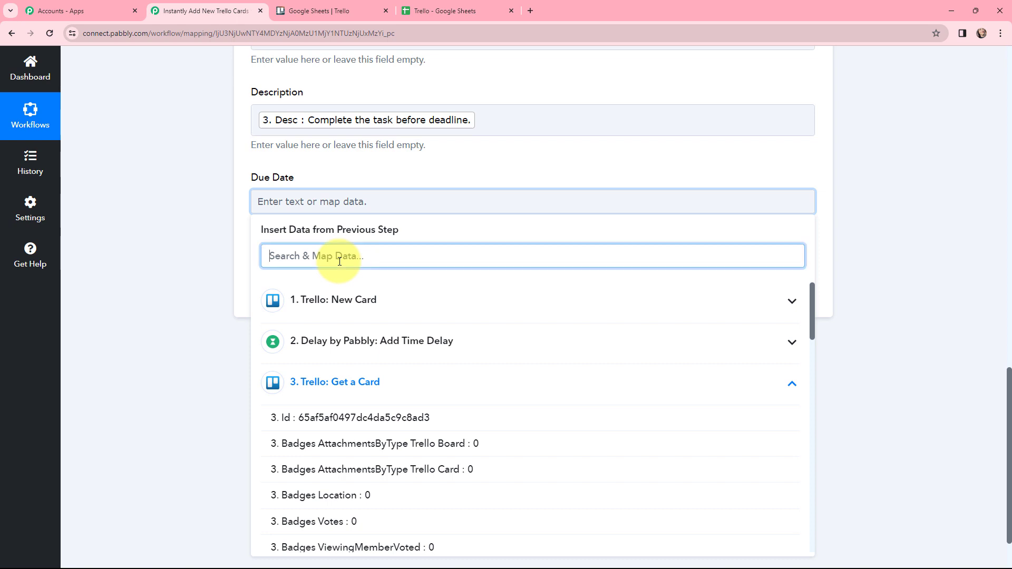
type("due")
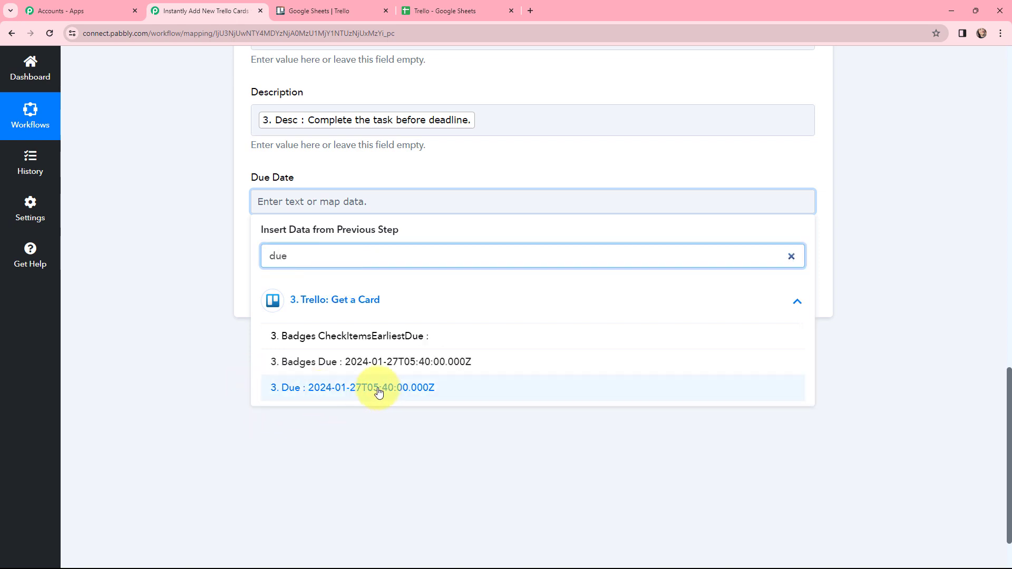
left_click(189, 318)
Insert a Date/Time Formatter (Pabbly) action between Get a Card and Add New Row, with the event Format Date Only, and connect it.
scroll(189, 314, "up", 8)
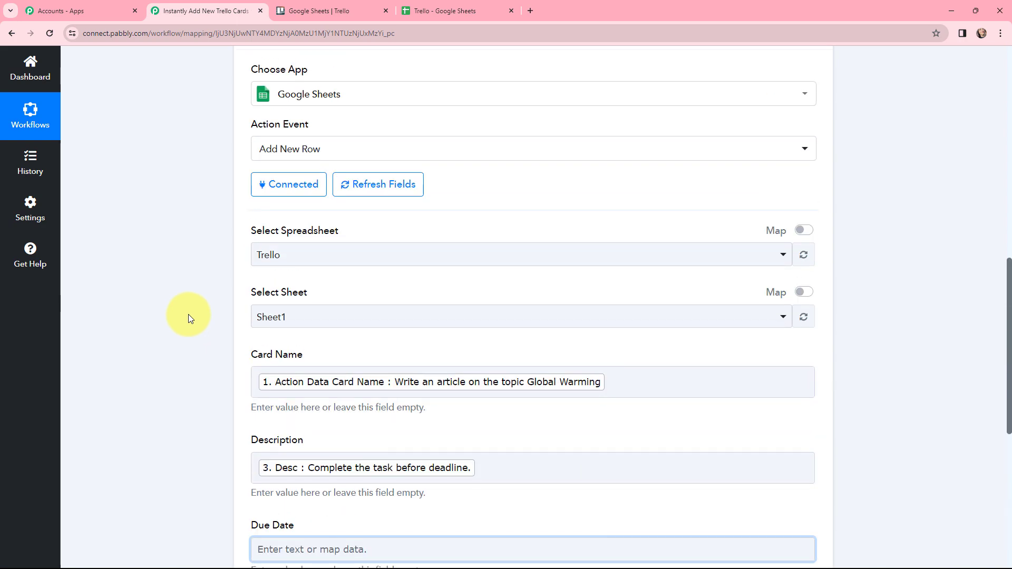
left_click(533, 187)
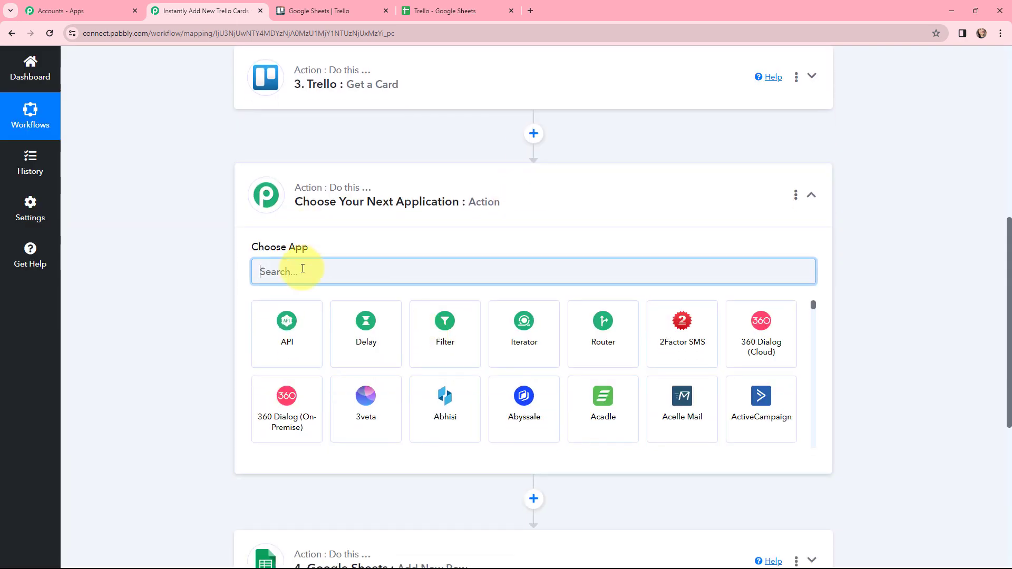
type("date")
left_click(298, 309)
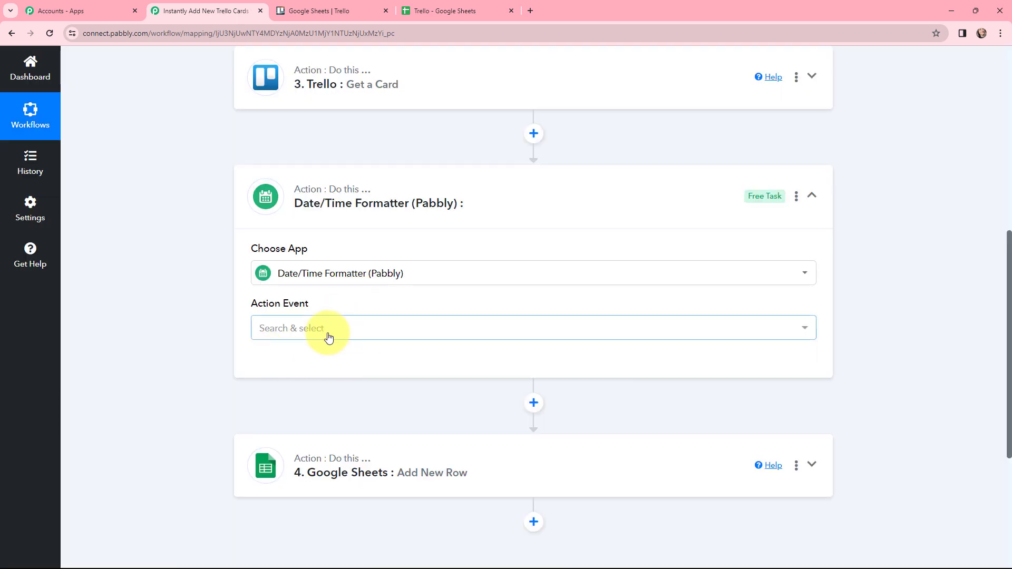
left_click(329, 338)
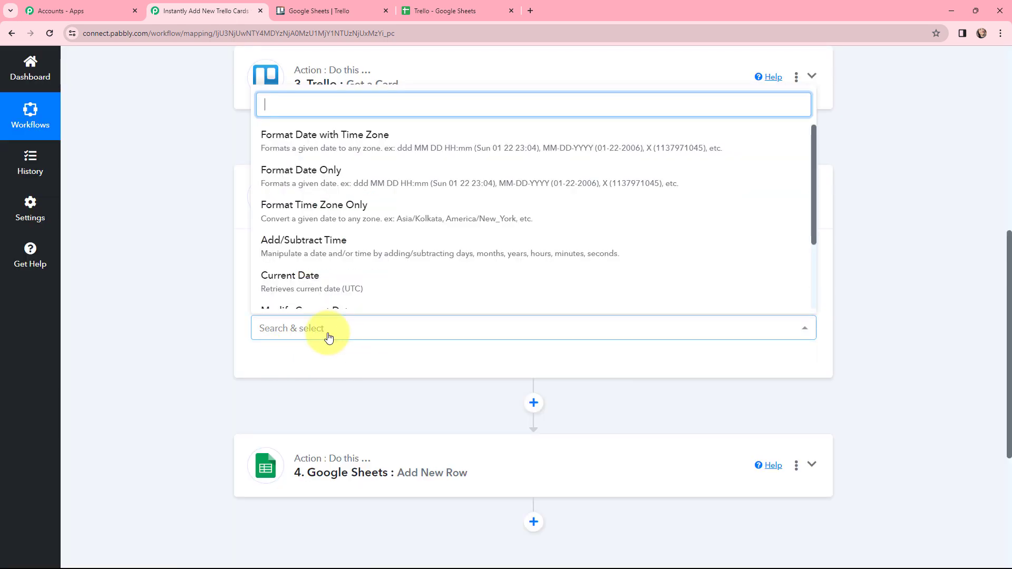
left_click(303, 182)
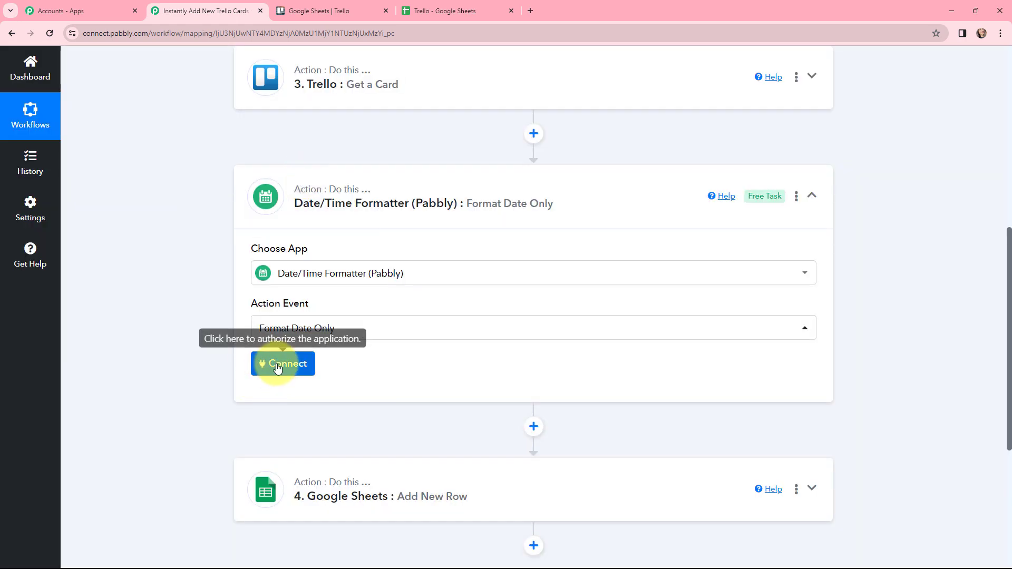
left_click(278, 367)
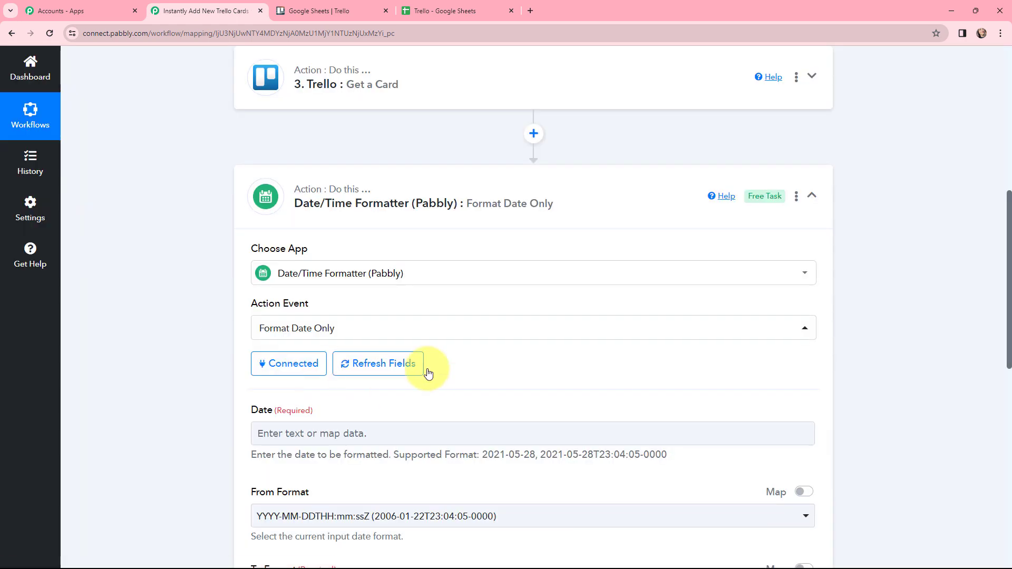
Map the formatter's Date field to the Badges Due value from the Get a Card step.
scroll(458, 301, "down", 1)
scroll(459, 302, "down", 3)
left_click(402, 222)
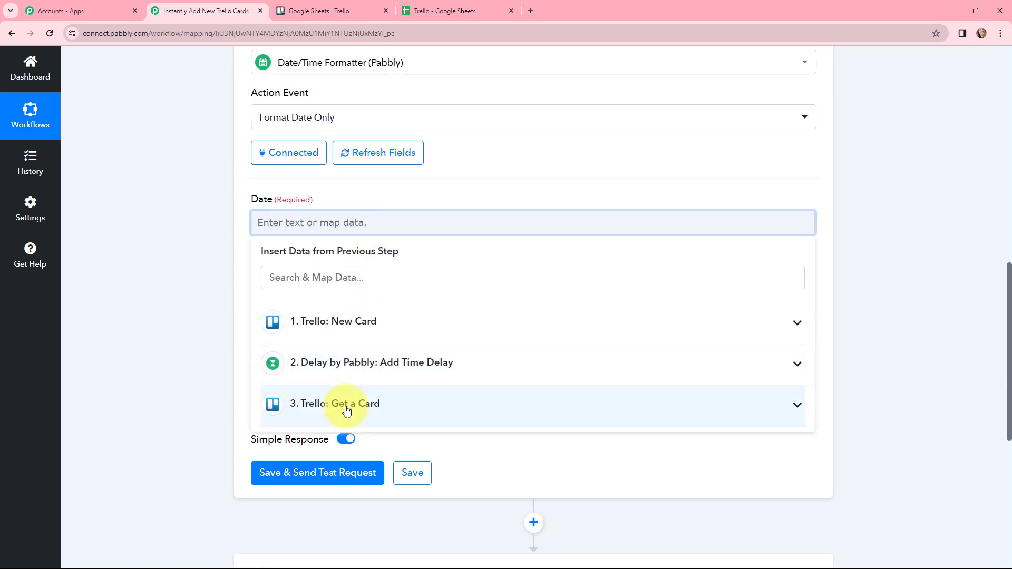
left_click(339, 403)
left_click(336, 285)
type("due")
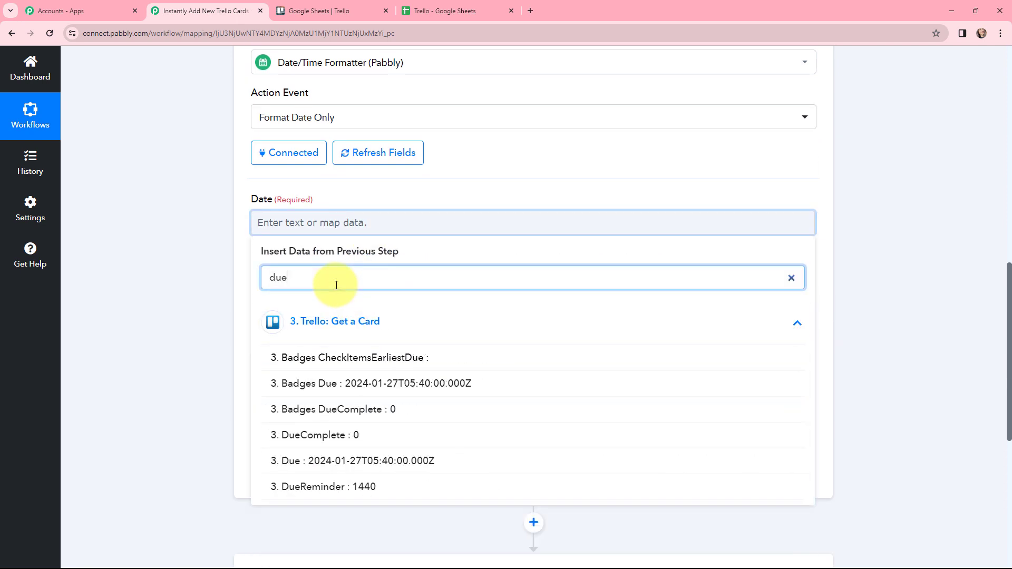
left_click(388, 388)
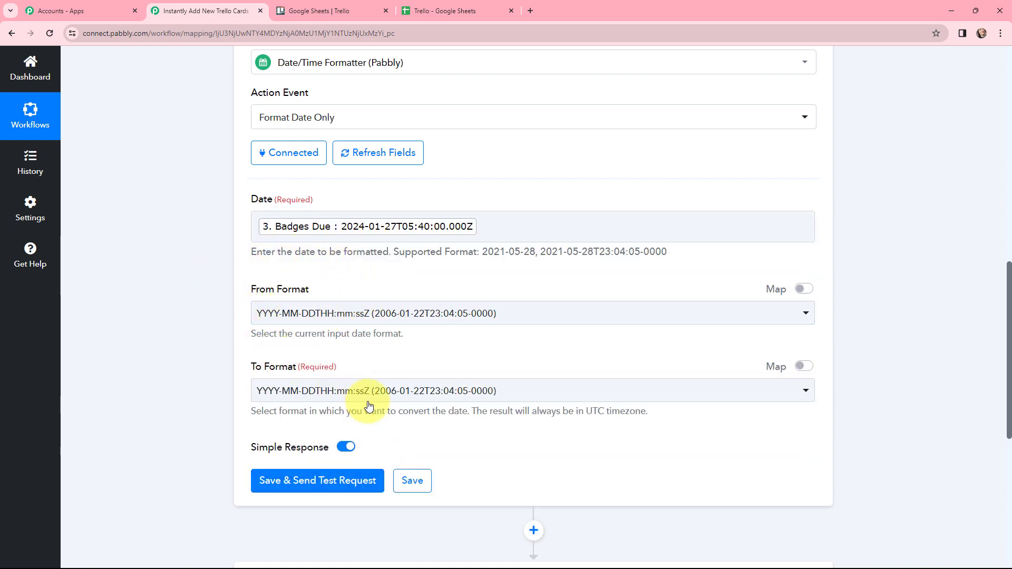
Set the formatter's To Format to YYYY-MM-DD, then save it with a test request and check the returned date.
left_click(407, 390)
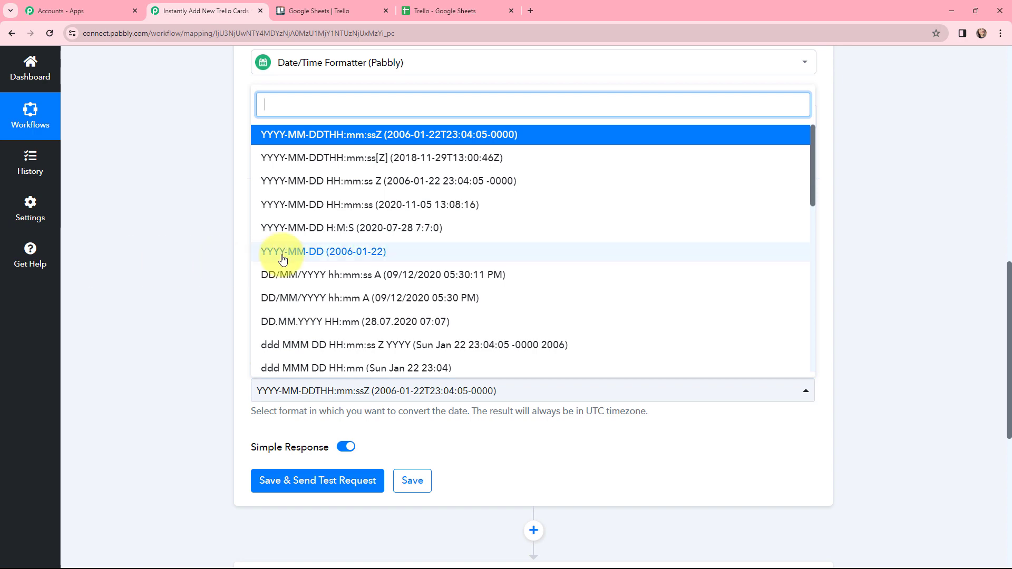
left_click(347, 256)
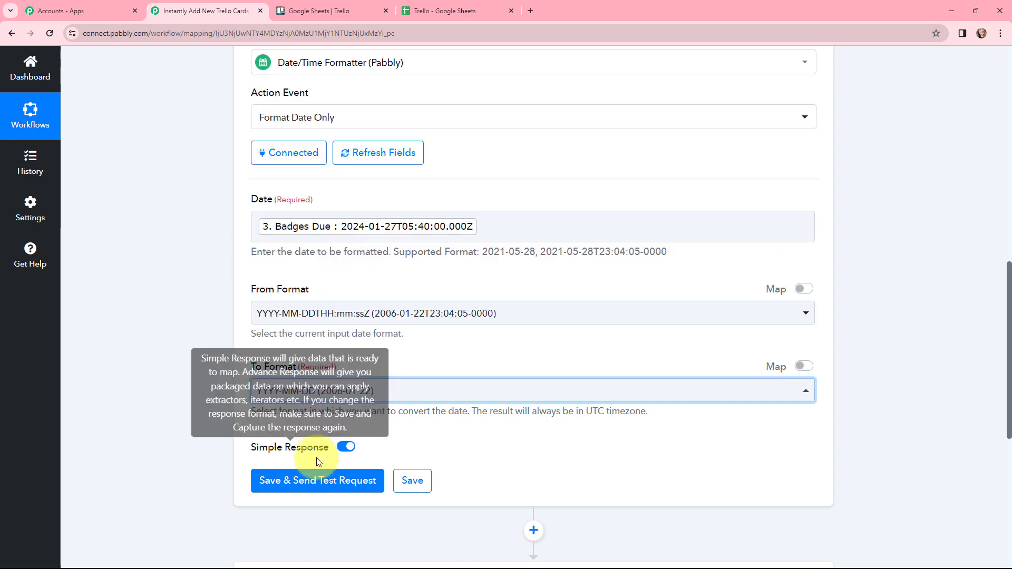
left_click(295, 480)
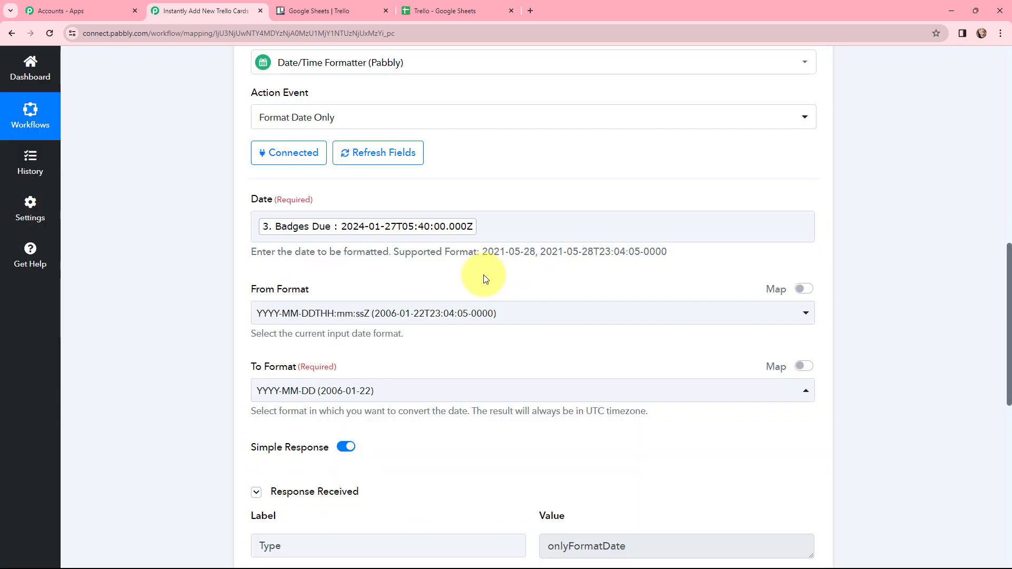
scroll(485, 277, "down", 6)
left_click_drag(606, 265, 545, 265)
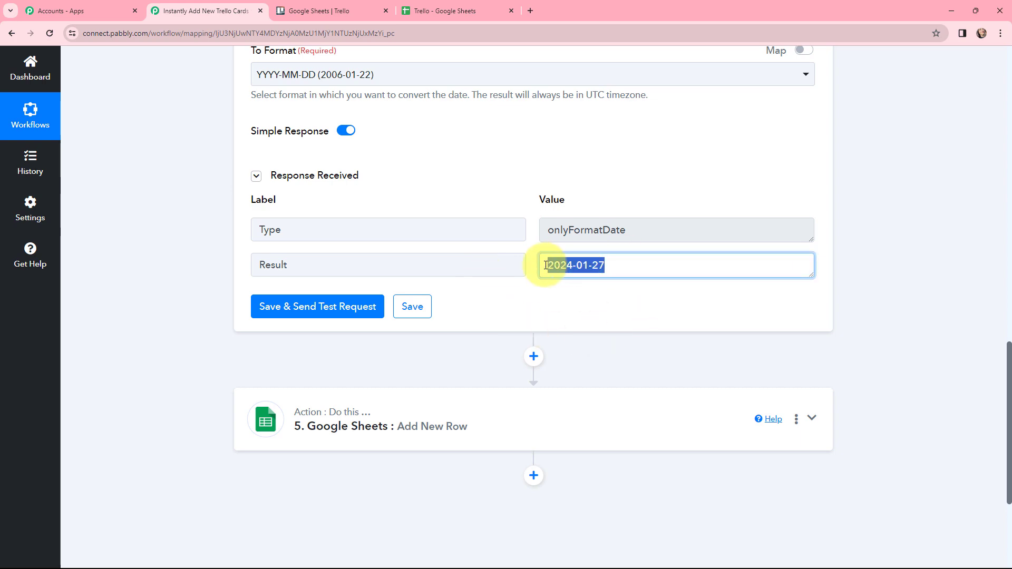
Map the Add New Row action's Due Date field to the Result value from the Date/Time Formatter step.
left_click(452, 99)
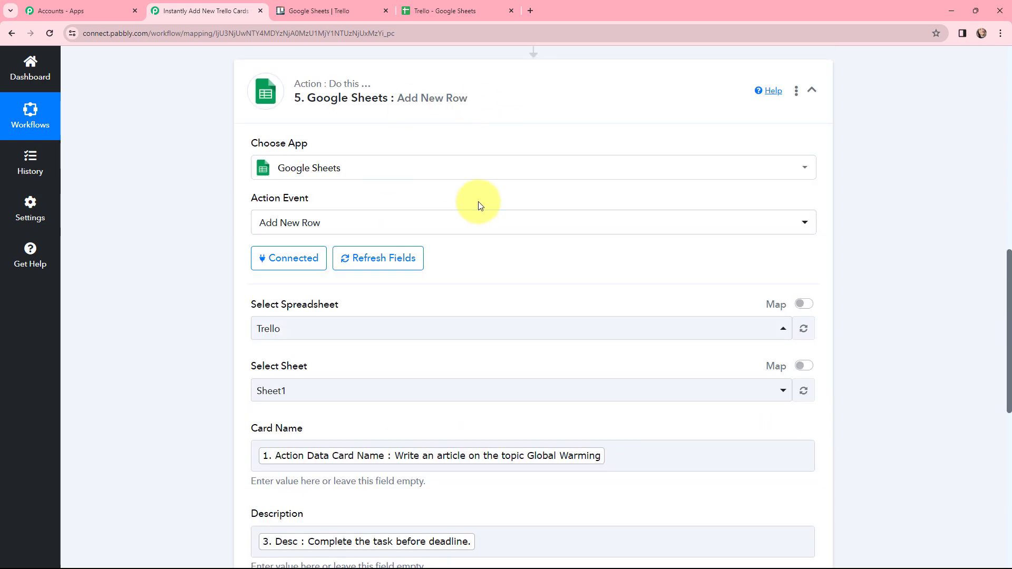
scroll(480, 206, "down", 7)
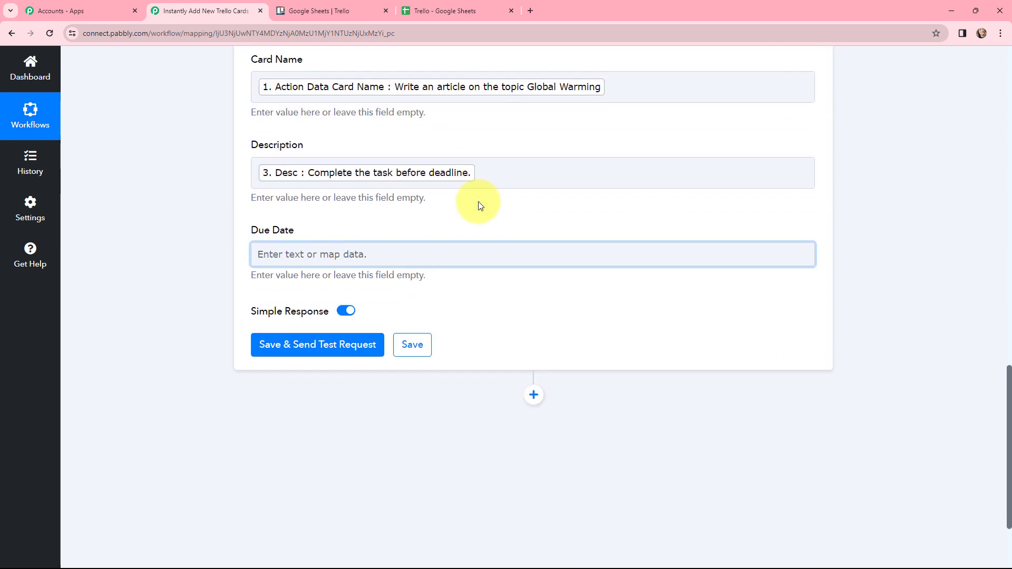
left_click(328, 254)
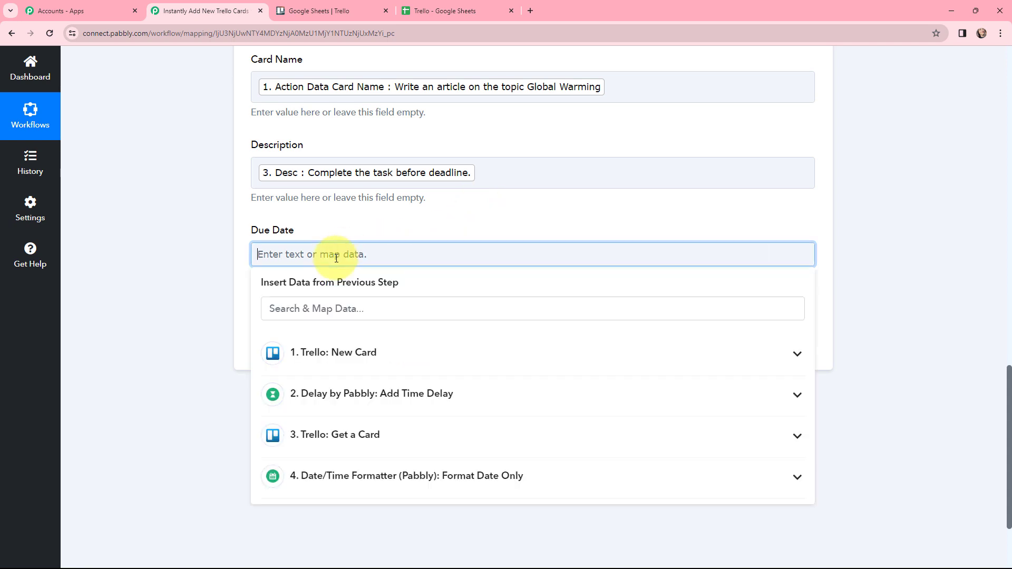
left_click(367, 492)
left_click(372, 536)
left_click(179, 268)
Save the Add New Row action with a test request and check the added row in the Trello spreadsheet.
scroll(179, 267, "up", 1)
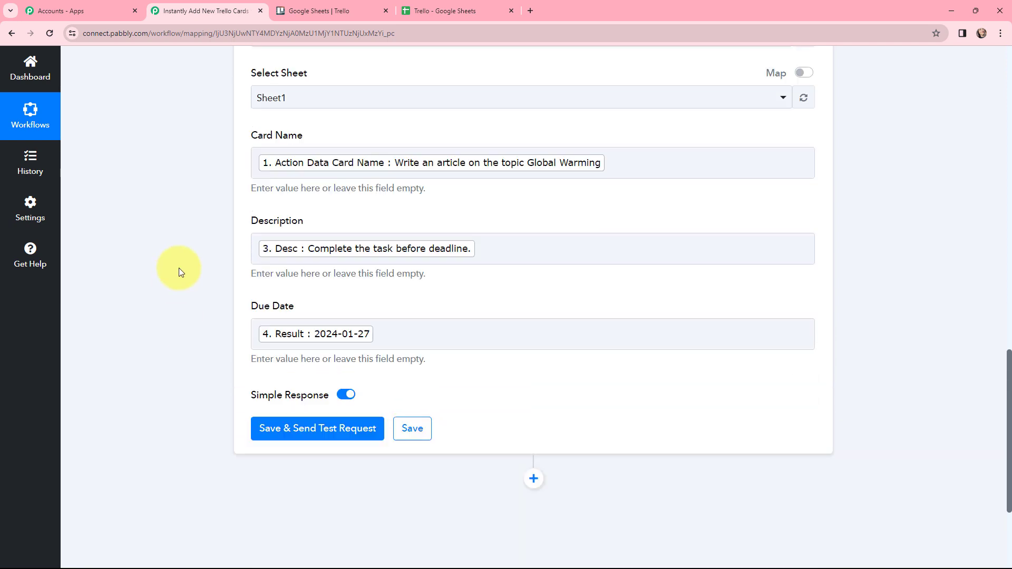
scroll(179, 267, "up", 2)
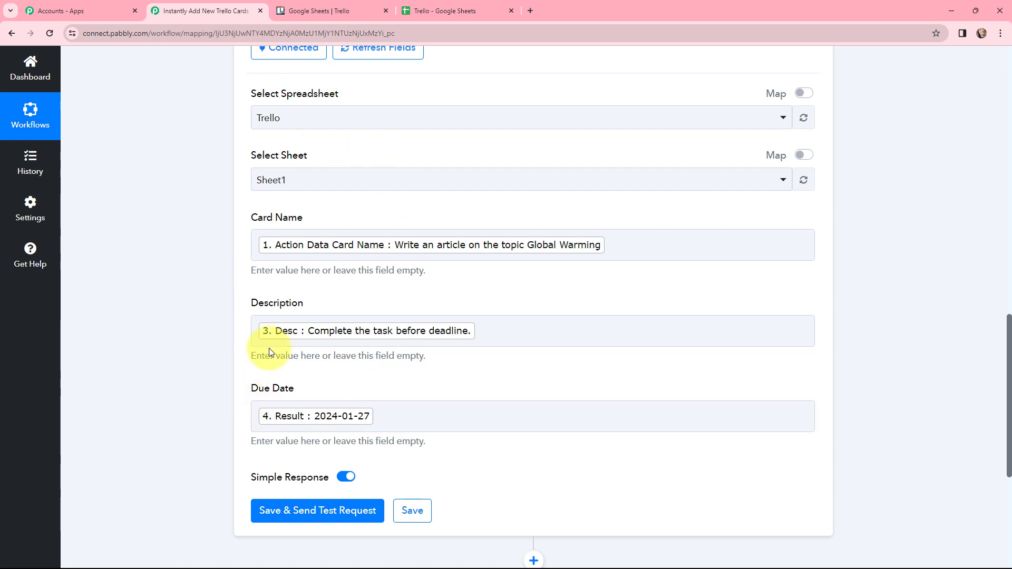
left_click(311, 511)
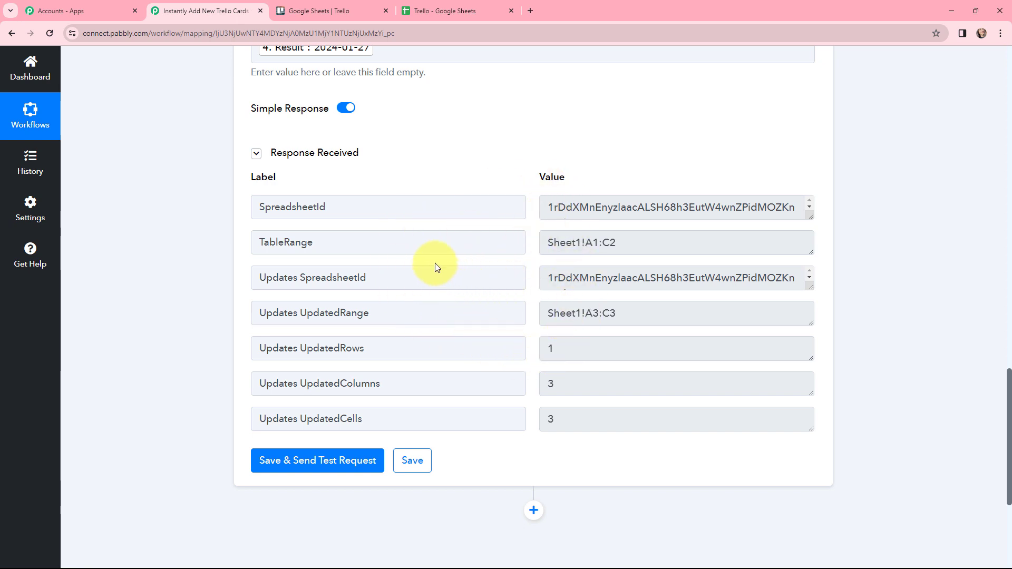
left_click(440, 10)
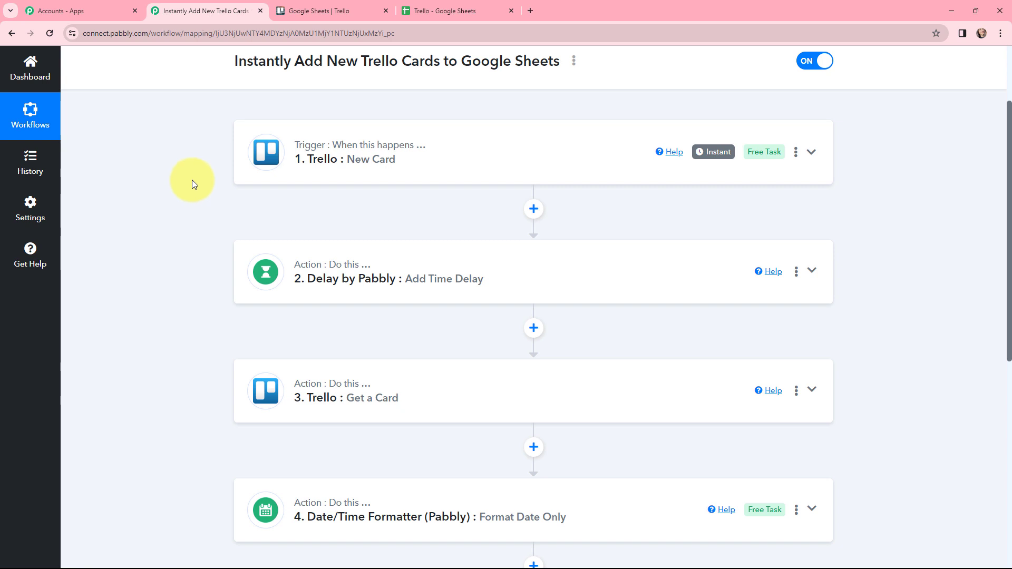
scroll(192, 182, "down", 3)
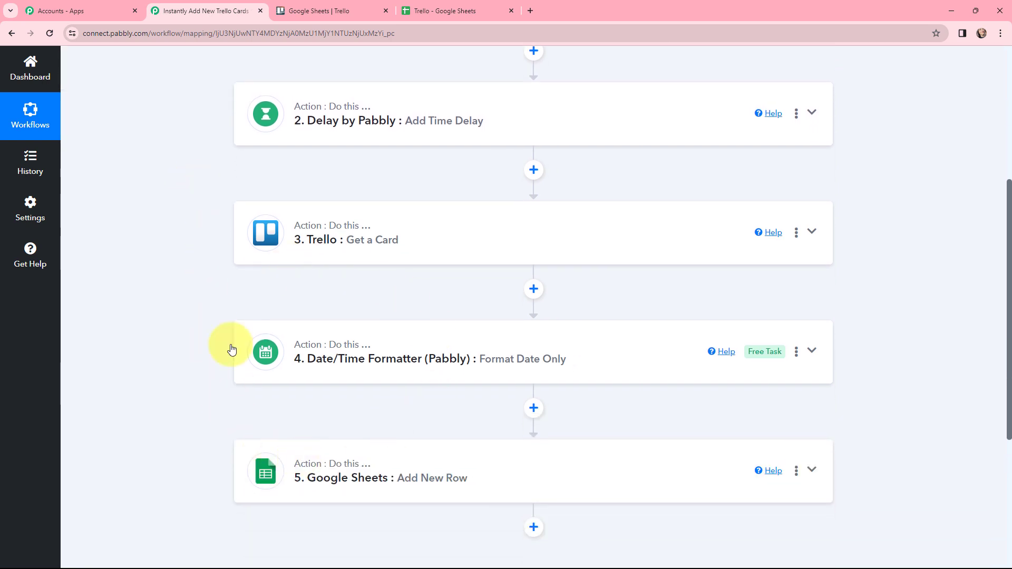
scroll(182, 225, "up", 2)
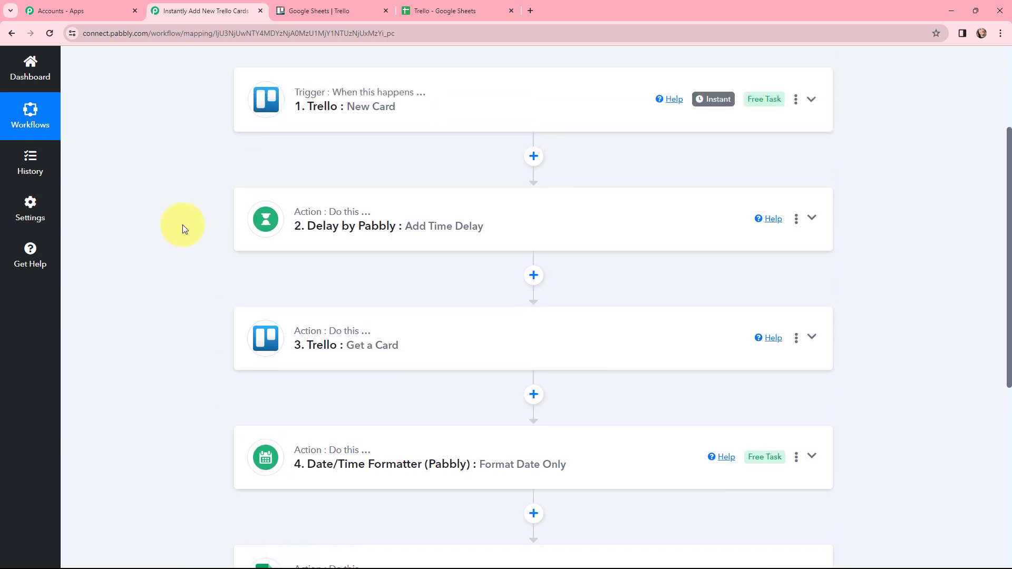